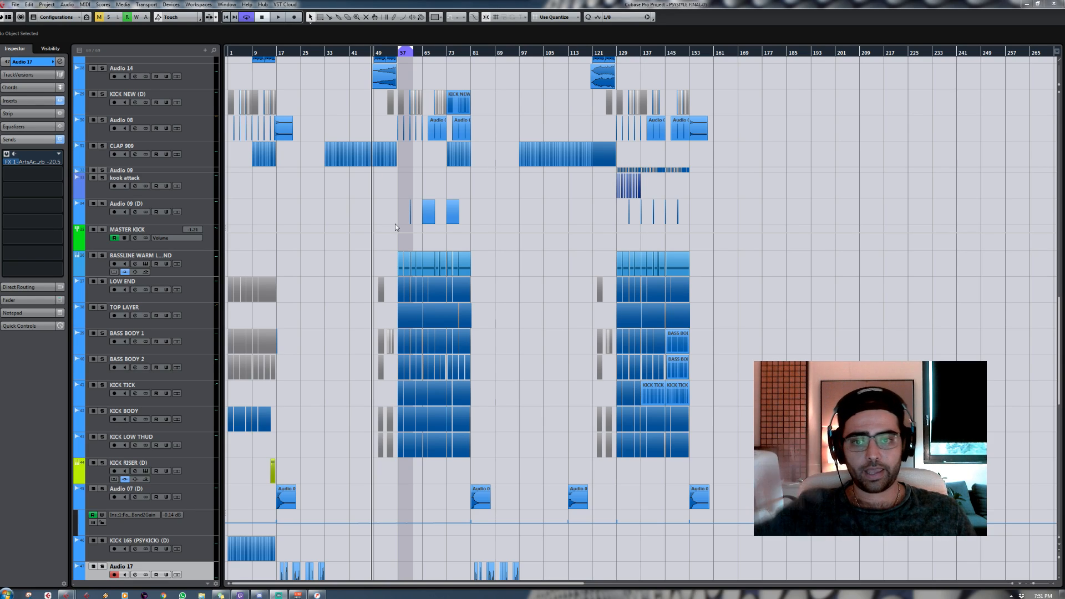
Step: Play the full arrangement from about bar 24.5, where the Sylenth1, VIRUS and Spire 05 lead layers come in
scroll(491, 265, down, 15)
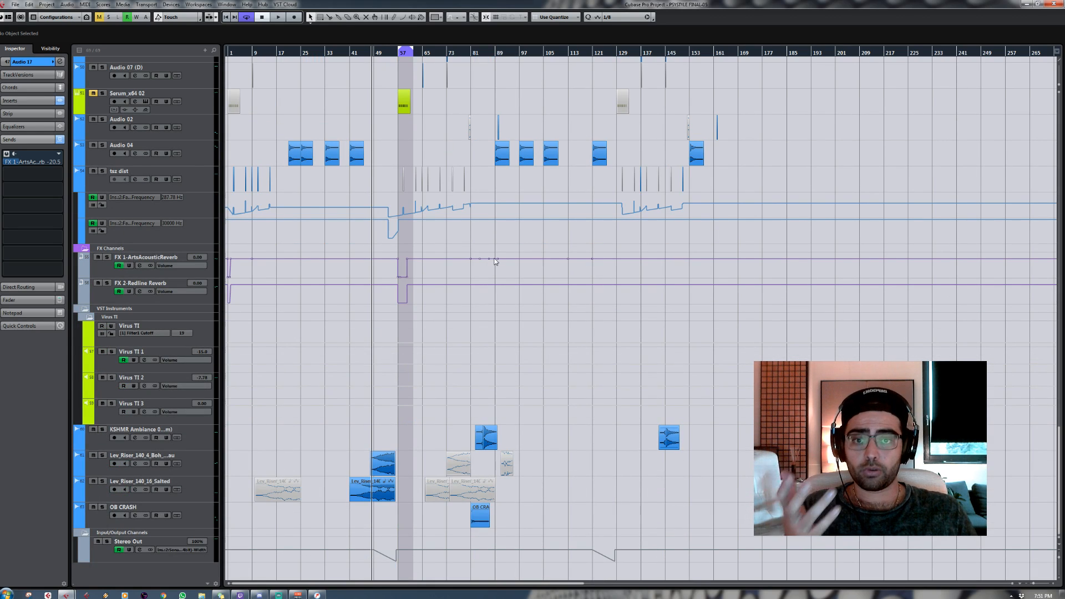
scroll(496, 262, up, 20)
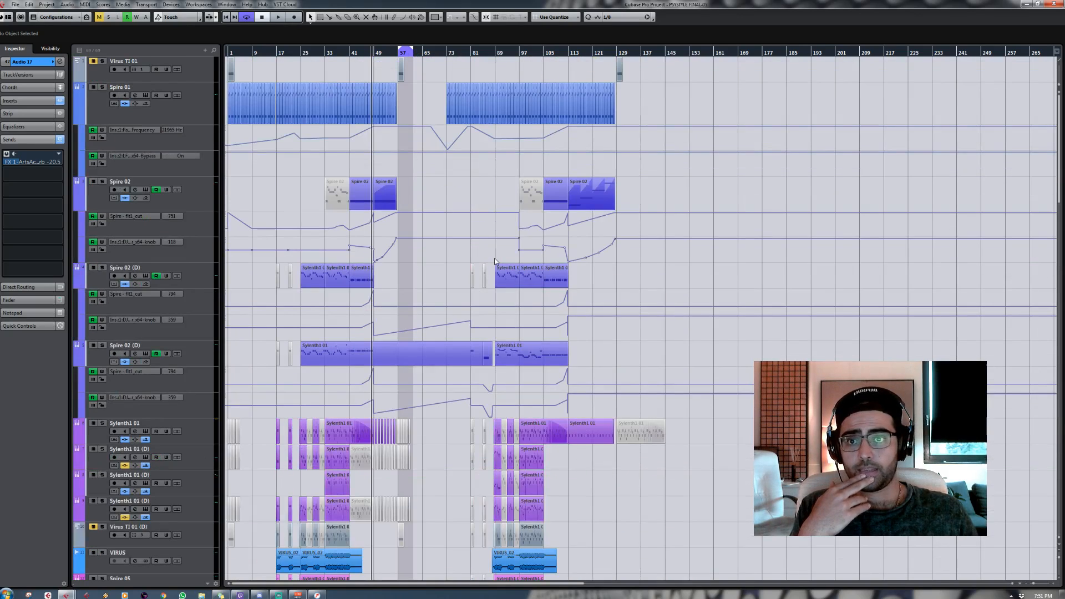
scroll(347, 95, down, 10)
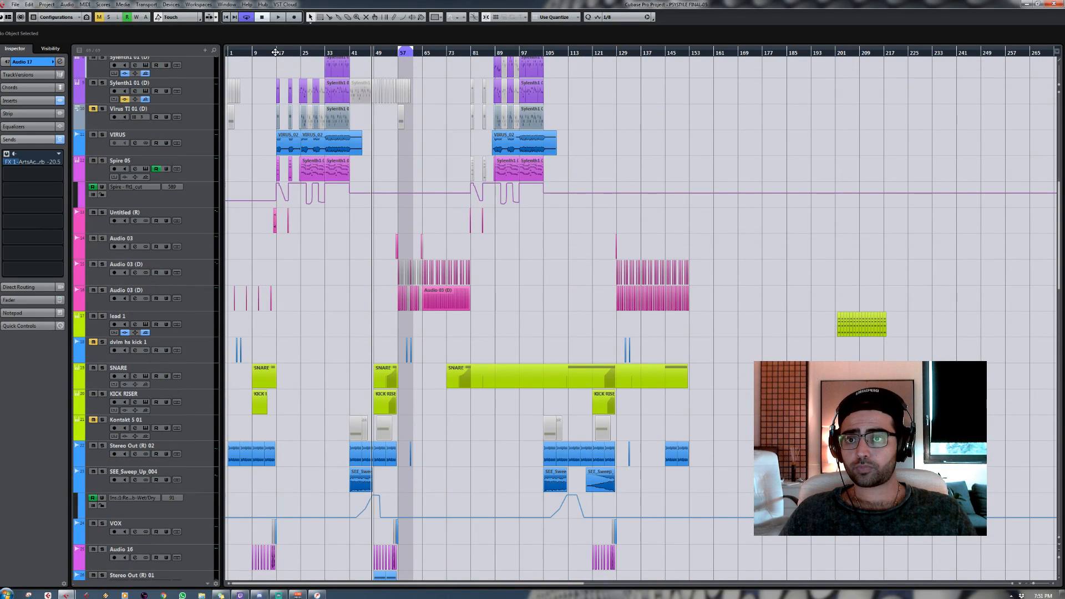
drag(268, 52, 269, 133)
scroll(519, 134, up, 7)
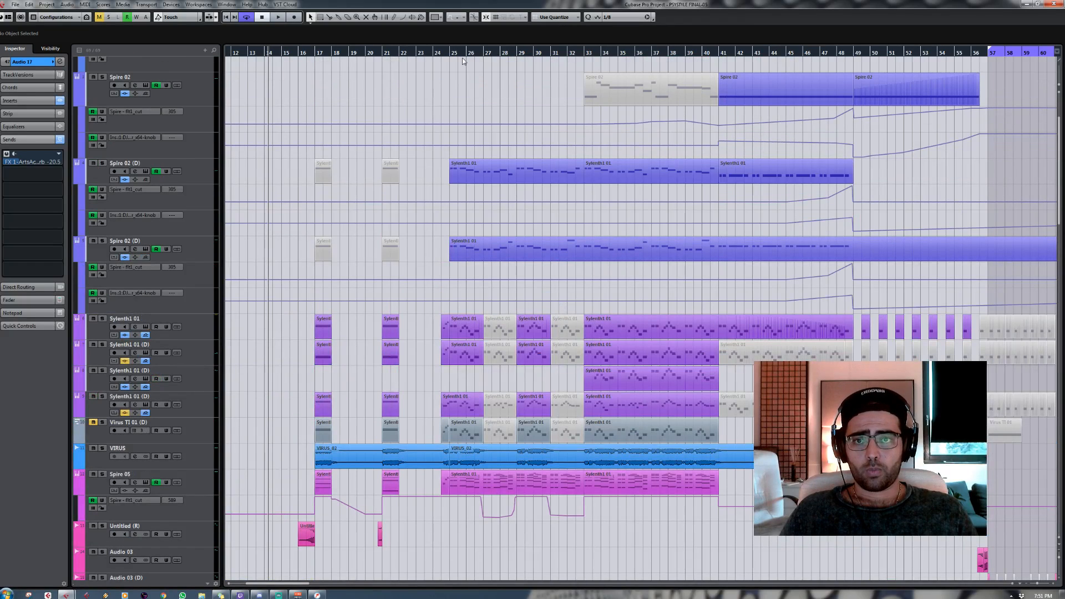
mouse_move(450, 53)
mouse_down()
mouse_move(452, 71)
mouse_move(437, 71)
mouse_move(446, 56)
mouse_up()
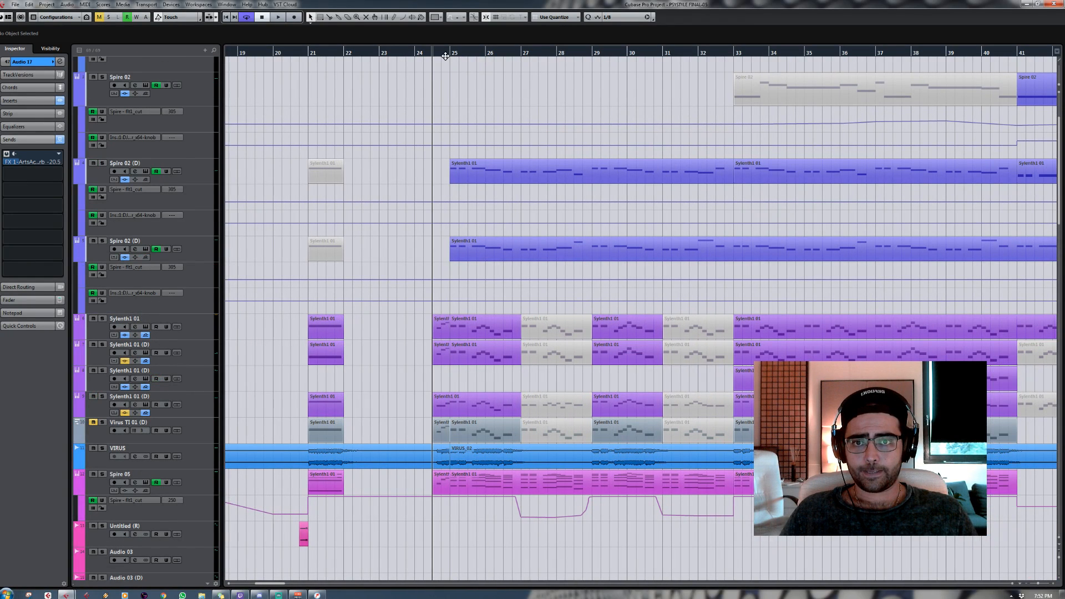
scroll(459, 181, down, 4)
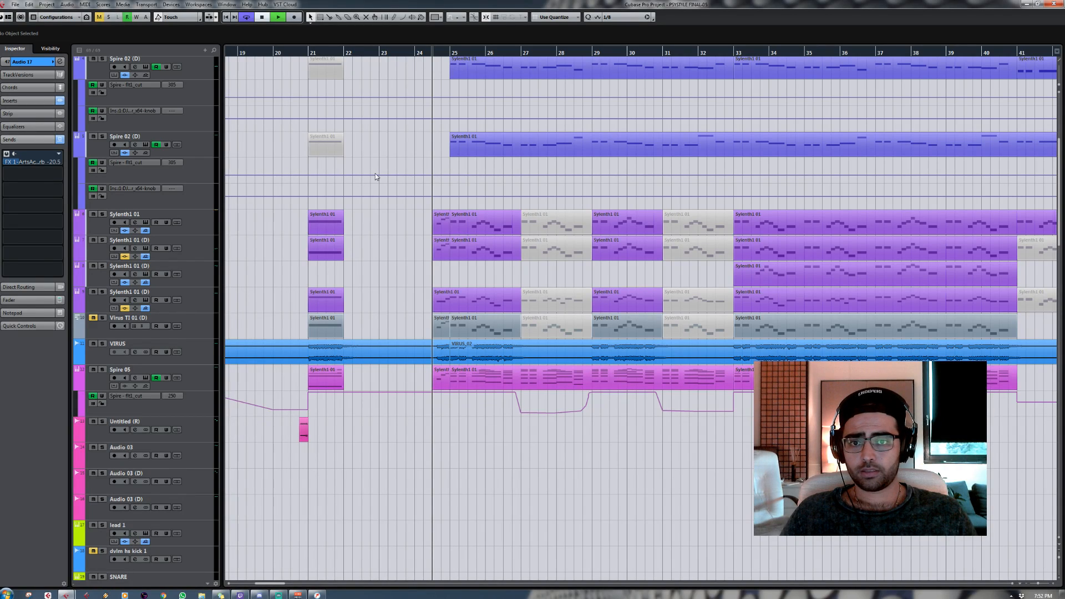
key(space)
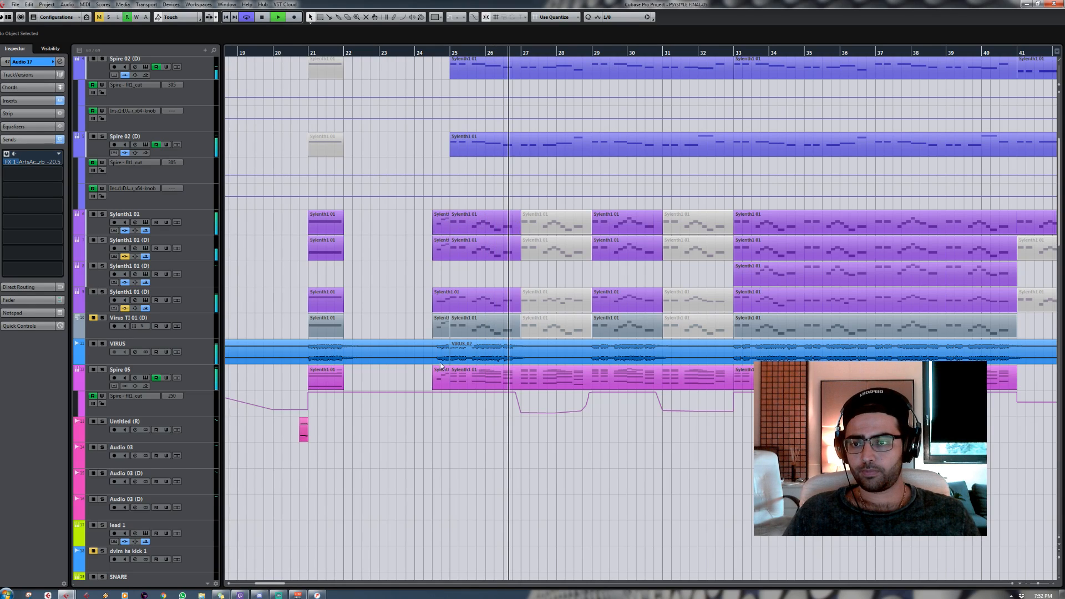
key(space)
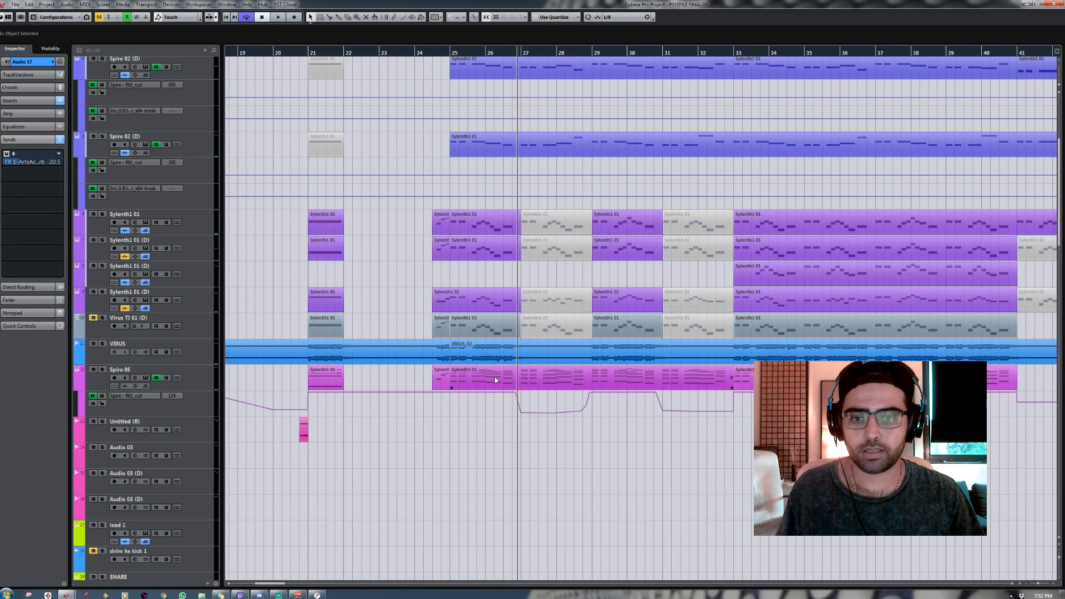
Step: Single out the lead layers' clips around bar 25 on the Spire 05, VIRUS, Sylenth1 01 and Spire 02 tracks one by one
click(480, 379)
click(483, 355)
click(482, 302)
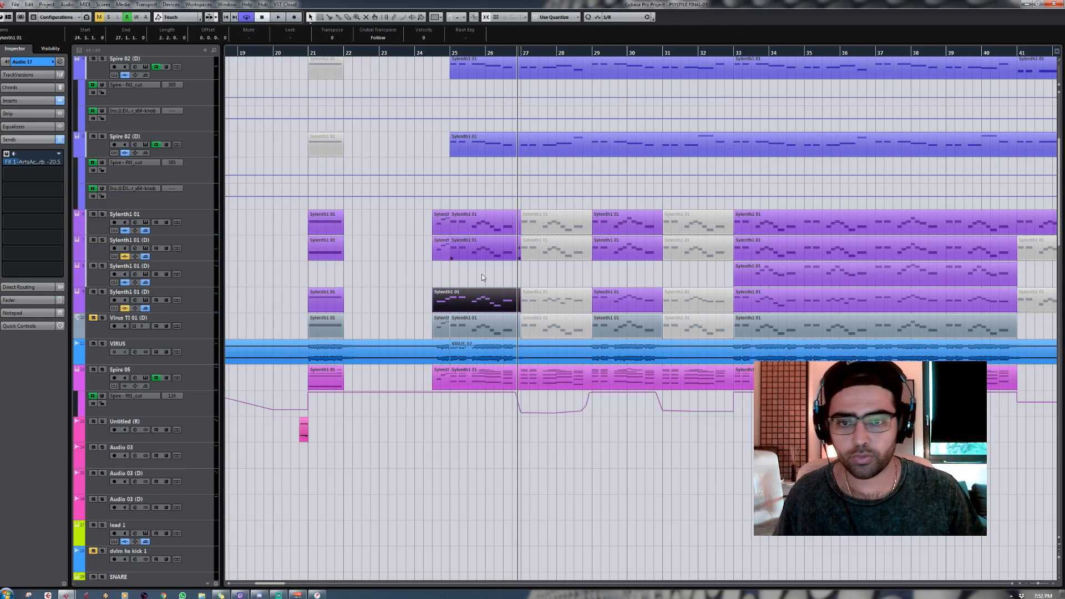
click(482, 250)
click(483, 225)
click(506, 143)
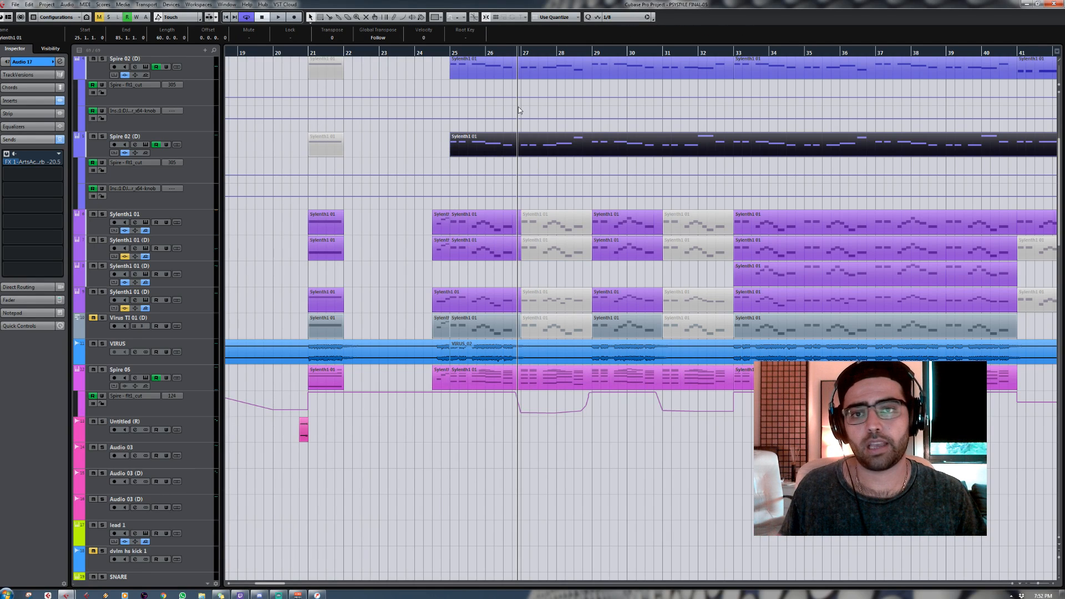
scroll(518, 107, up, 3)
click(516, 171)
scroll(525, 202, down, 3)
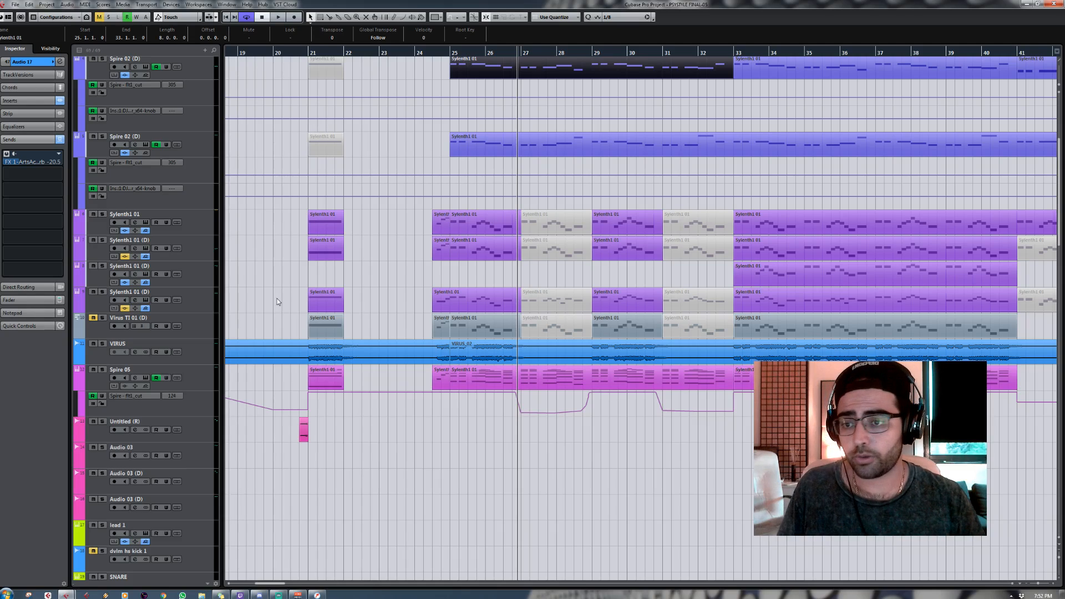
Step: Solo the Spire 05 track and listen to its lead part from just before bar 25
click(102, 370)
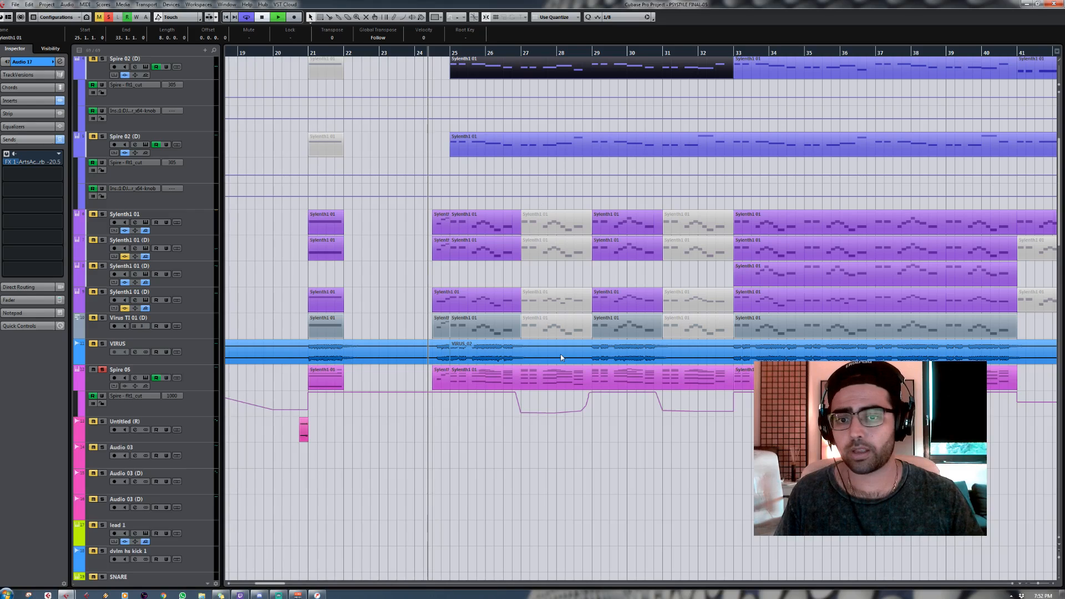
key(space)
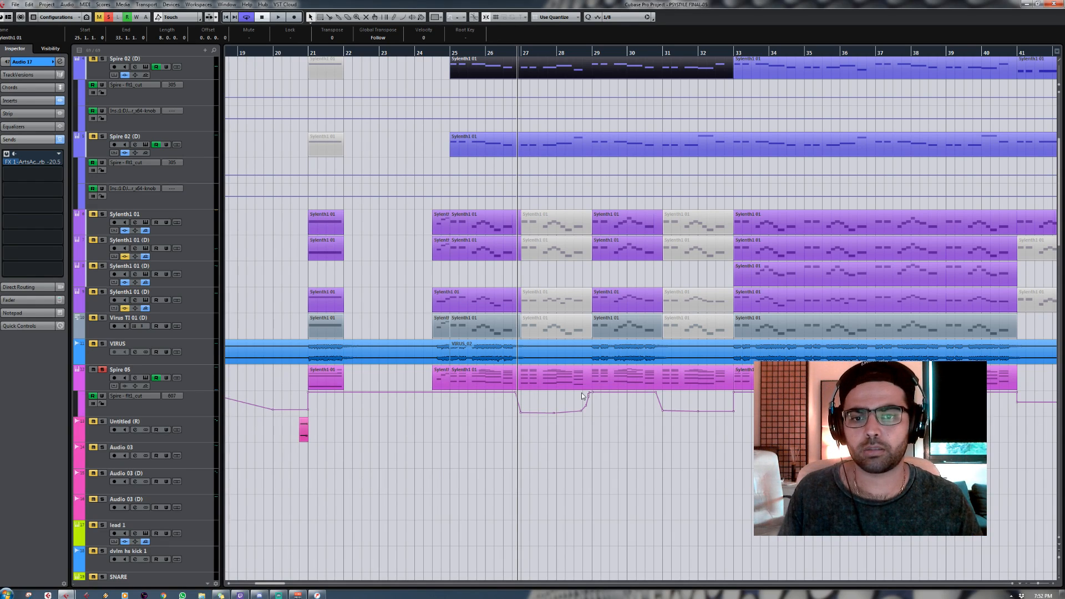
key(space)
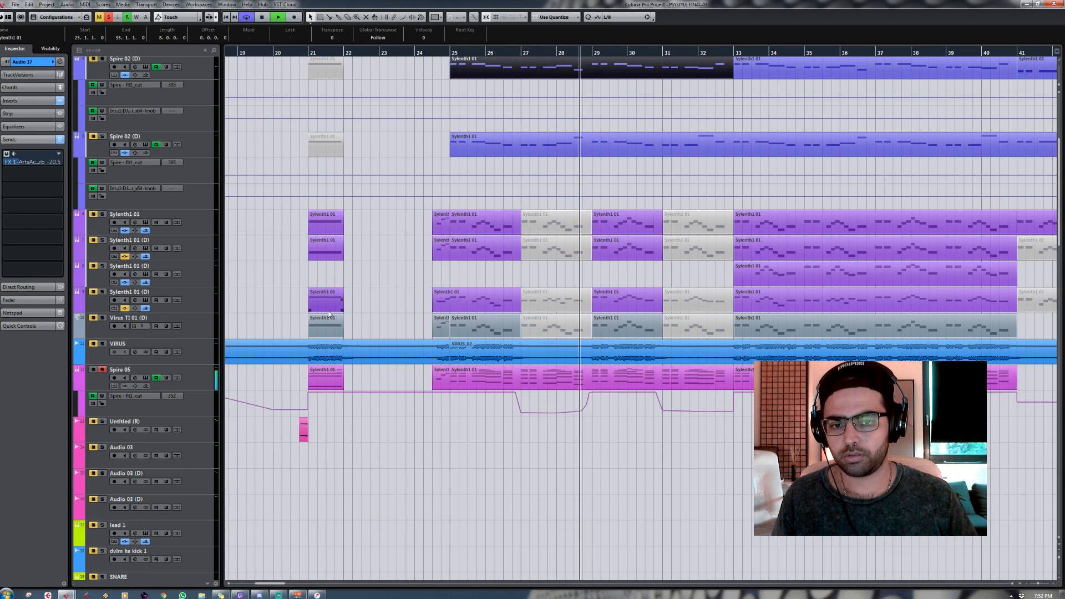
key(space)
Step: Solo the VIRUS track instead of Spire 05 and play its VIRUS_02 clip from just before bar 25
click(103, 343)
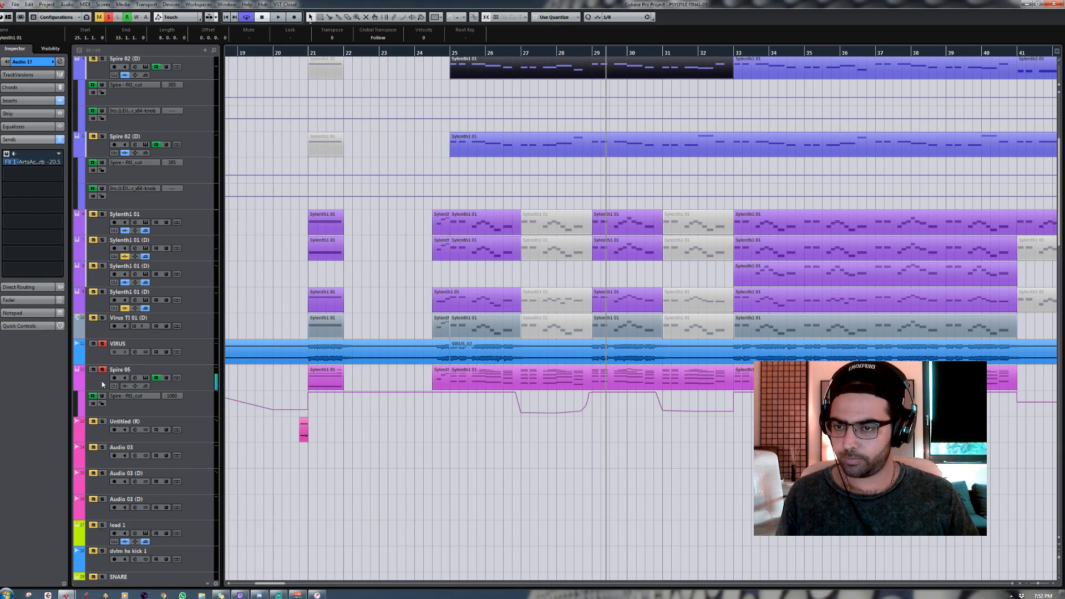
click(102, 369)
click(425, 52)
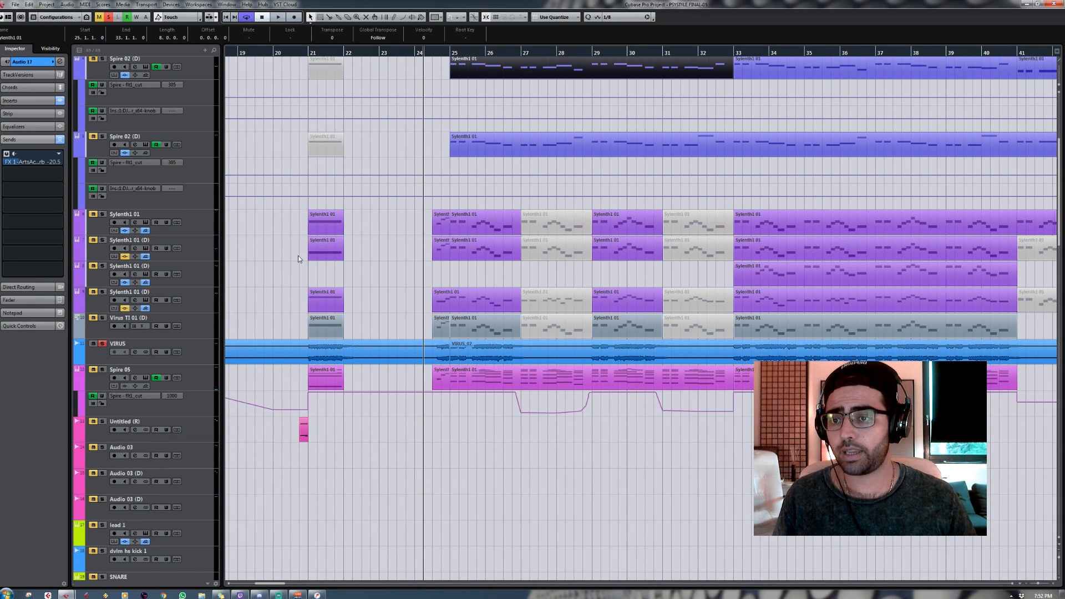
click(460, 353)
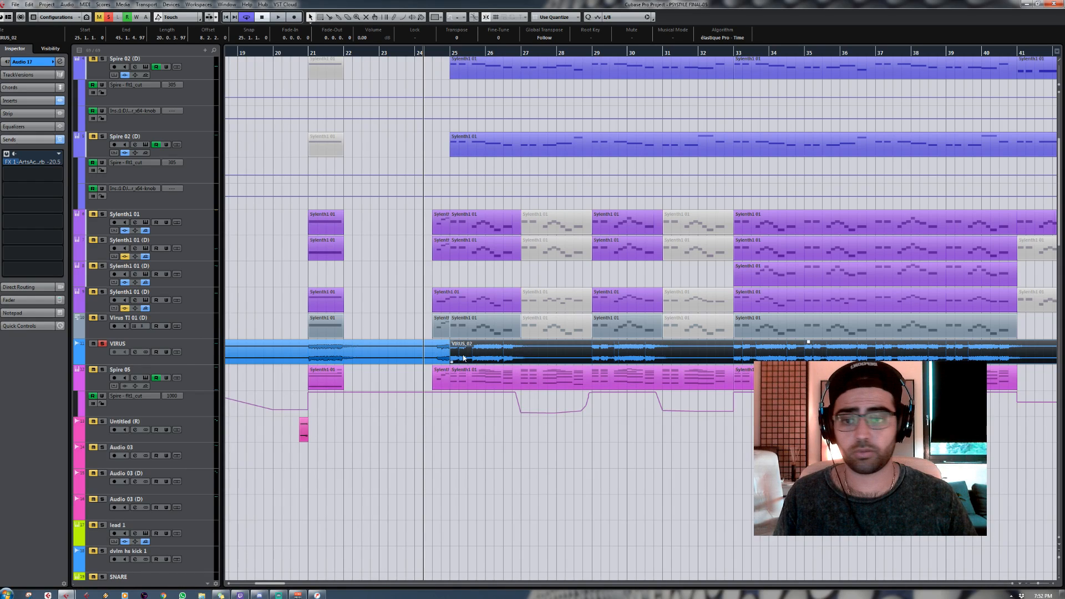
key(space)
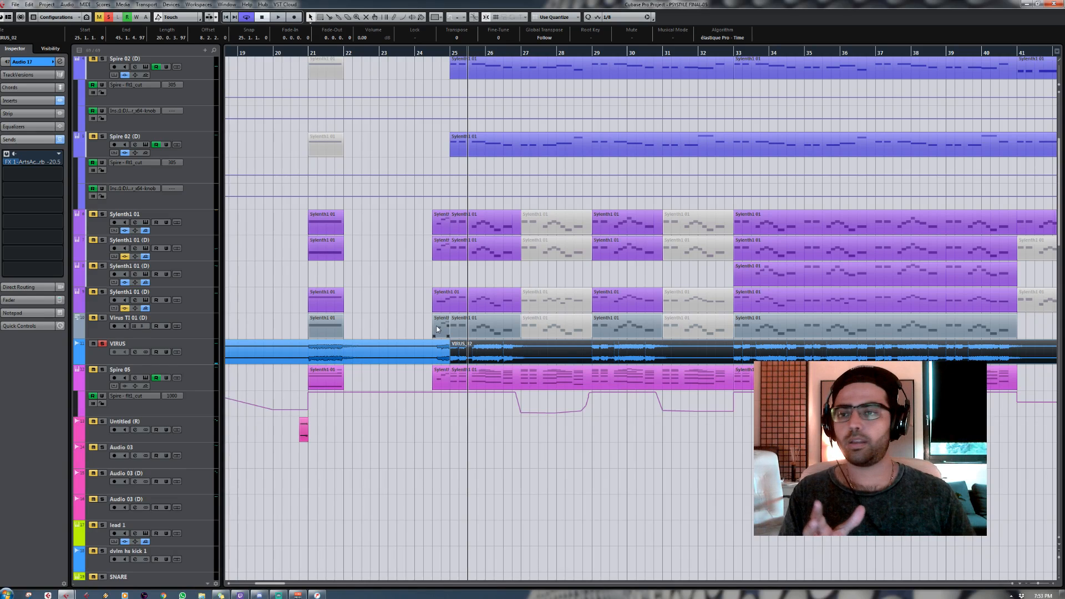
Step: Add Spire 05 to the soloed VIRUS track and play both layers together
click(103, 370)
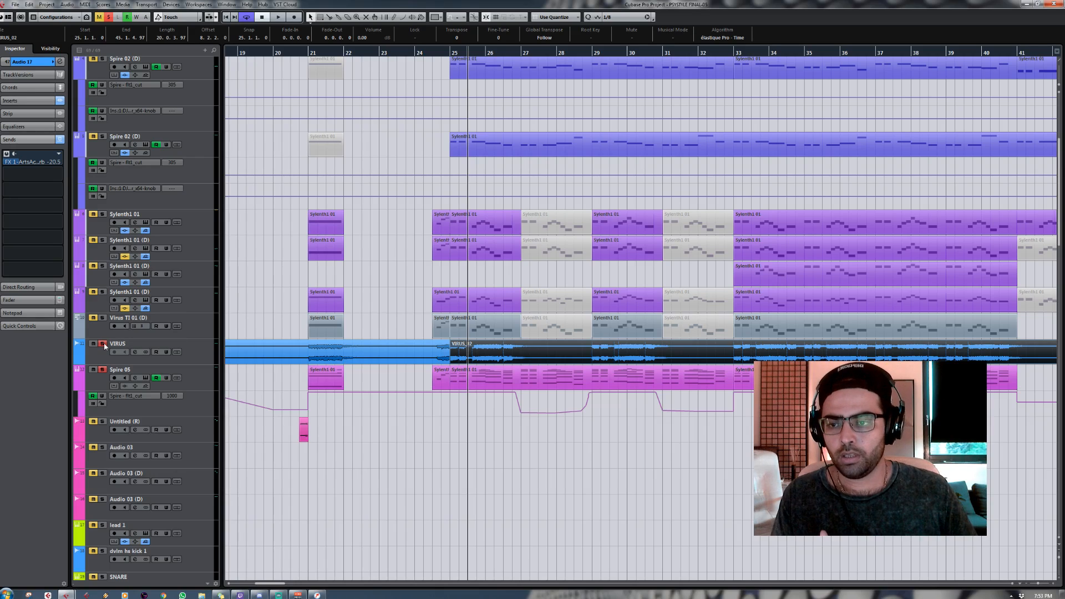
key(space)
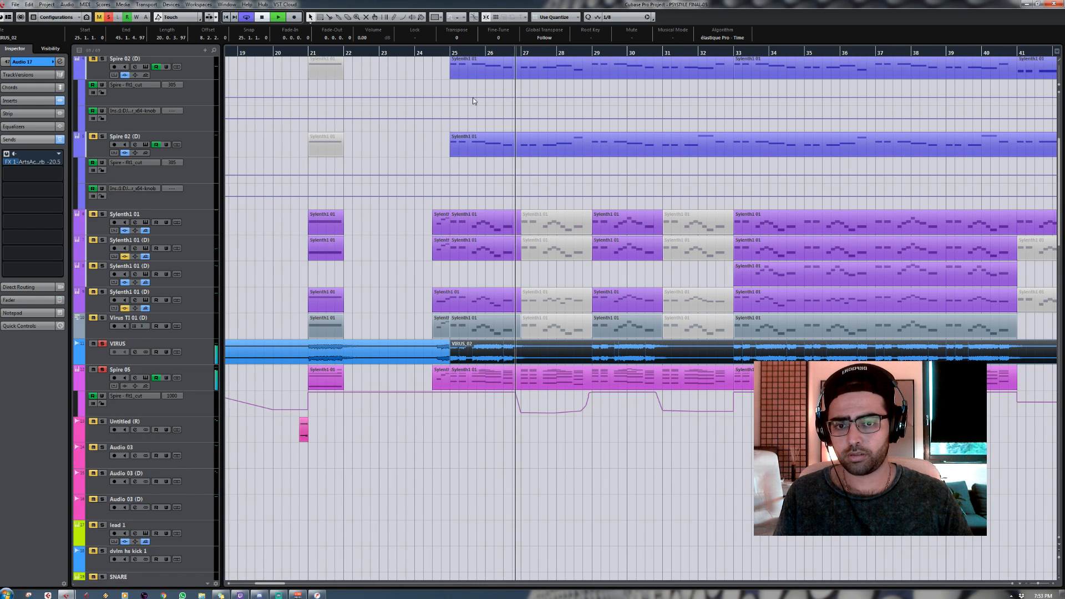
key(space)
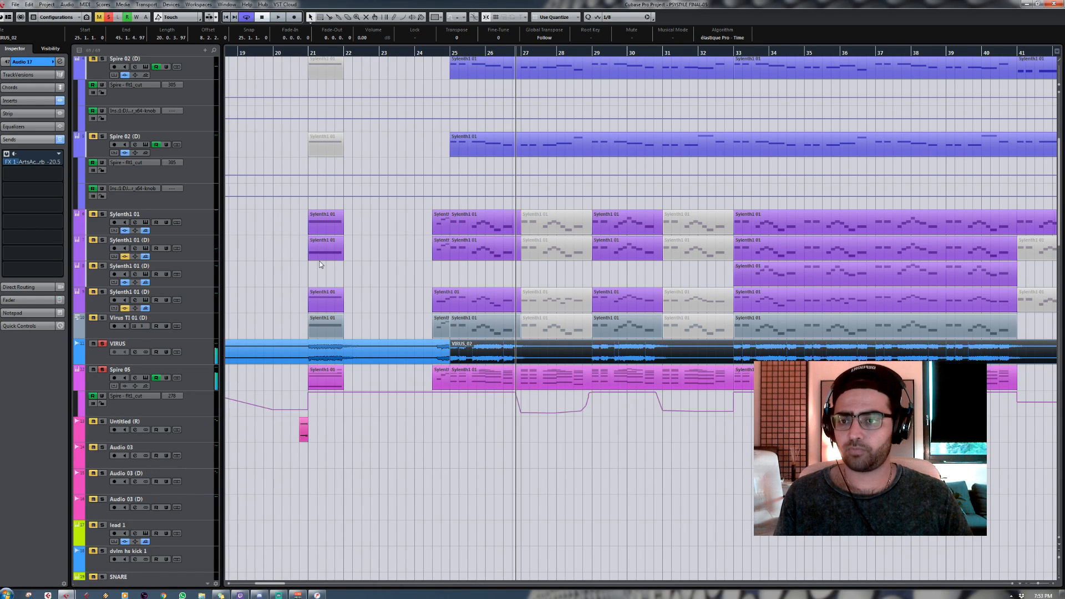
Step: Solo only the Sylenth1 01 (D) track directly above Virus TI 01 (D) and play it from about bar 24.5
click(102, 292)
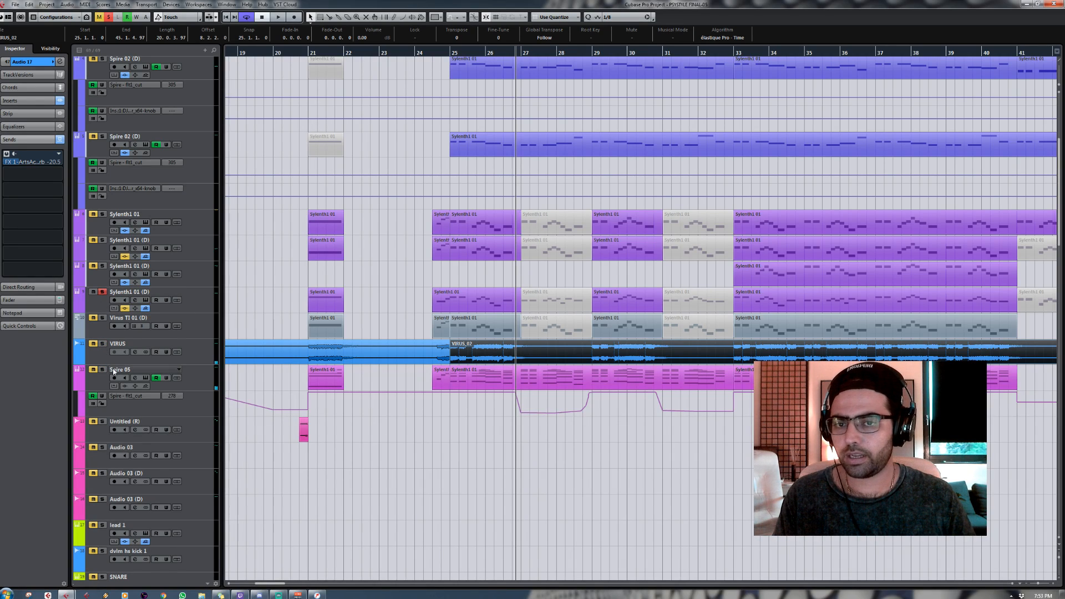
click(438, 55)
click(461, 253)
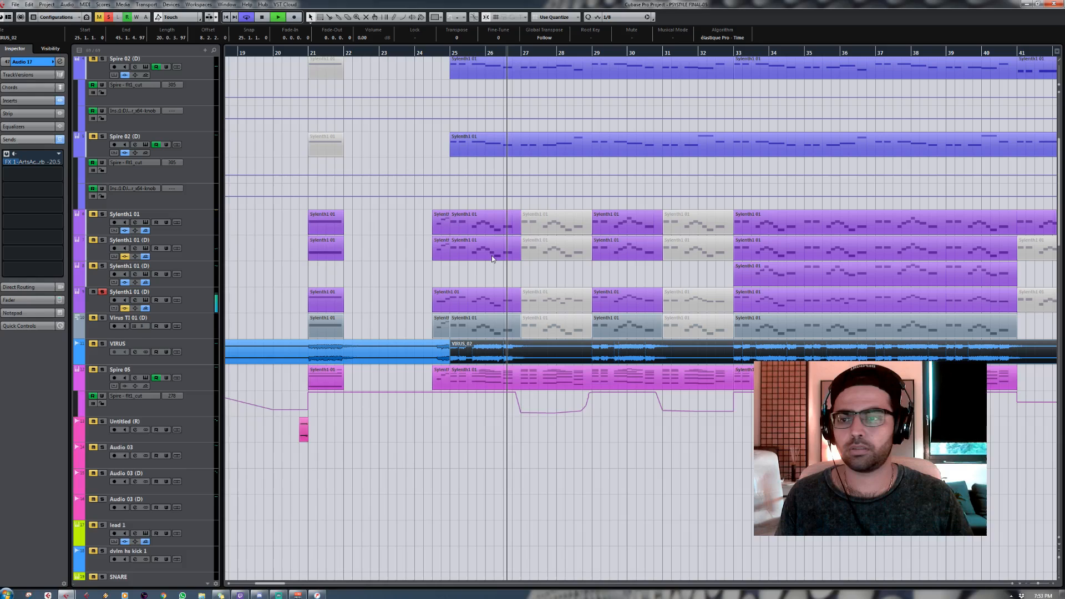
Step: Solo only the Sylenth1 01 (D) track directly below Sylenth1 01, select it, and play it from about bar 24.5
click(102, 240)
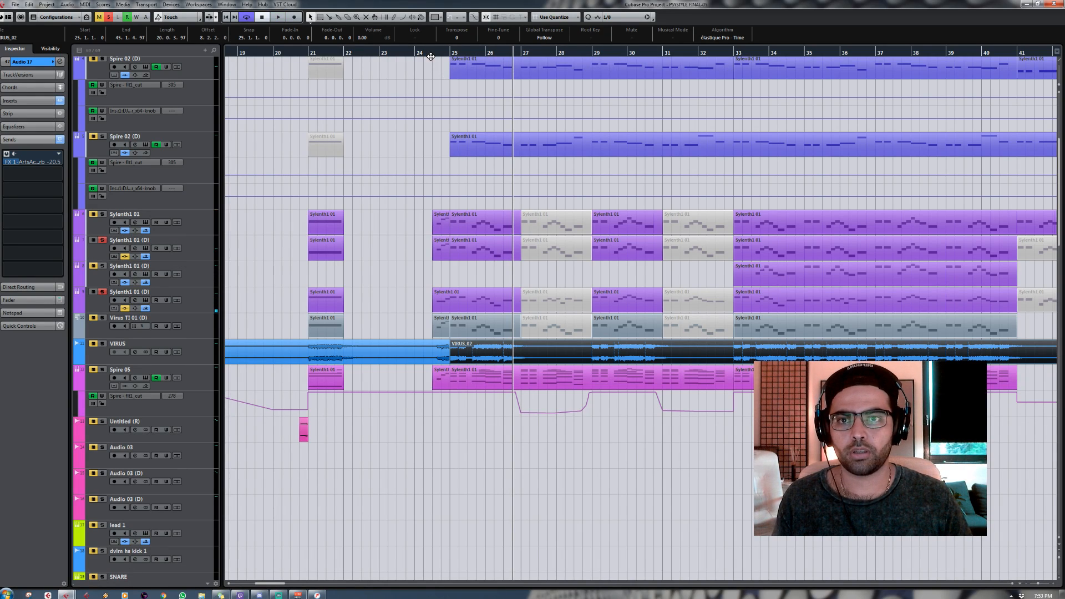
click(103, 292)
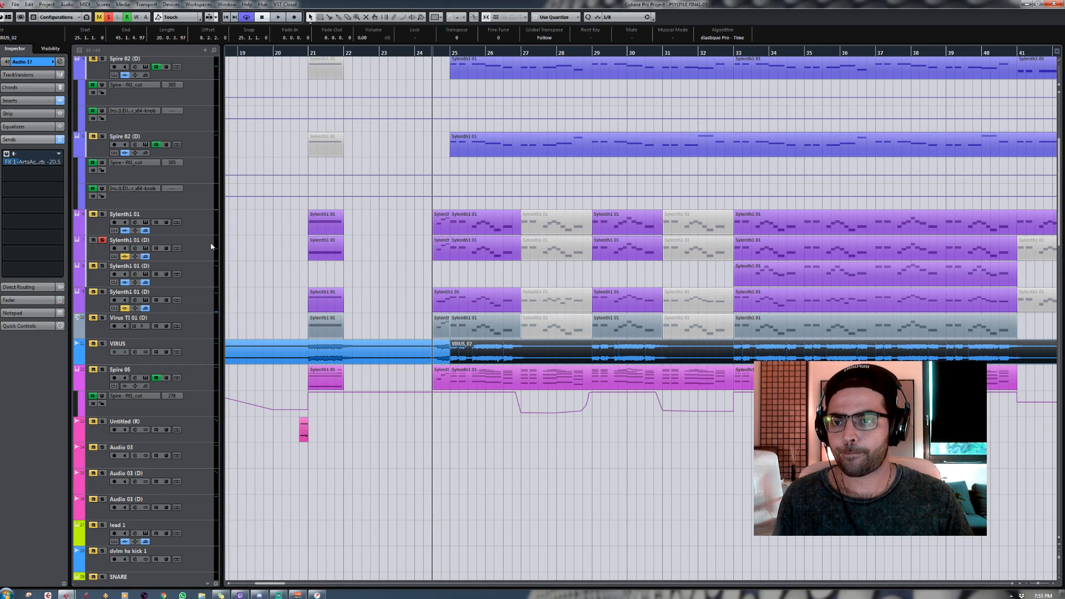
click(210, 246)
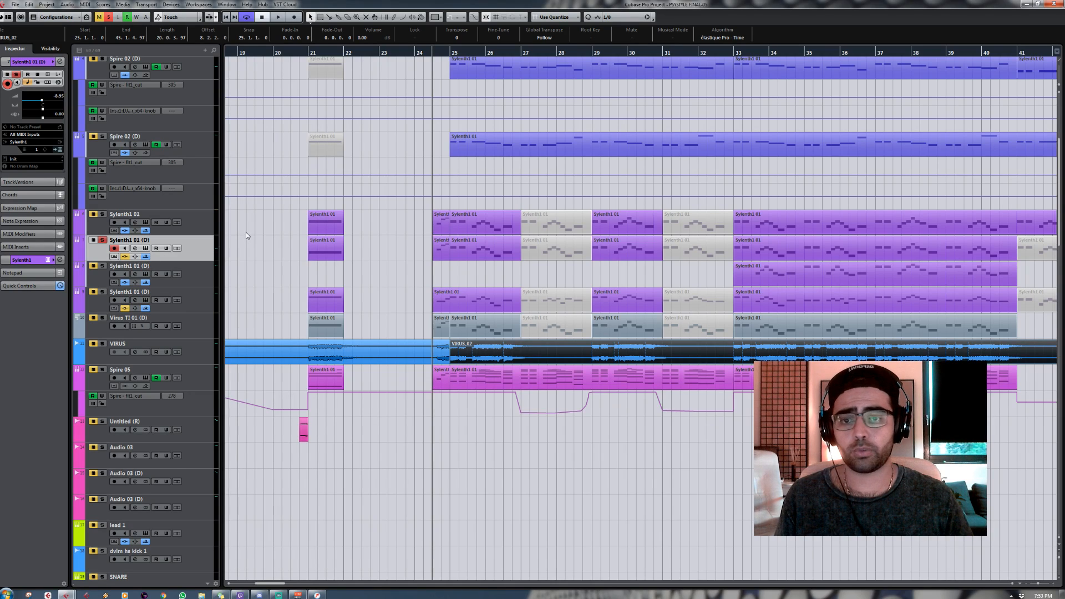
key(space)
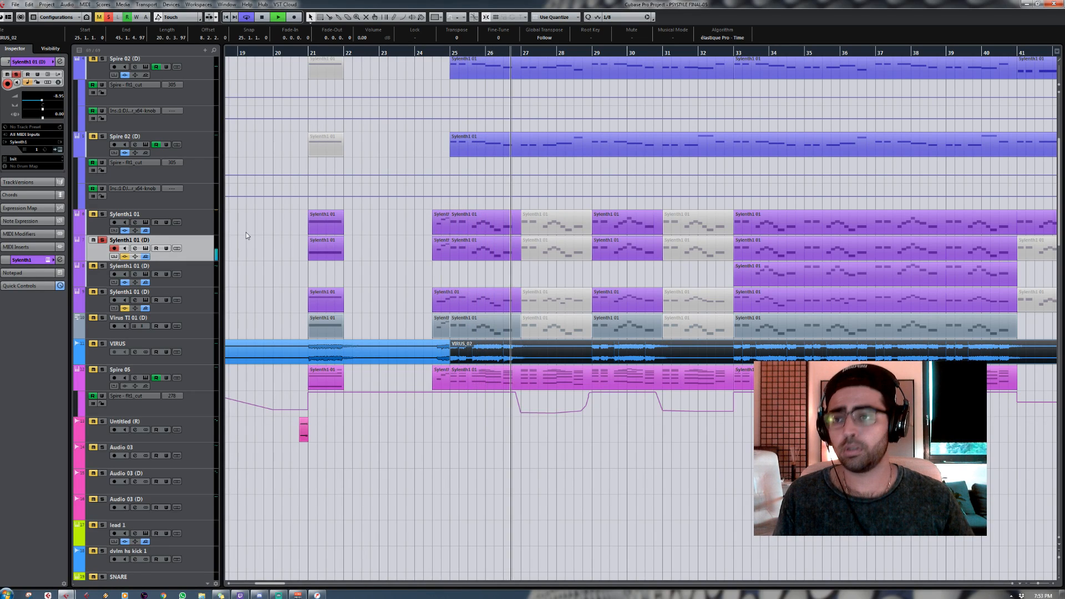
key(space)
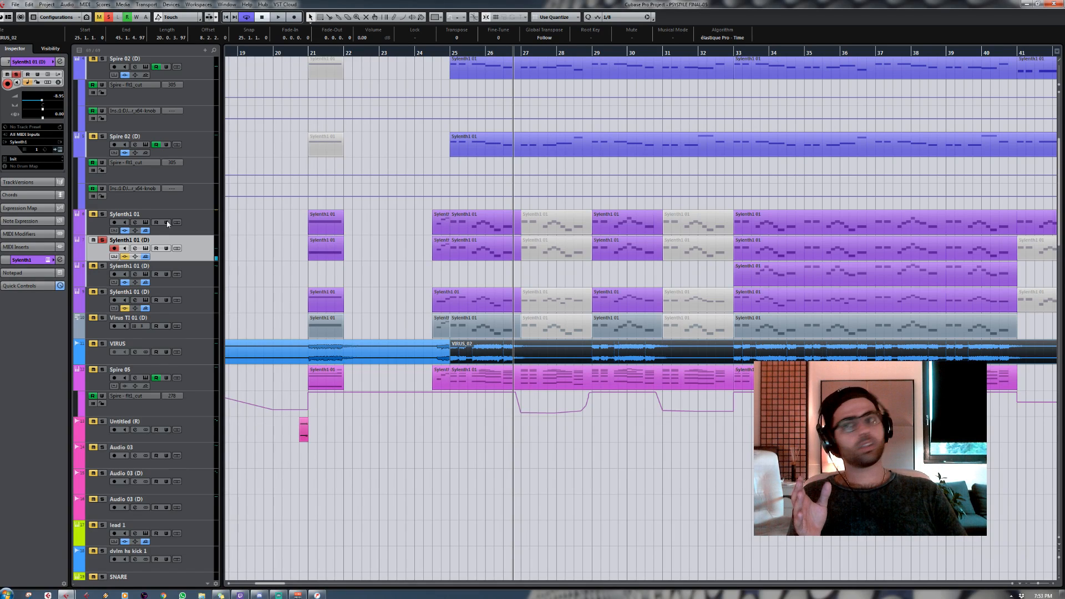
Step: Open the selected track's Sylenth1 instrument, switch its distortion effect off, and play the lead from bar 25
click(60, 149)
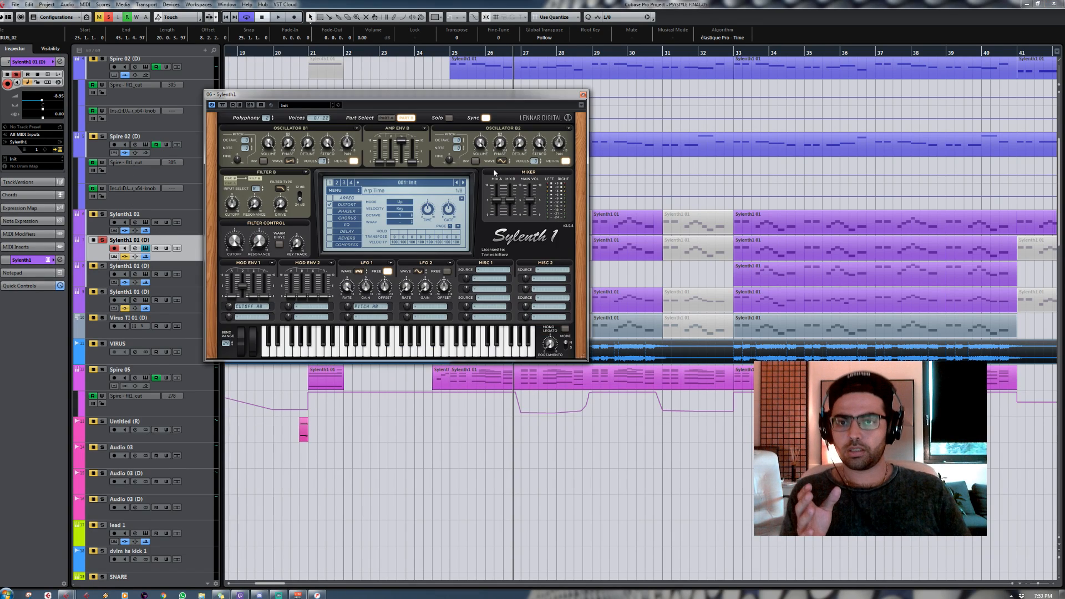
click(347, 205)
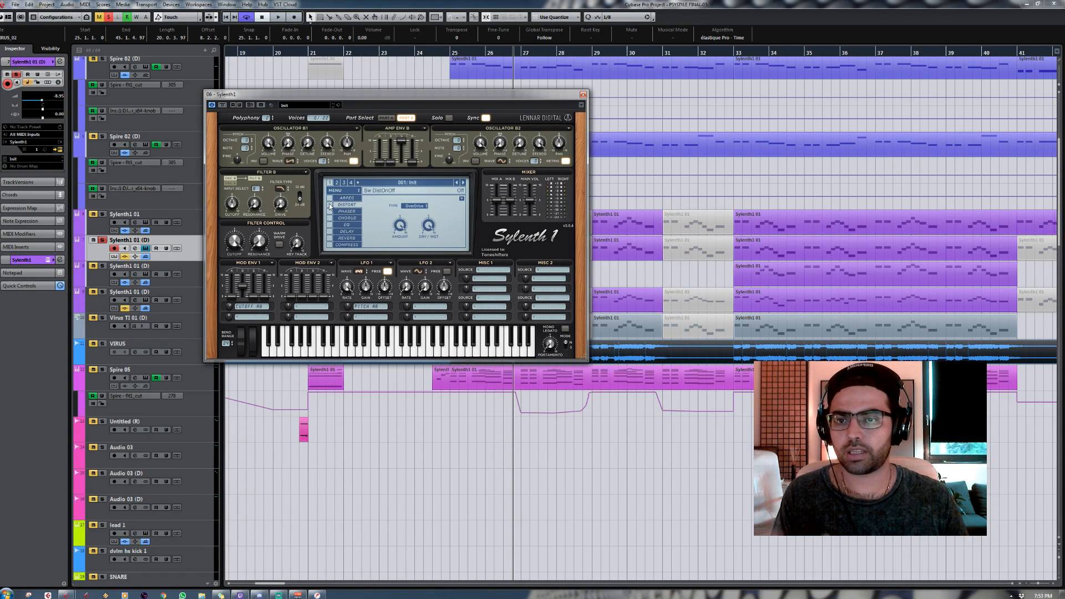
click(453, 56)
click(452, 53)
key(space)
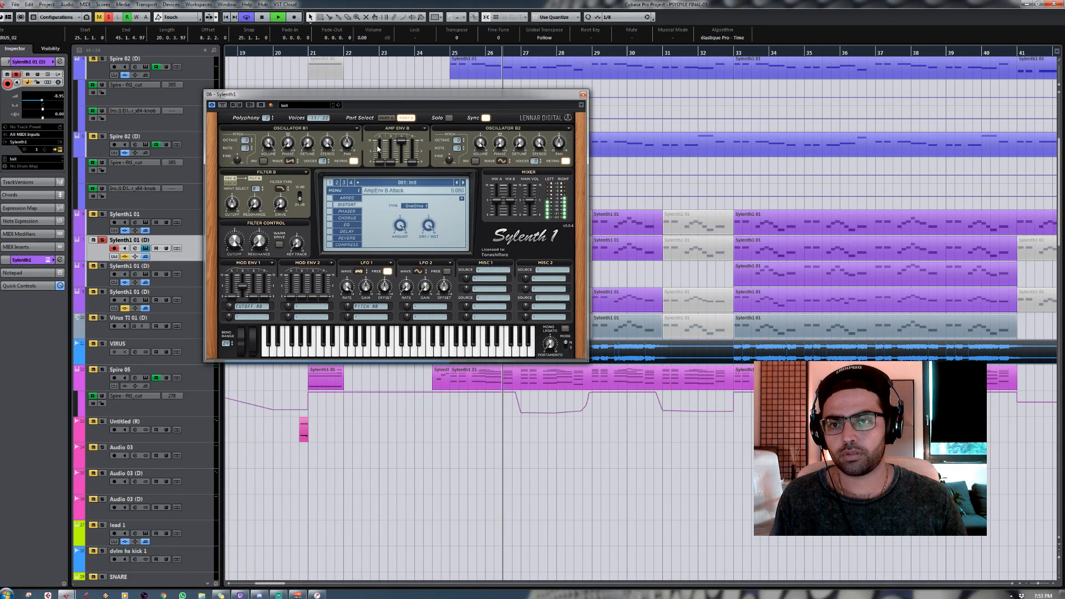
key(space)
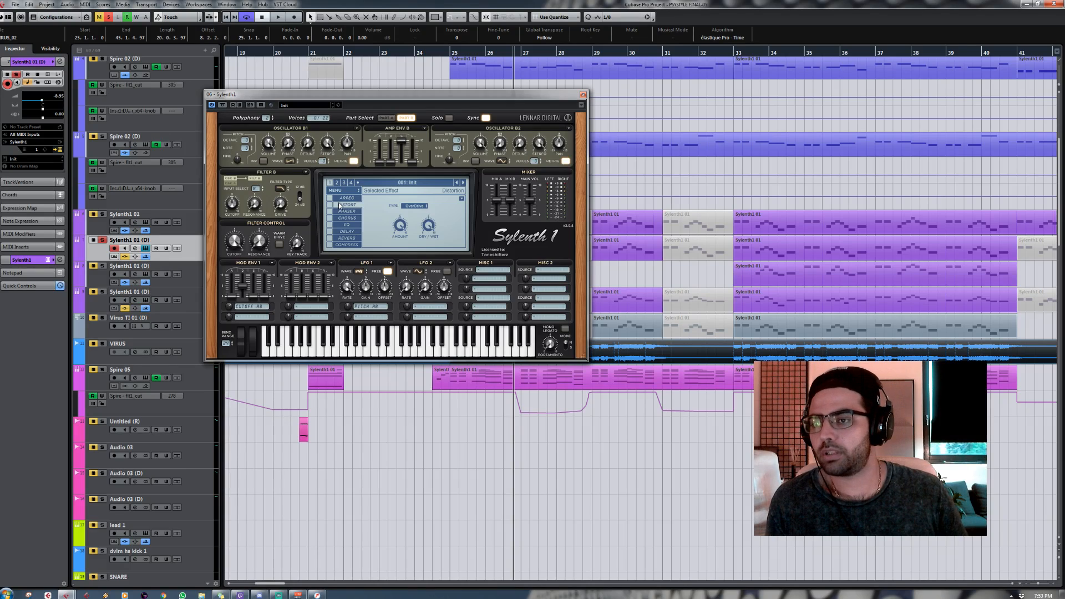
Step: Switch the Sylenth1 distortion effect back on and play the same lead from about bar 25 for comparison
click(331, 205)
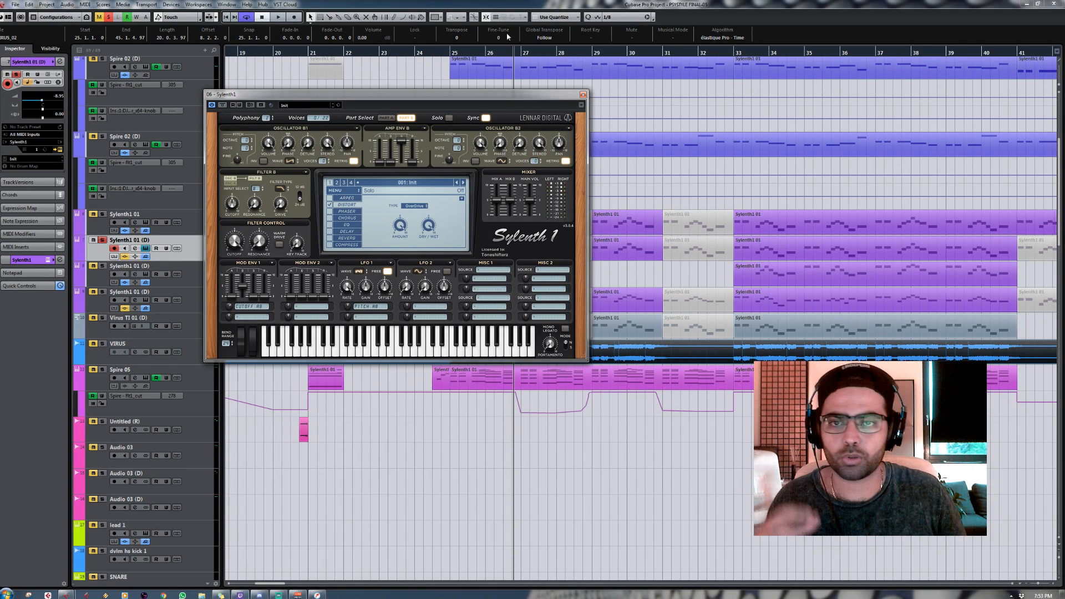
click(447, 53)
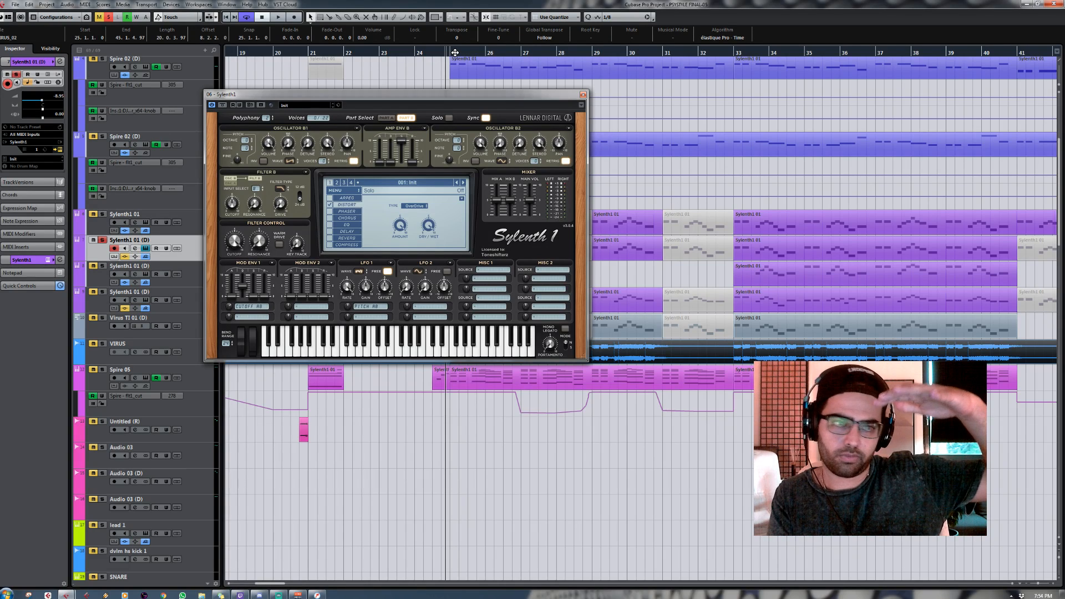
key(space)
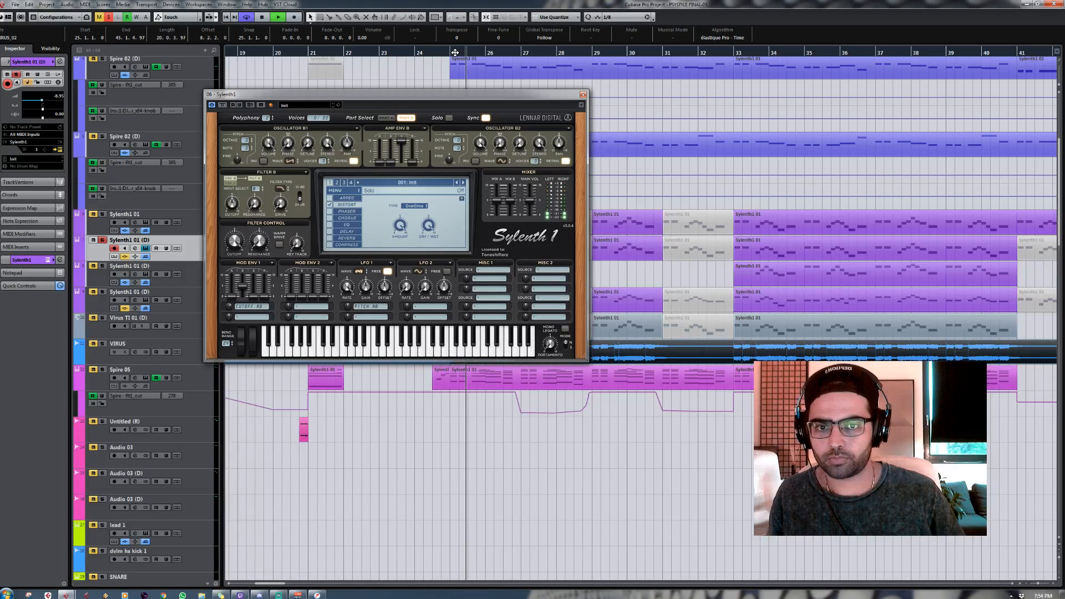
Step: Stop playback, reopen the selected track's Sylenth1, review its filter cutoff and amp envelope settings, and close the instrument
click(562, 62)
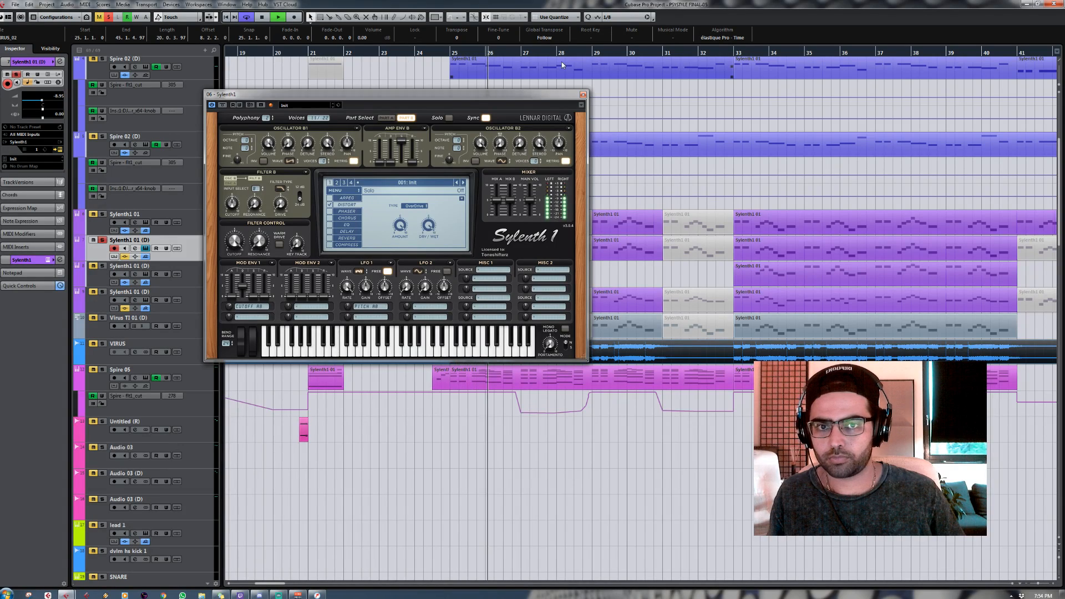
click(583, 95)
key(space)
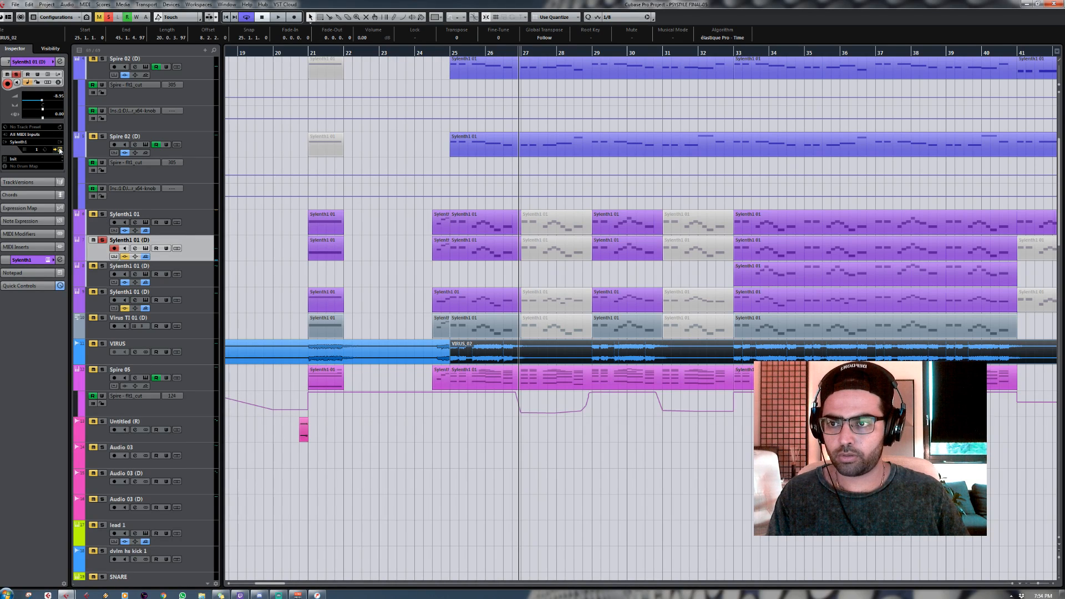
click(60, 149)
mouse_move(231, 245)
mouse_down()
mouse_move(237, 268)
mouse_move(231, 241)
mouse_up()
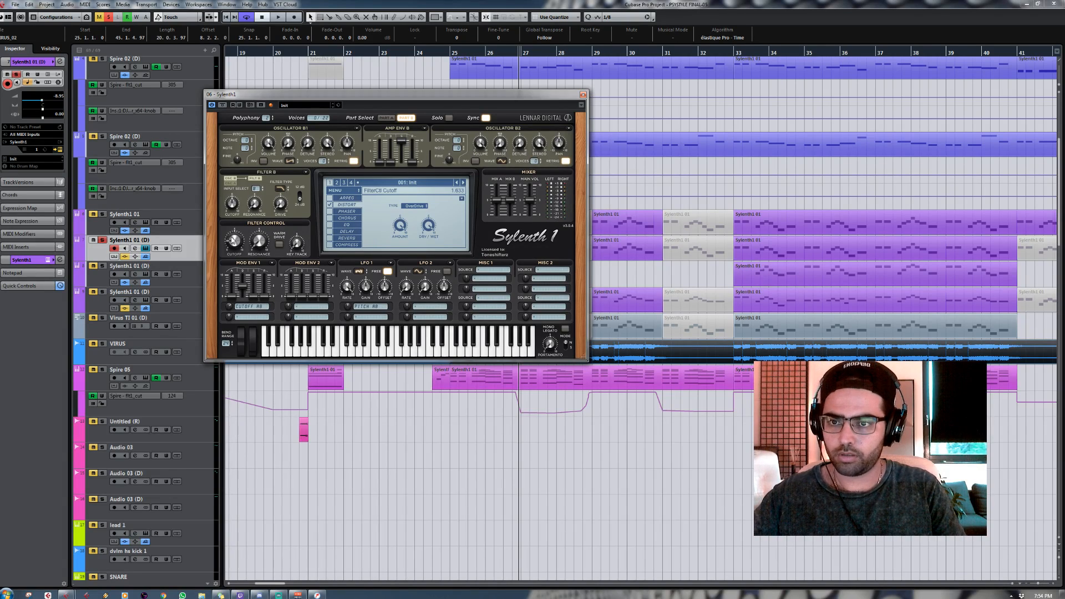
drag(233, 241, 234, 241)
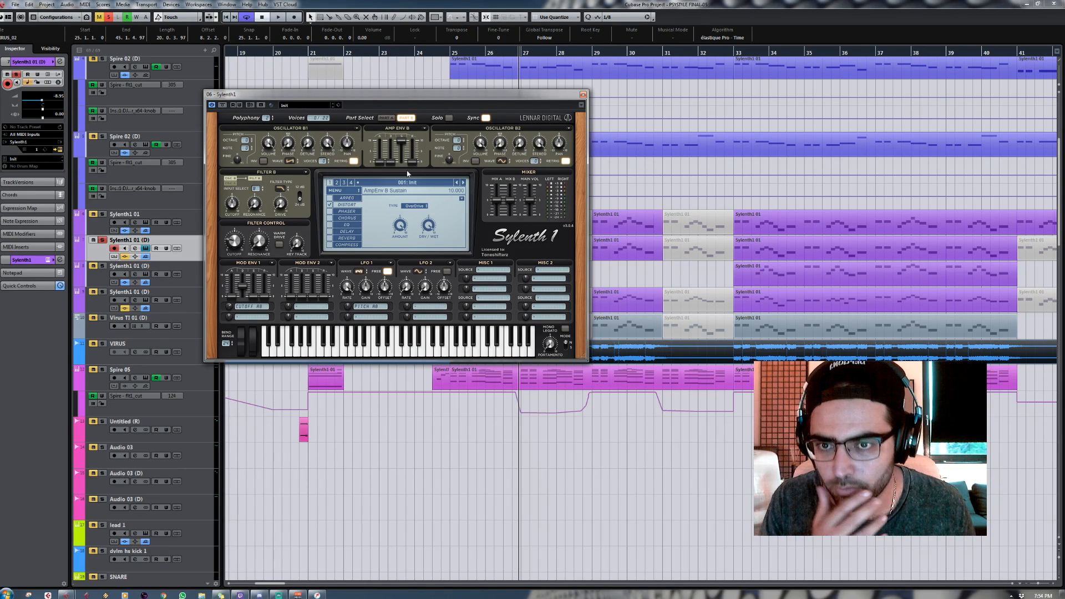
click(582, 94)
Step: Solo only the Sylenth1 01 track, select it, and play it from about bar 24.5
click(102, 240)
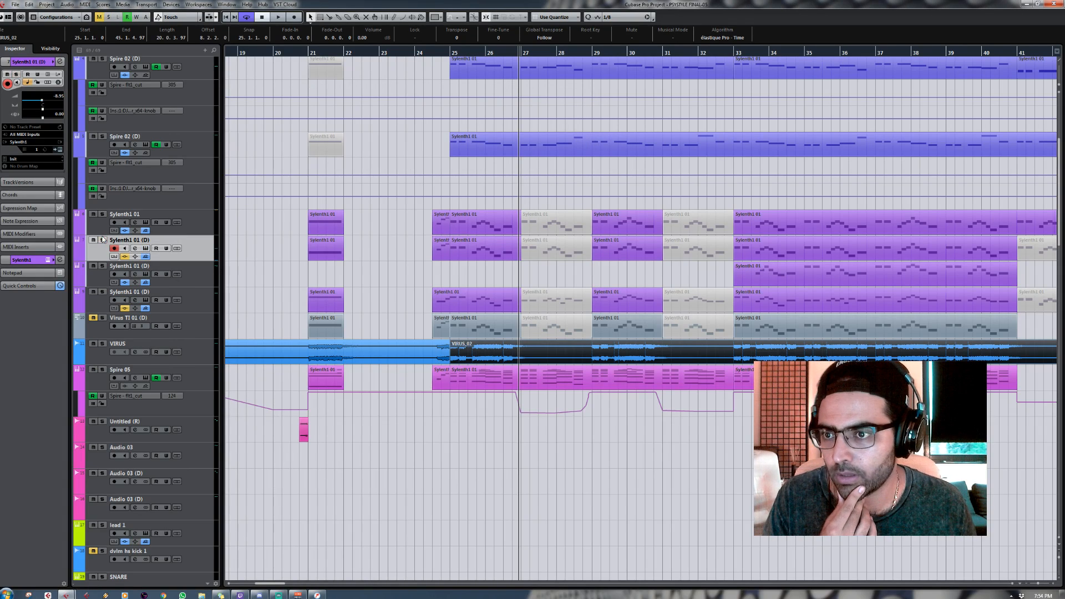
click(102, 214)
click(443, 46)
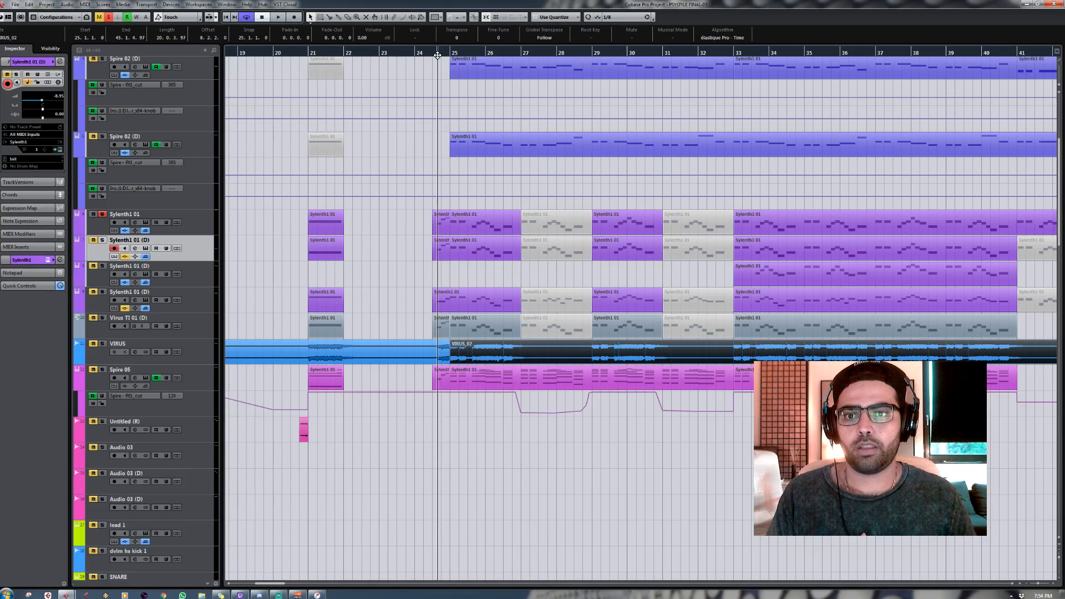
click(198, 214)
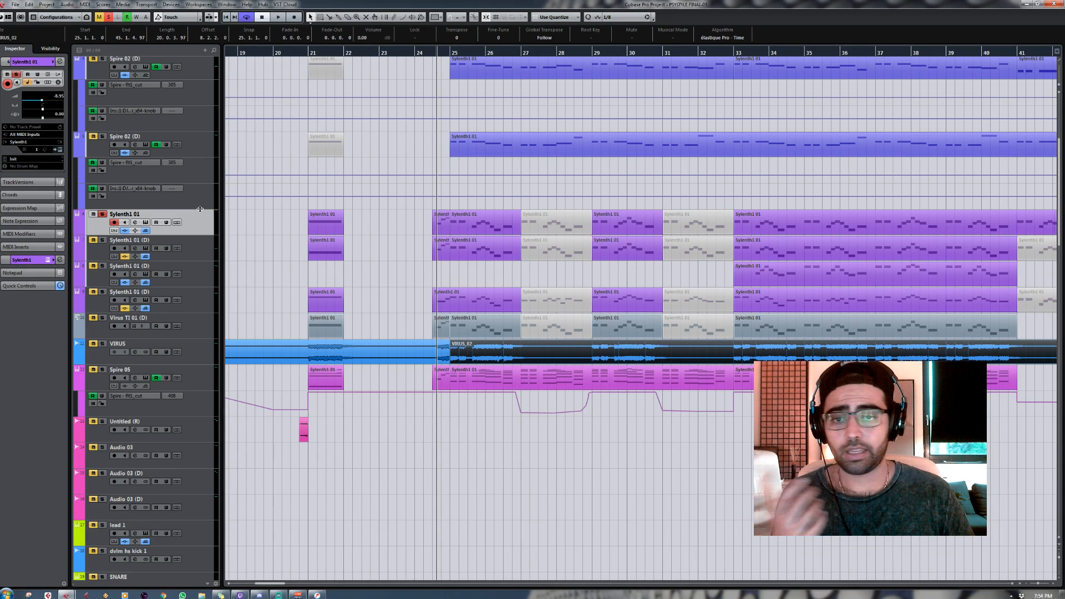
key(space)
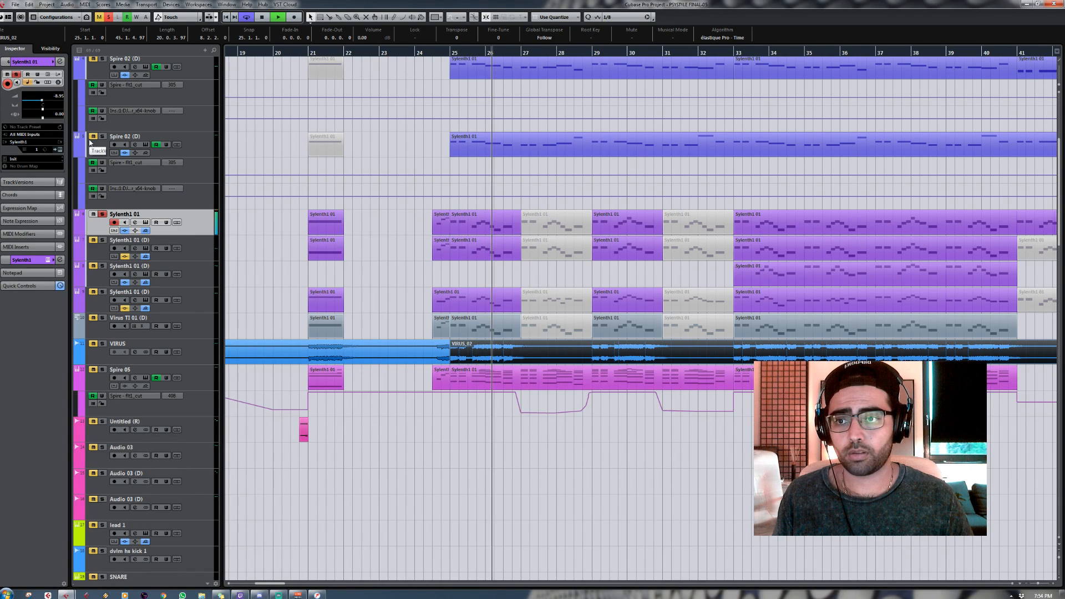
Step: Open the Sylenth1 01 track's instrument to view its patch, stop playback, and close the instrument
click(60, 150)
key(space)
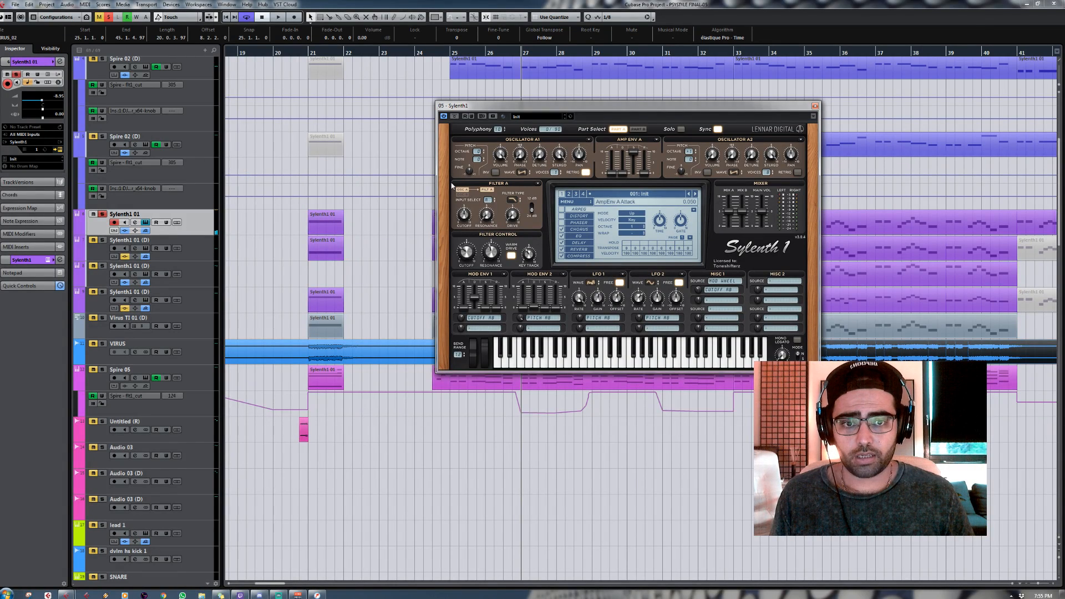
click(815, 106)
Step: Open the Sylenth1 01 channel settings, view the second insert effect's interface, and close both windows
click(136, 222)
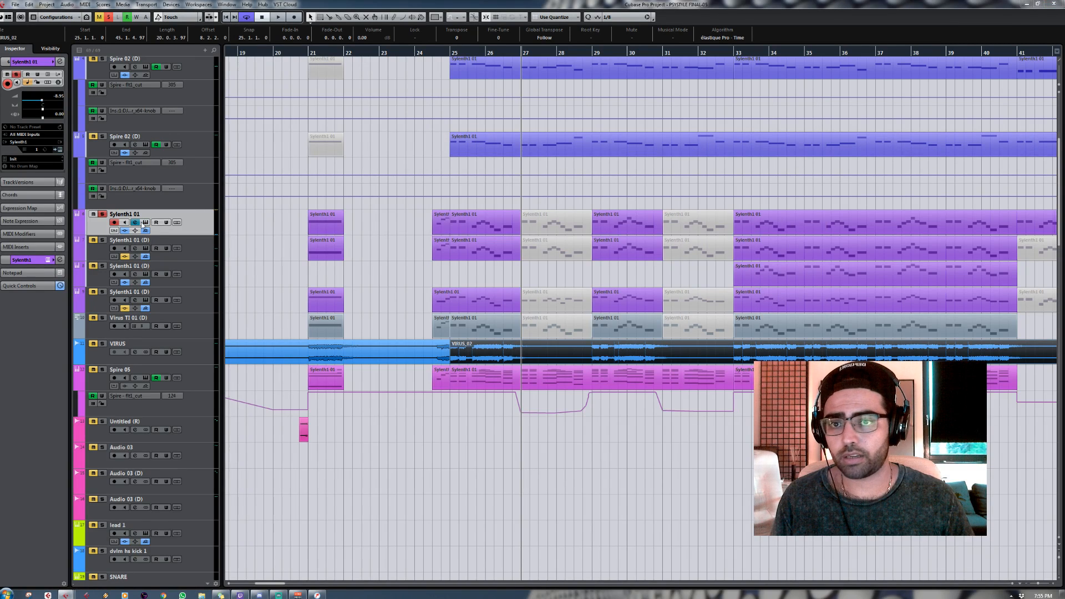
drag(638, 15, 645, 89)
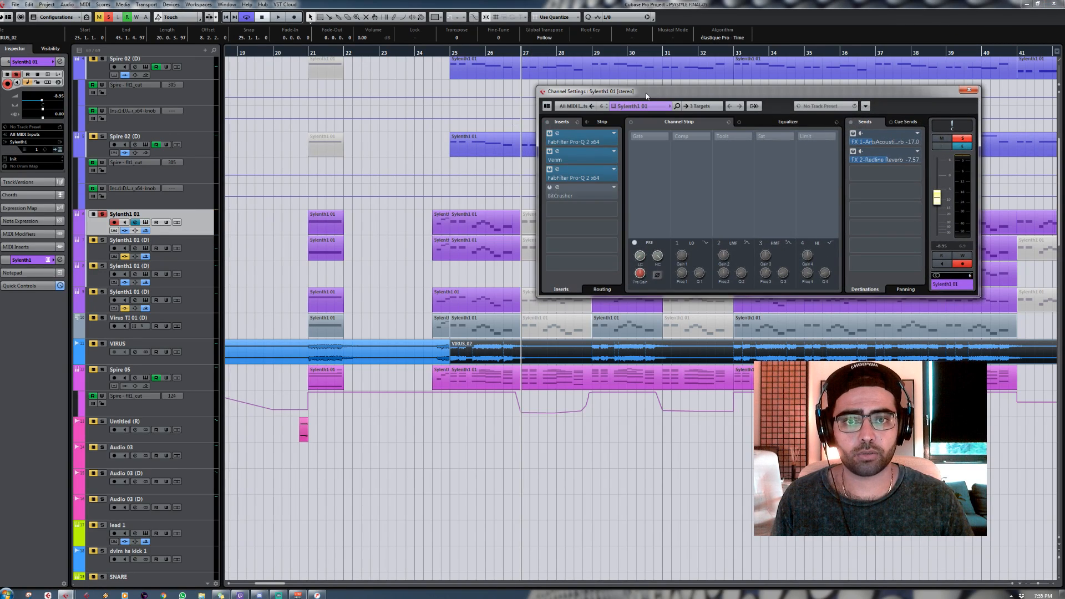
click(605, 155)
double_click(605, 156)
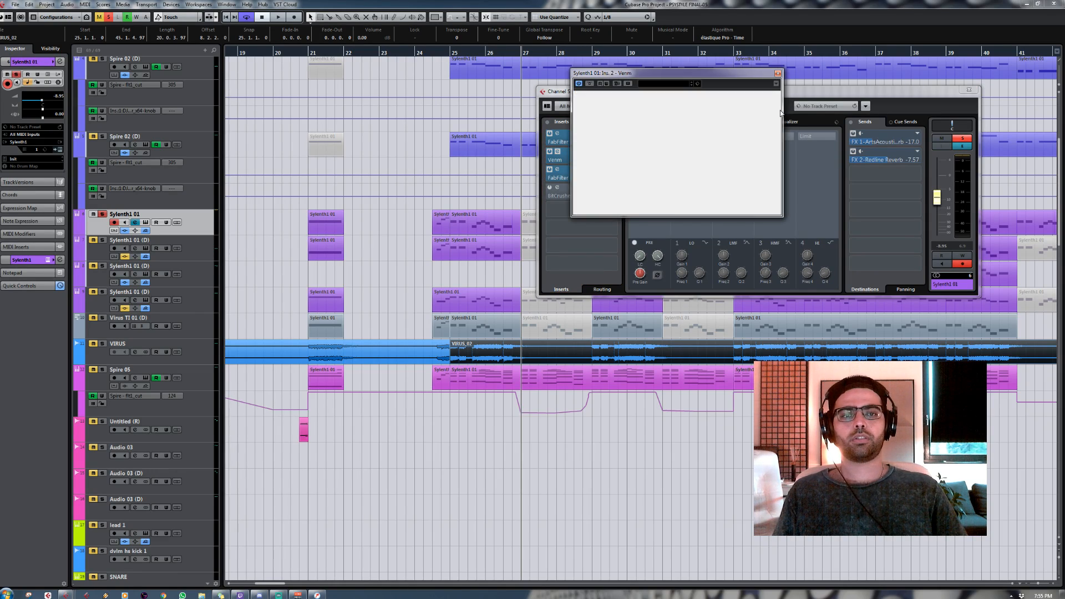
click(777, 73)
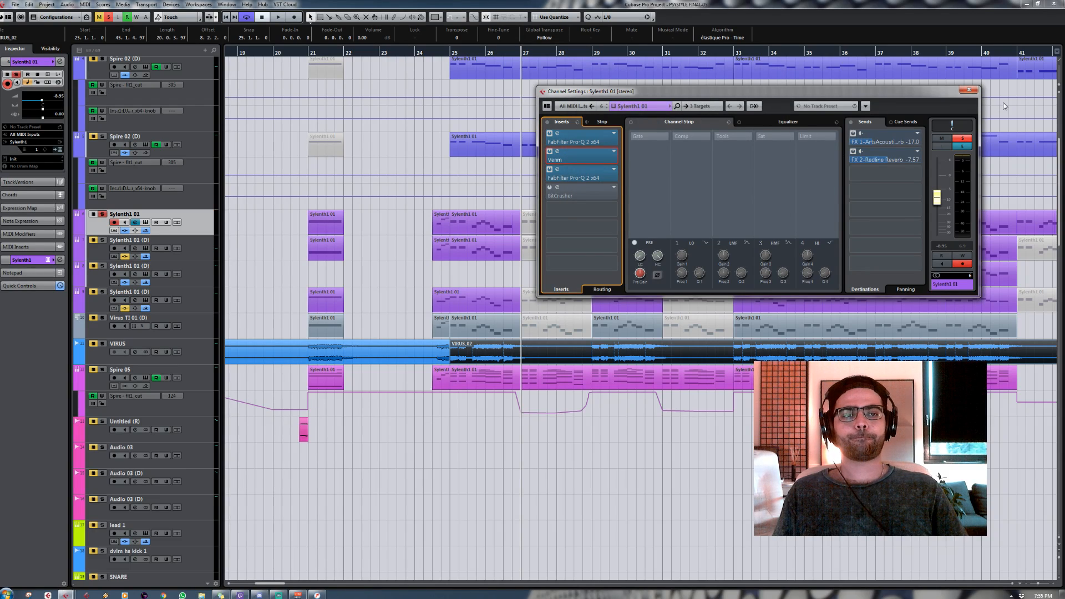
click(970, 91)
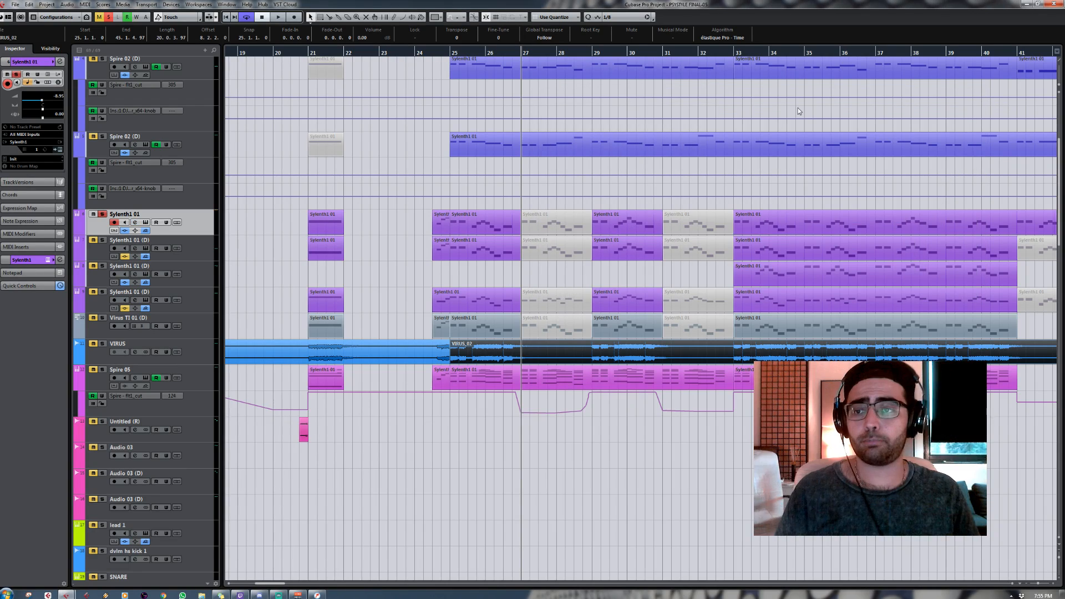
Step: Play Sylenth1 01 from about bar 24.5 with its inserts active, then bypass all inserts and replay it for comparison
click(429, 51)
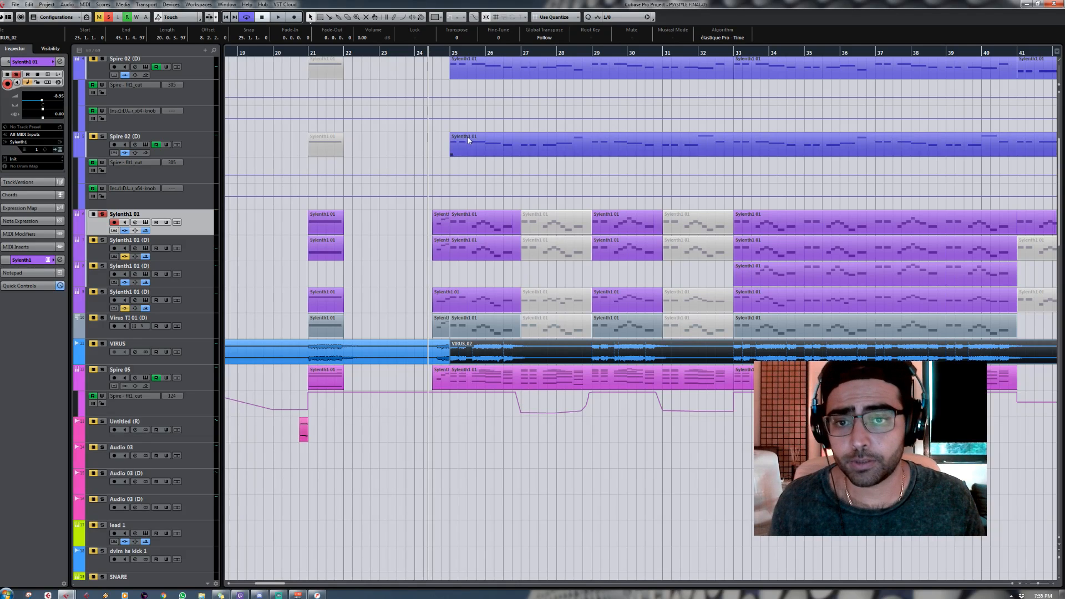
click(135, 222)
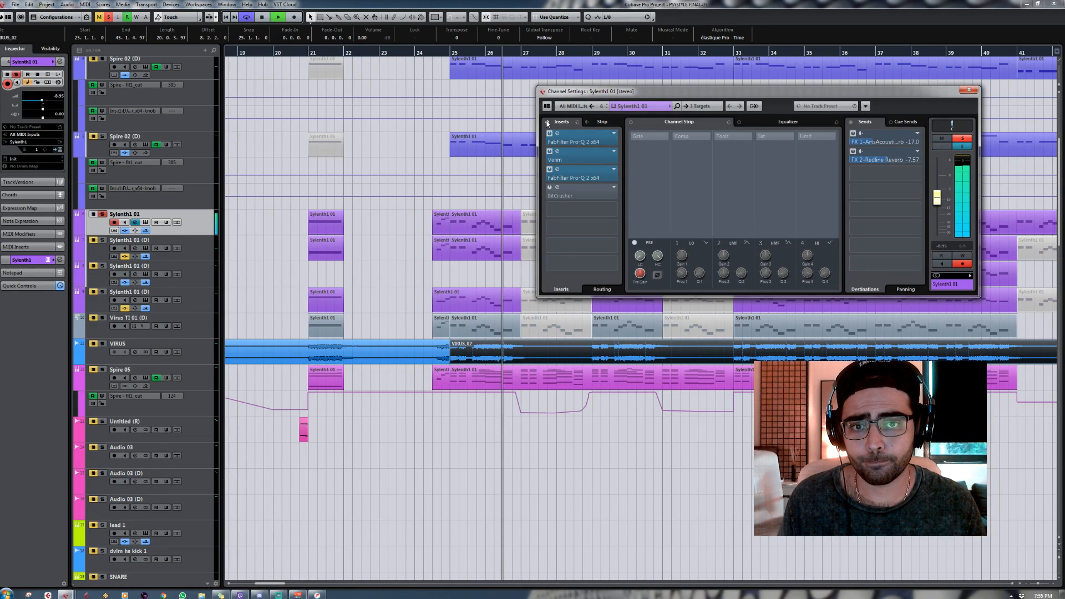
key(space)
click(548, 122)
click(442, 53)
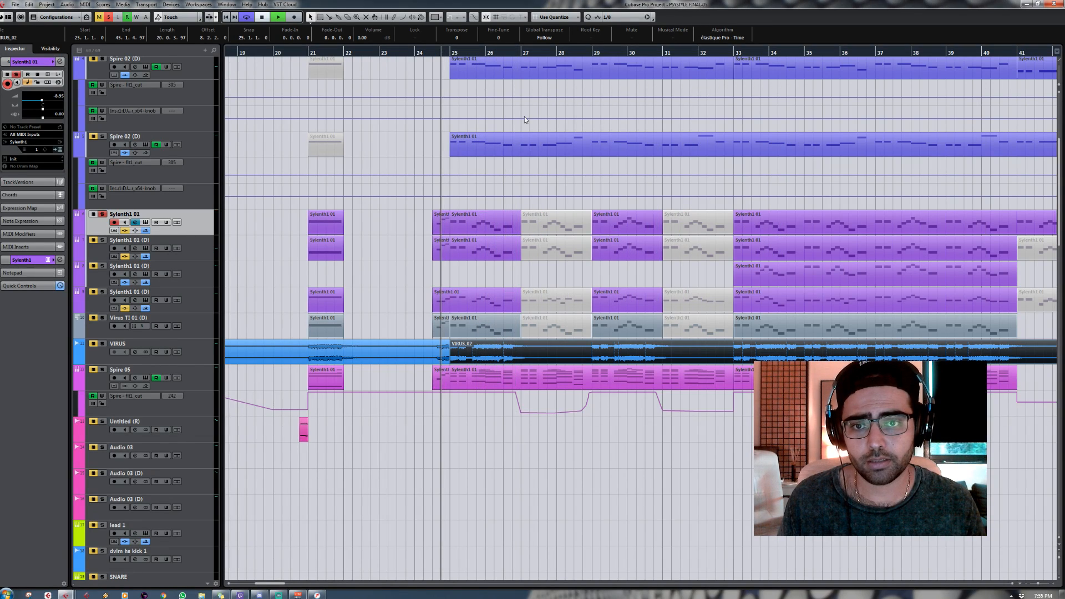
key(space)
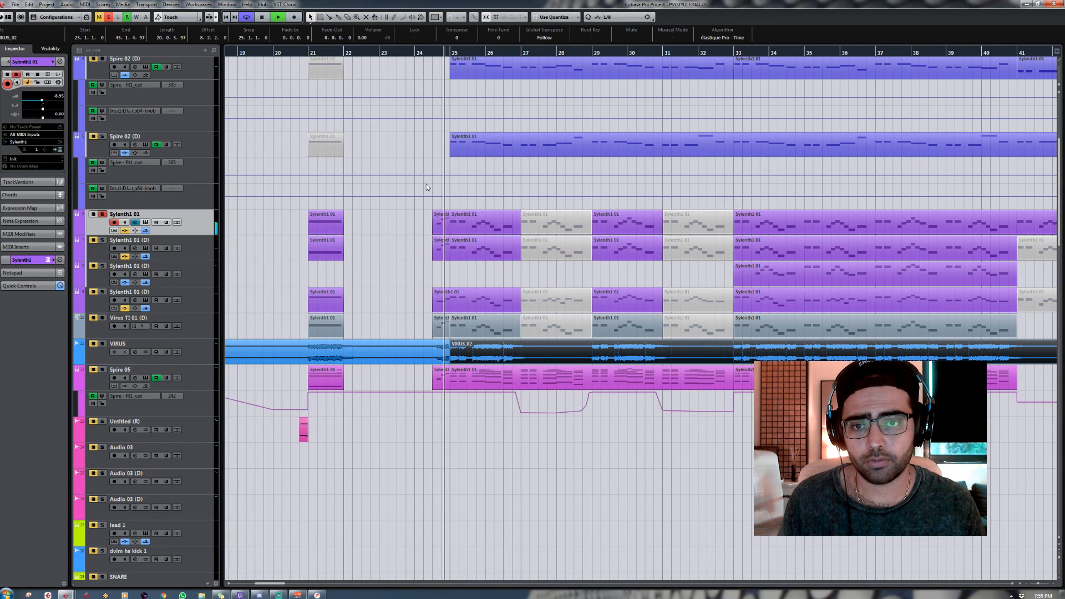
key(space)
Step: Re-enable the Sylenth1 01 inserts and examine the EQ curves of its first and third inserts, both FabFilter Pro-Q 2
click(135, 222)
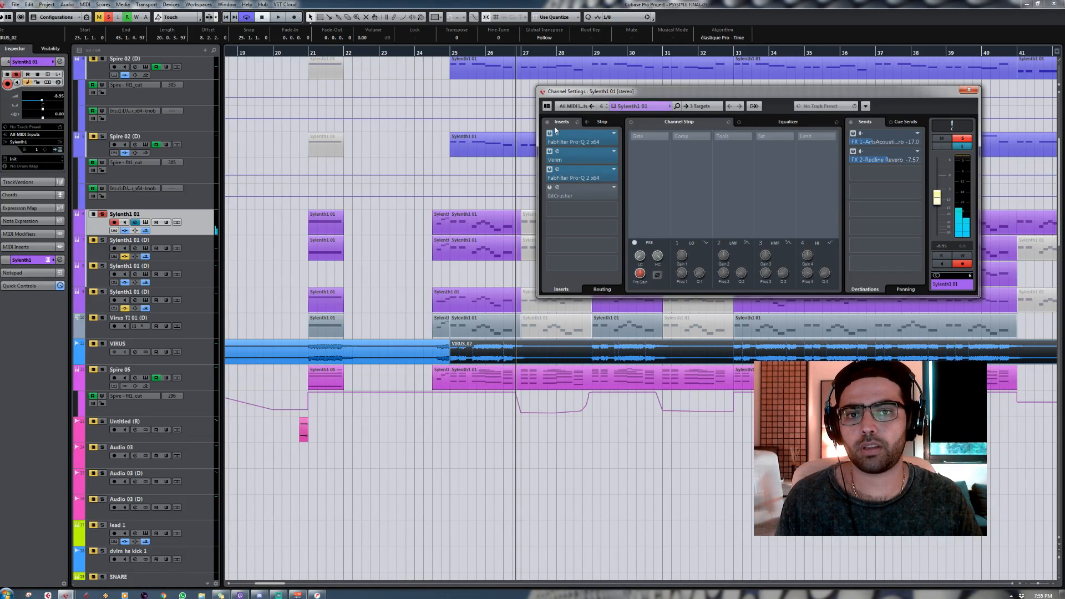
click(574, 142)
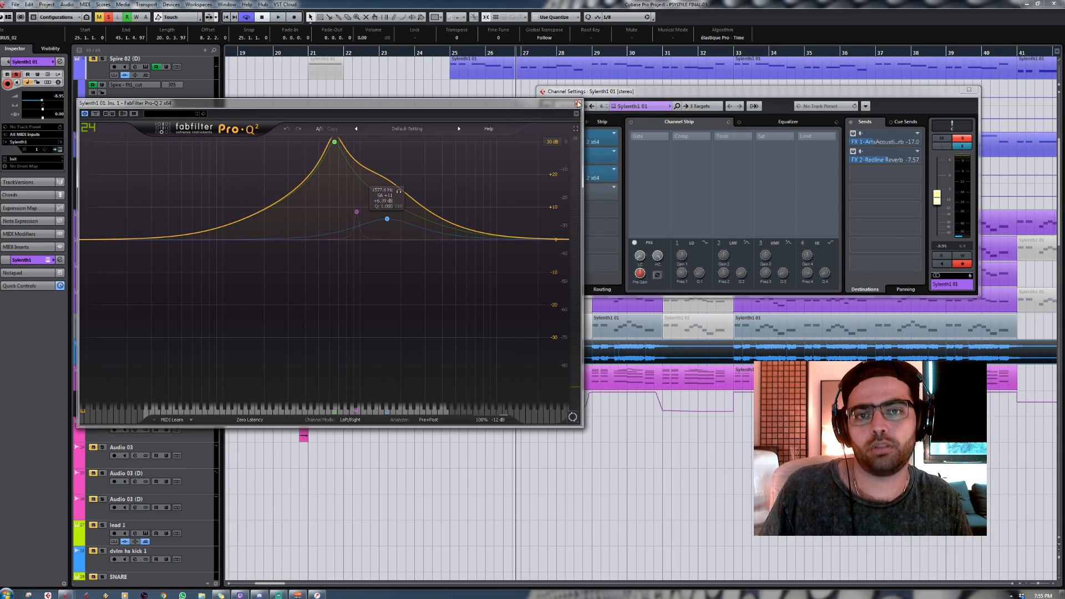
click(578, 103)
click(596, 173)
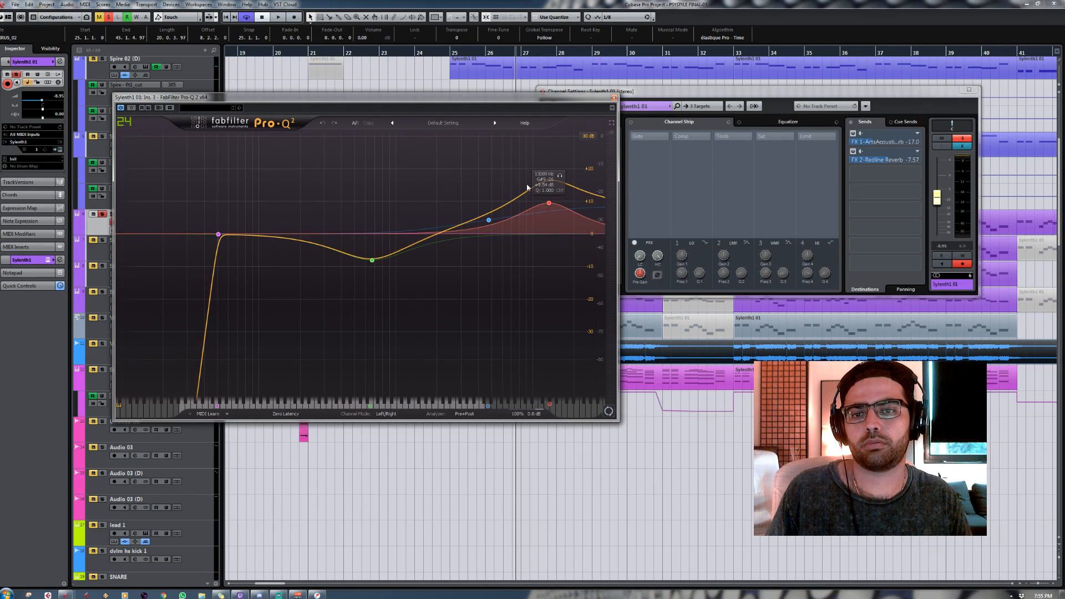
click(613, 95)
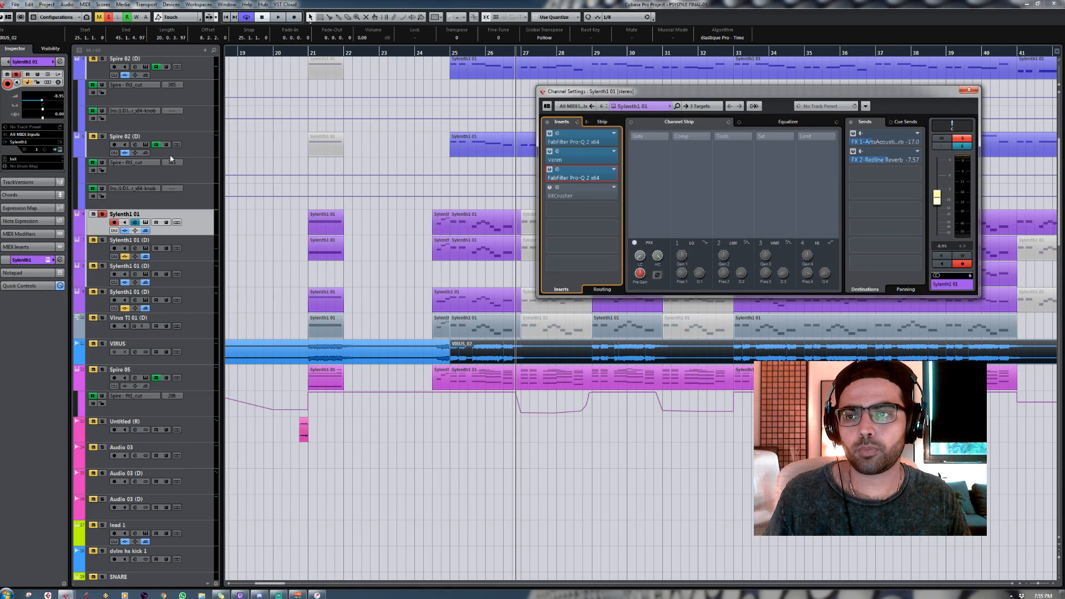
click(970, 90)
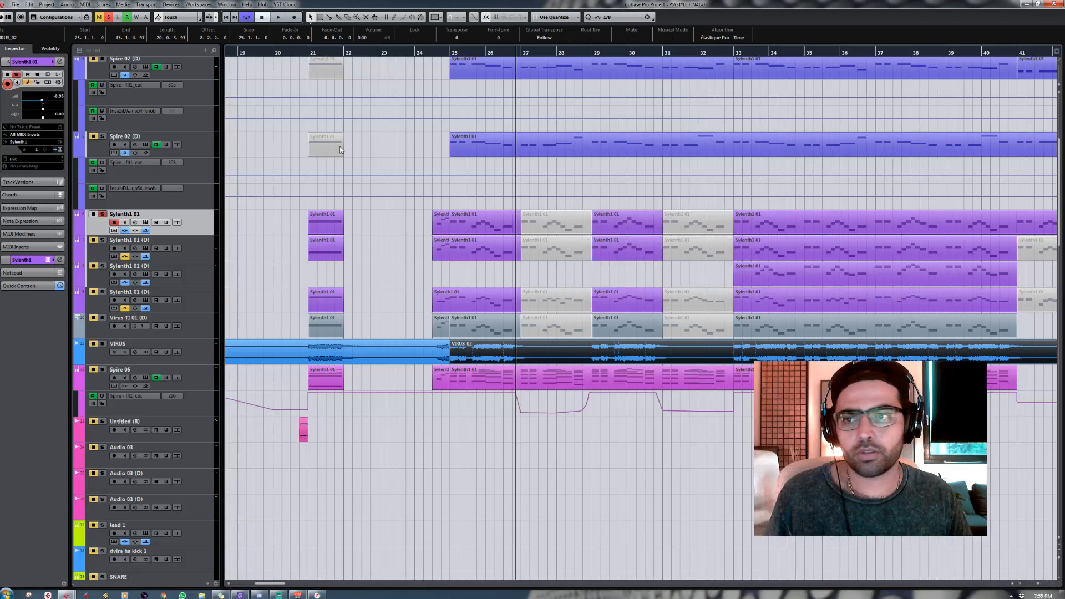
Step: Solo only the lower Spire 02 (D) track and play it from about bar 25
scroll(387, 155, up, 4)
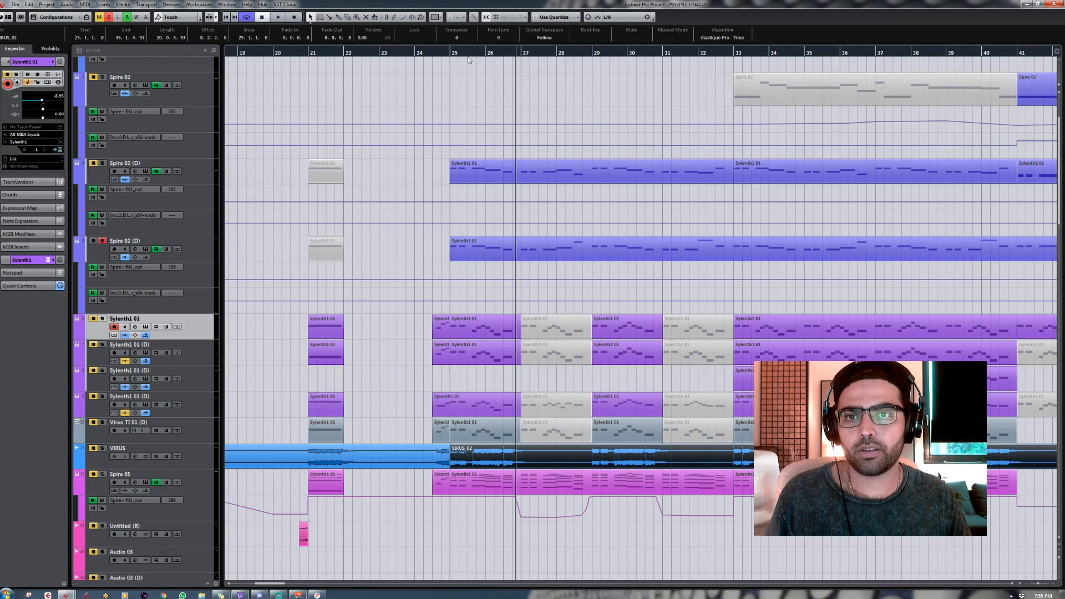
click(581, 180)
key(space)
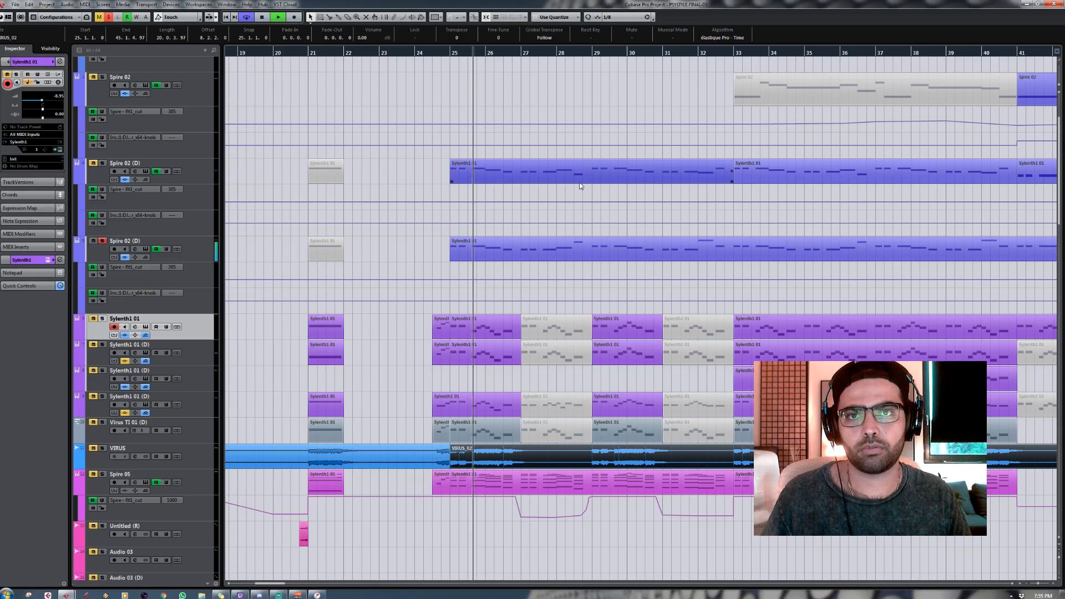
Step: Play only the upper Spire 02 (D) track from bar 25, then solo both Spire 02 (D) tracks and play them together
click(102, 163)
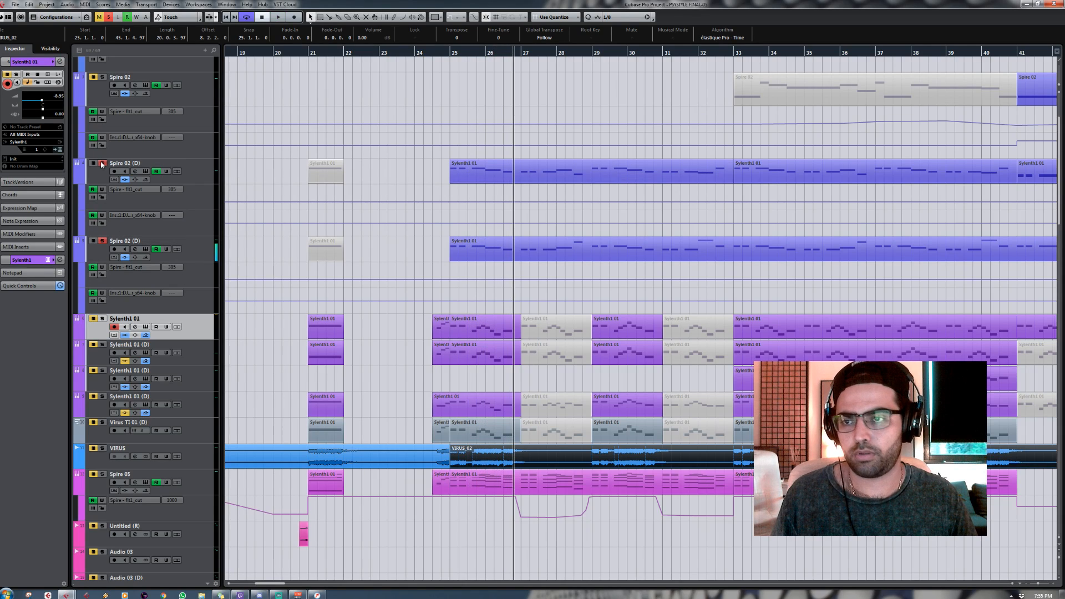
key(space)
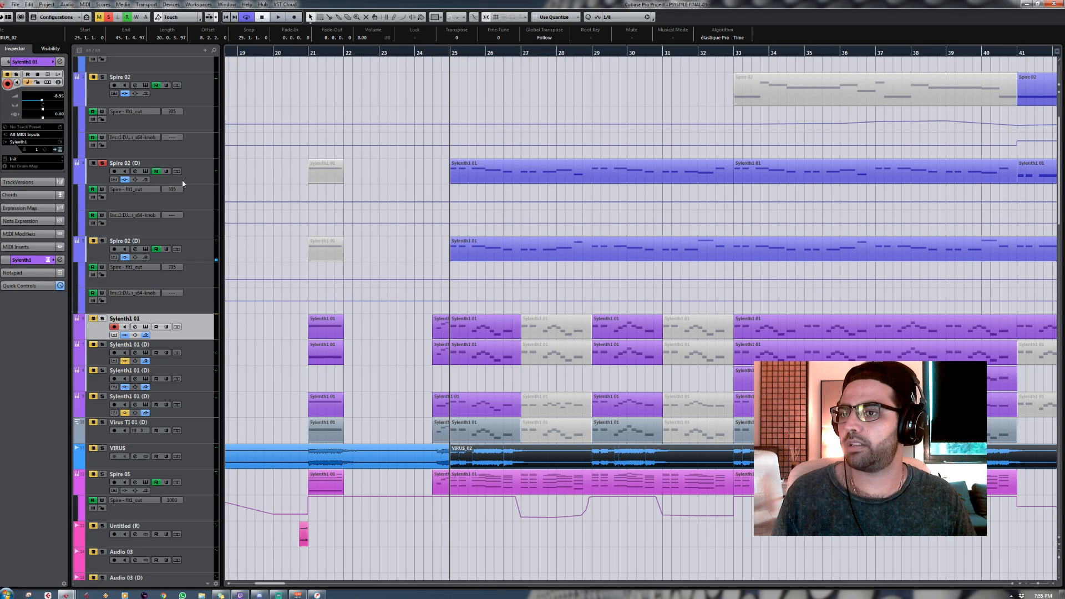
key(space)
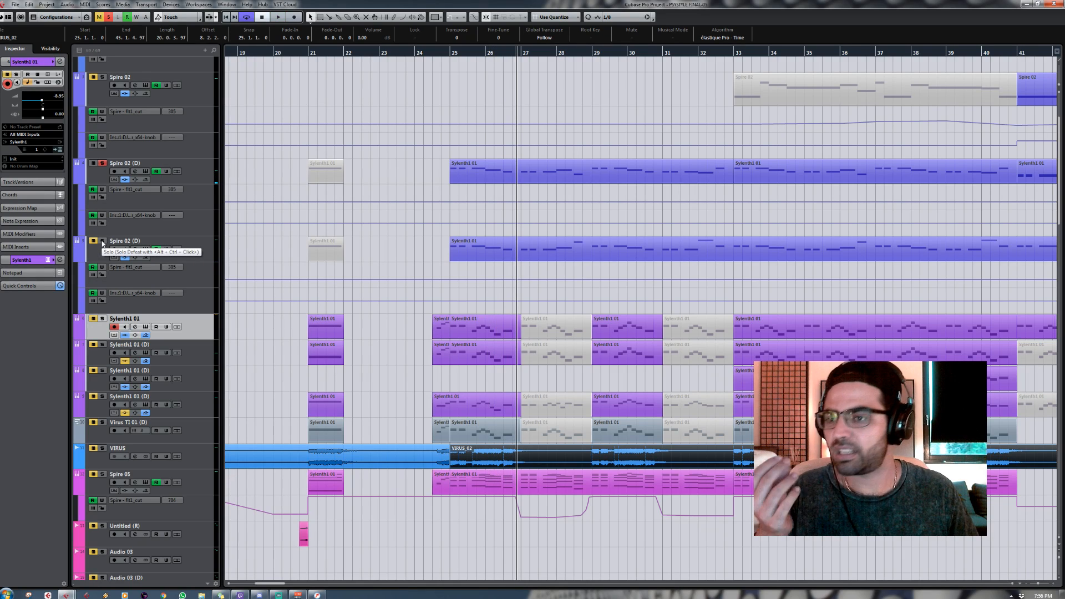
click(103, 242)
click(449, 55)
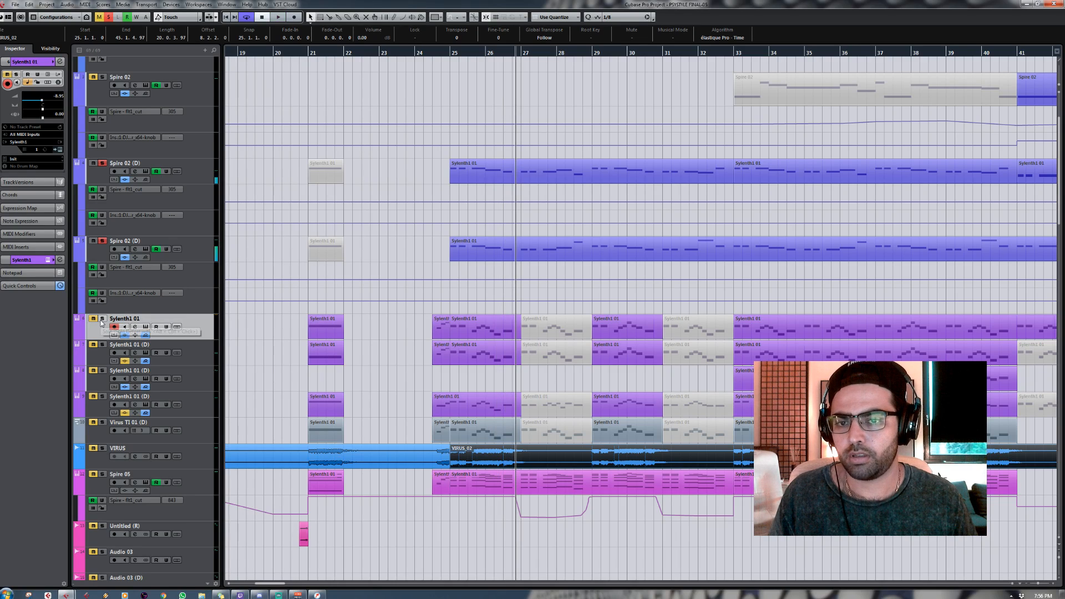
Step: Add Sylenth1 01, its three duplicates, VIRUS and Spire 05 to the soloed Spire 02 (D) tracks and play the full lead from about bar 24.5
key(s)
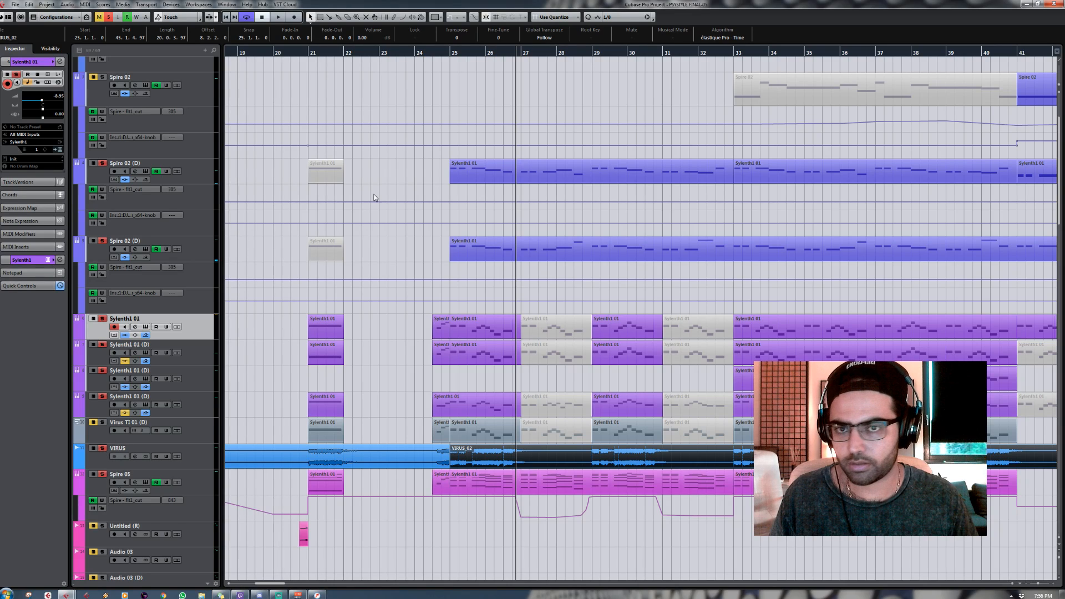
key(space)
scroll(514, 241, down, 3)
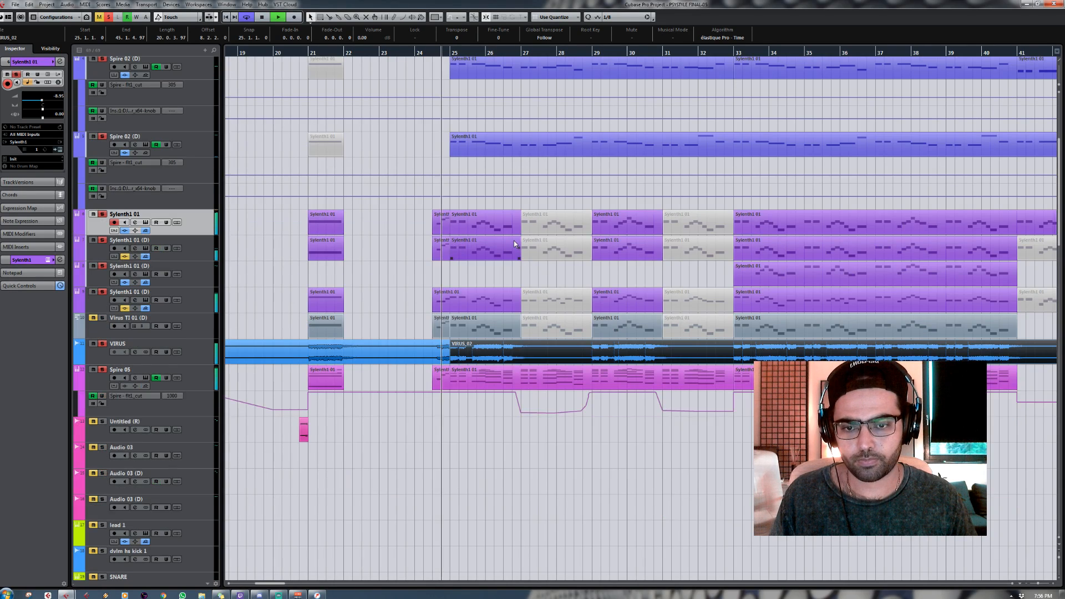
drag(1046, 585, 1035, 587)
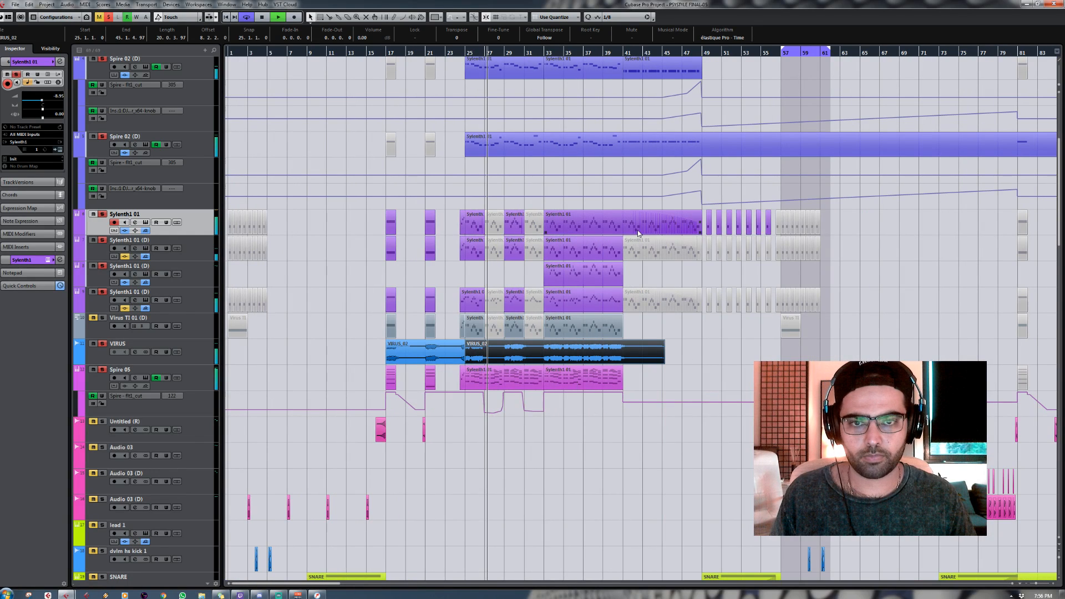
scroll(562, 221, up, 3)
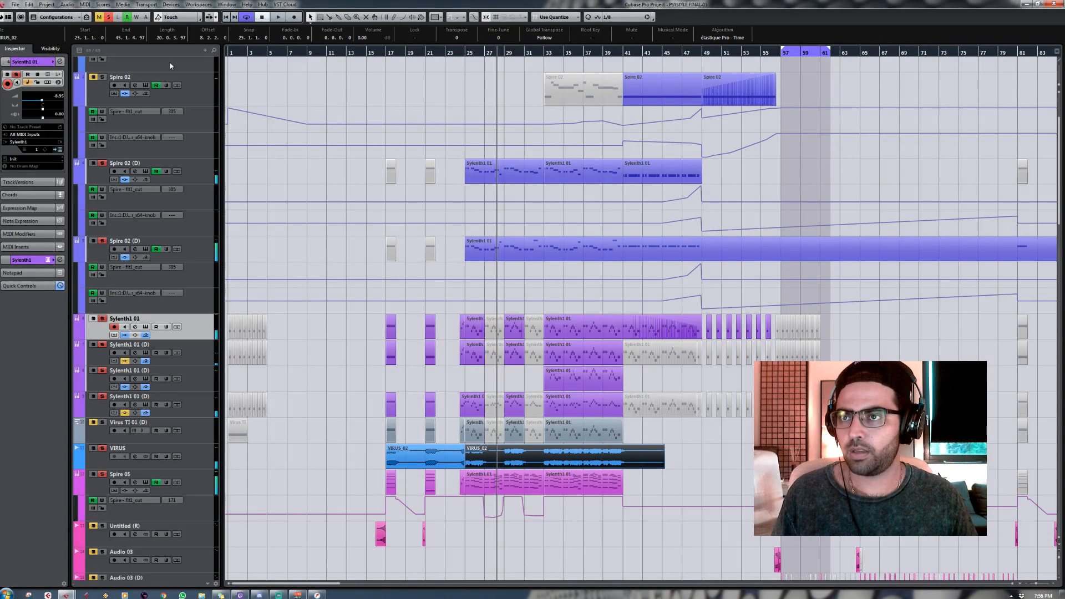
Step: Clear the current solos, solo only the Spire 01 track and play it from bar 25
click(110, 17)
scroll(526, 132, up, 3)
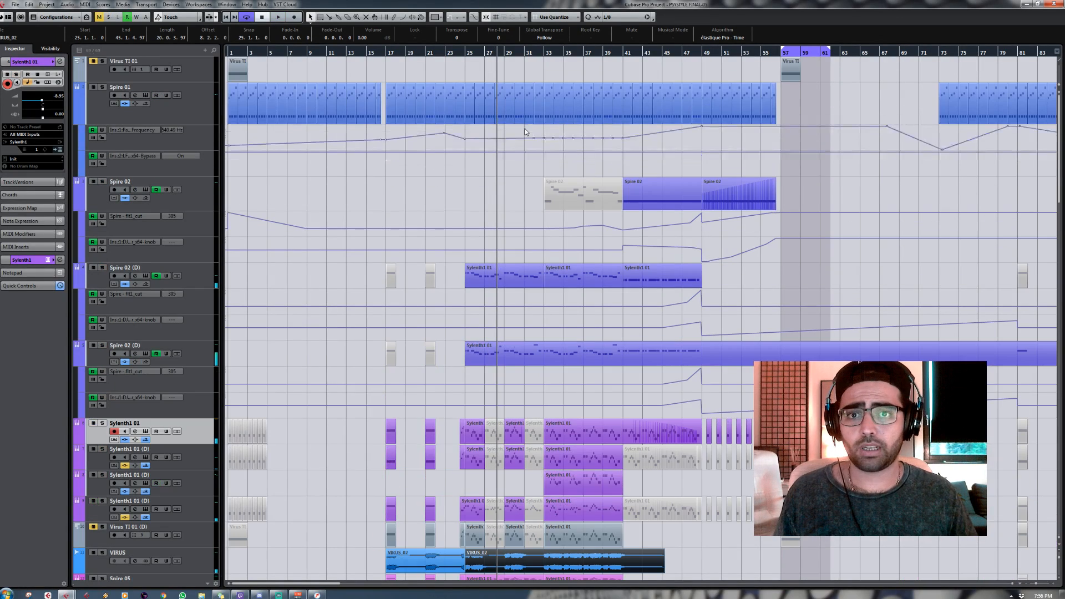
click(102, 87)
drag(470, 54, 465, 68)
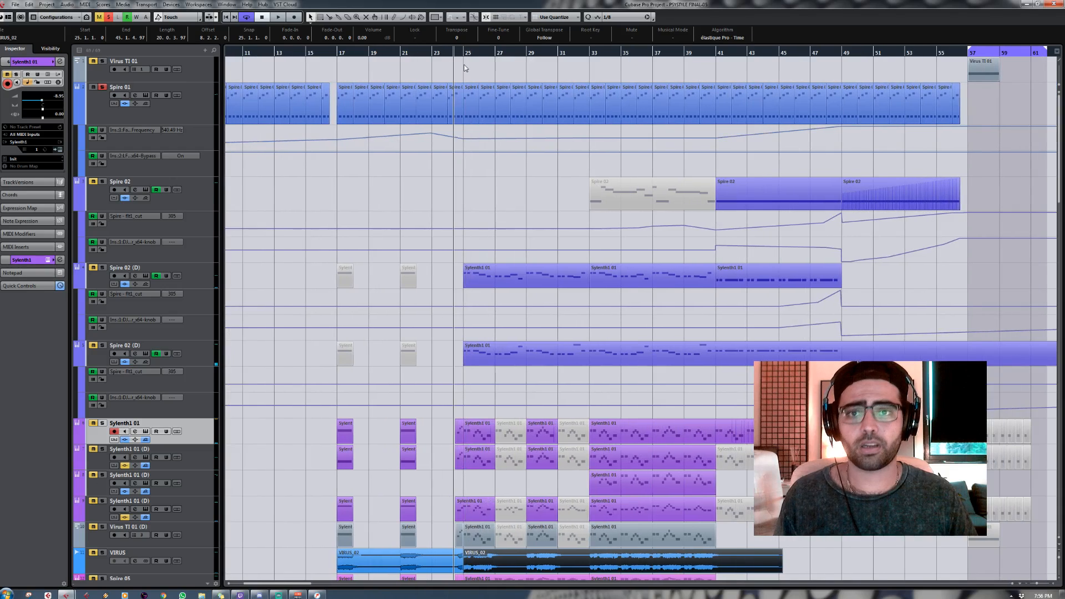
click(463, 52)
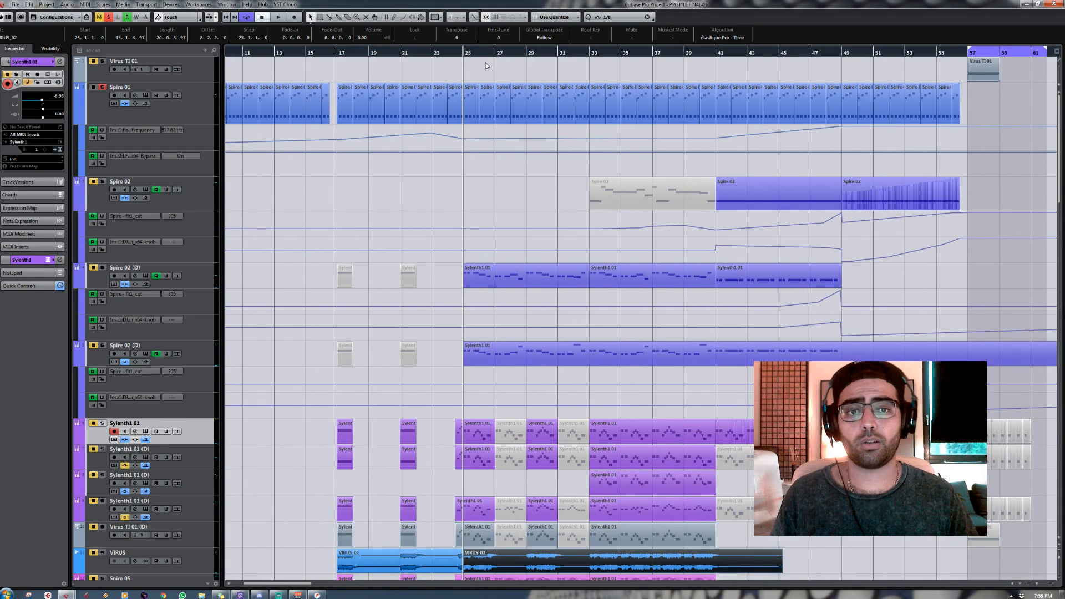
key(space)
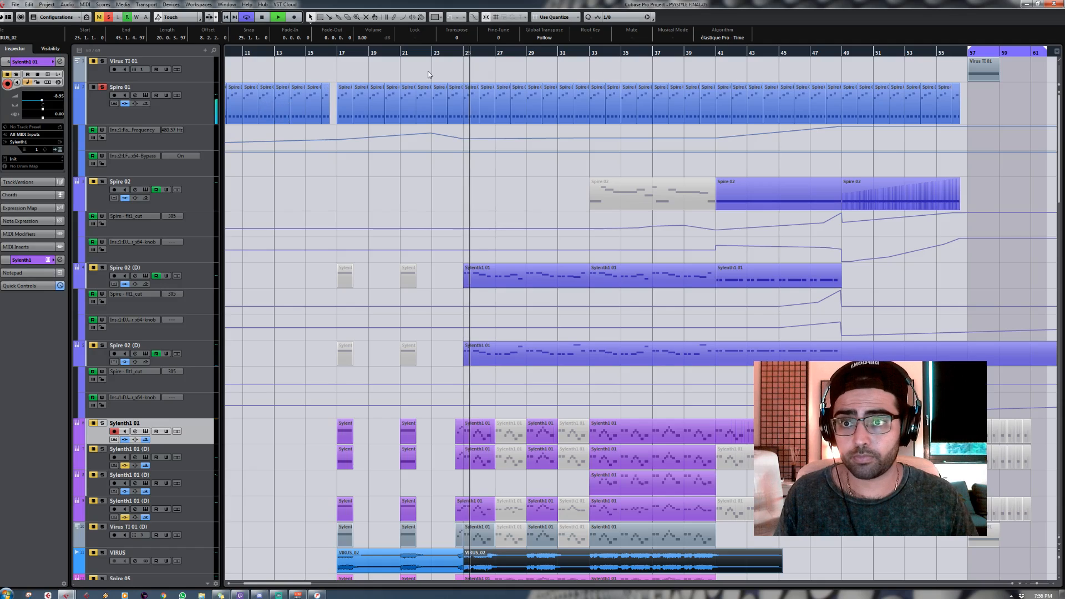
key(g)
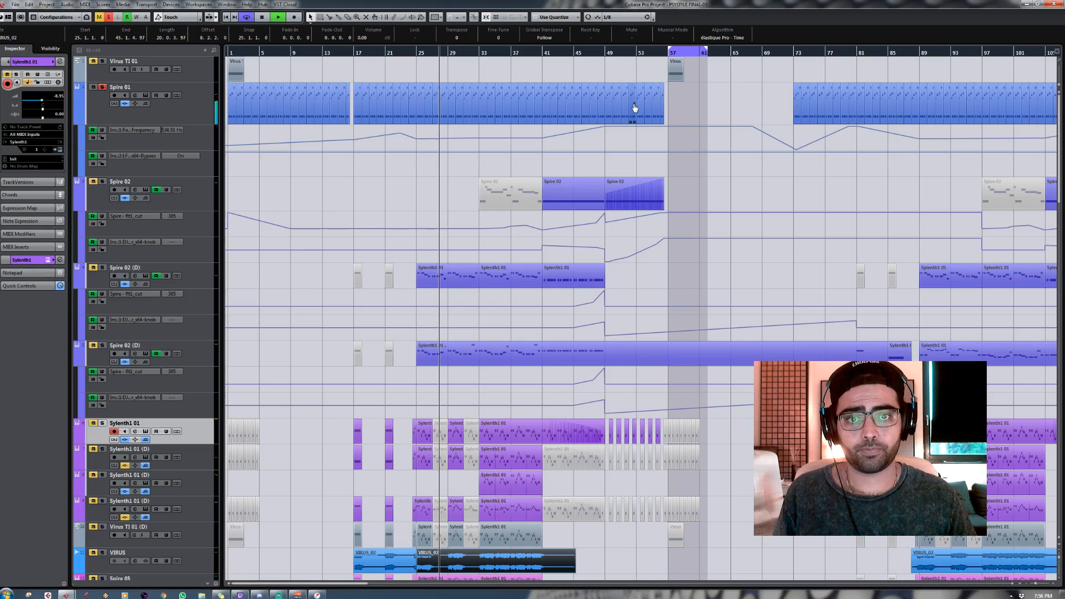
key(space)
Step: Take Spire 01 out of solo and play the full arrangement from about bar 25
scroll(711, 204, down, 15)
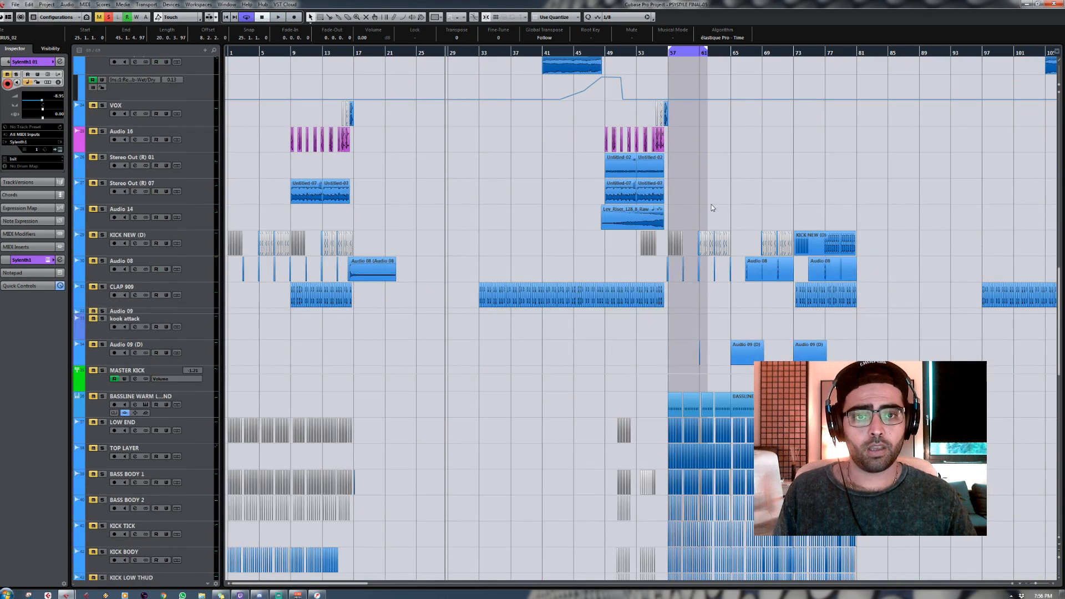
scroll(632, 172, down, 8)
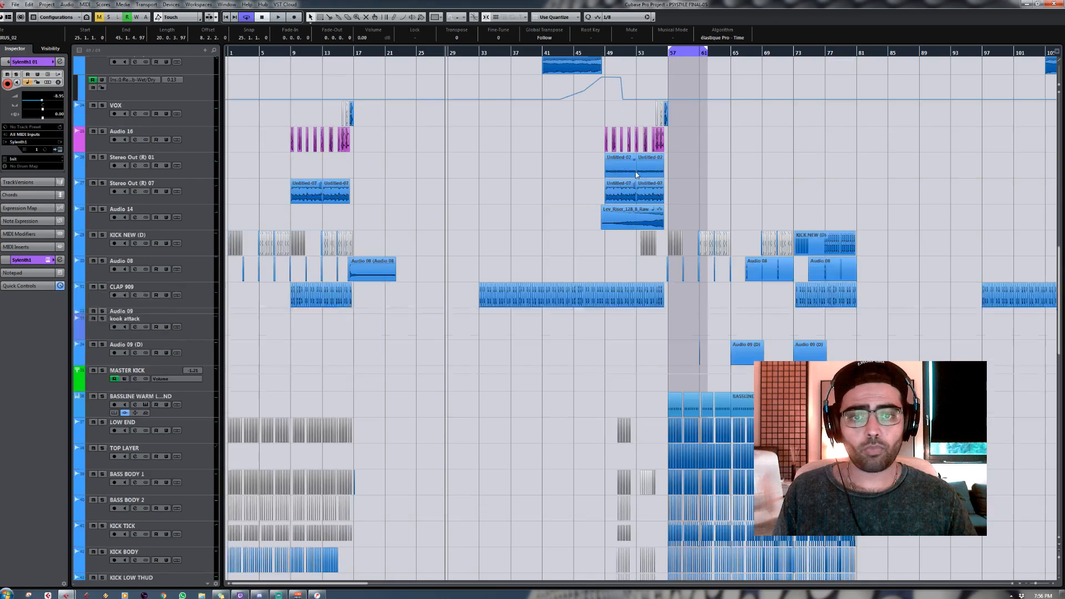
scroll(619, 166, down, 12)
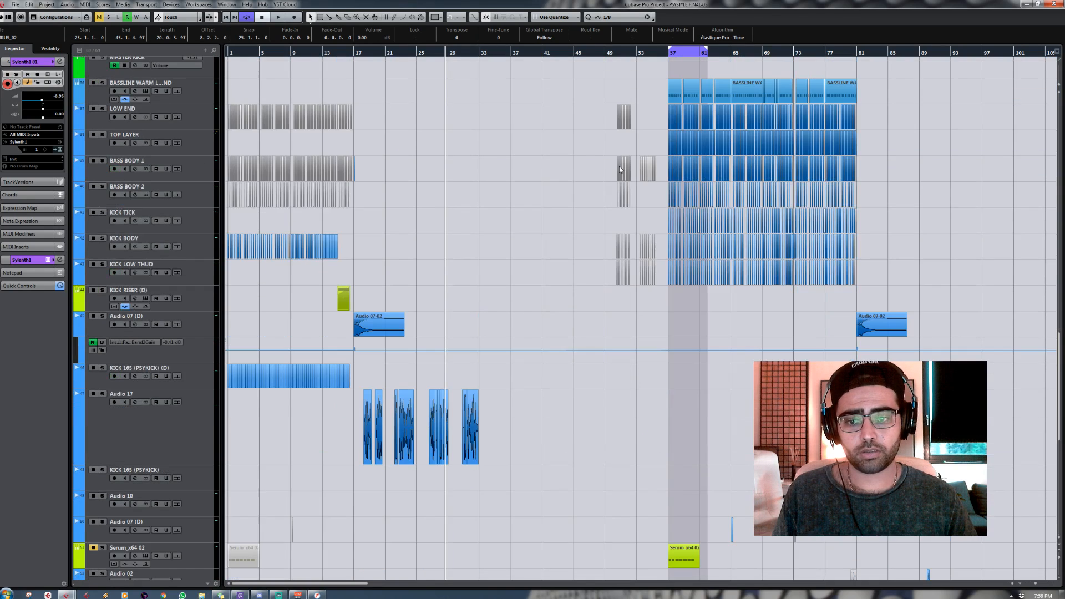
scroll(621, 170, up, 20)
scroll(497, 194, down, 5)
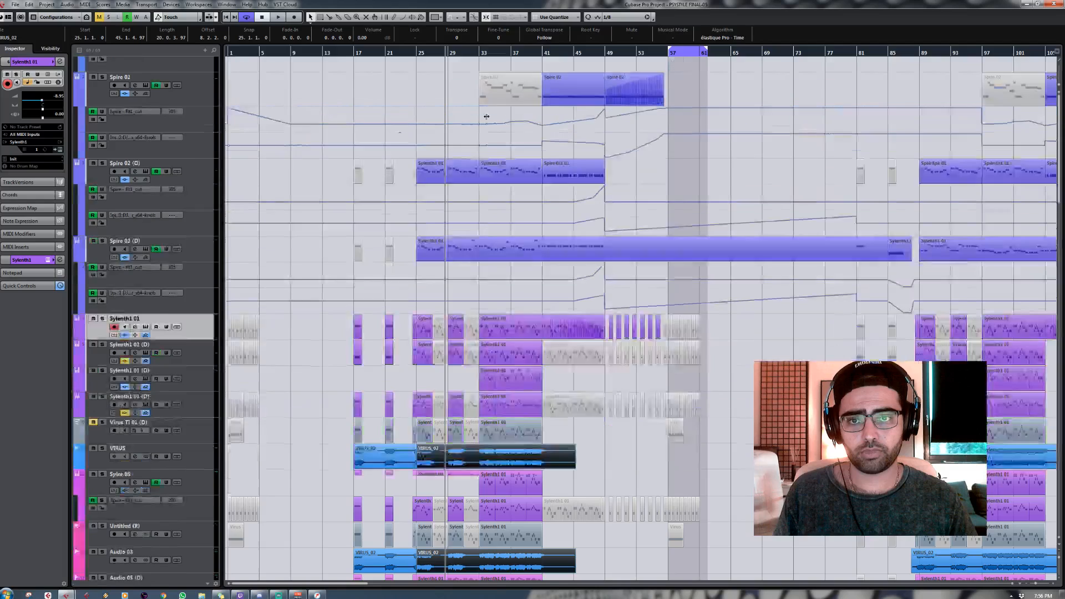
click(417, 56)
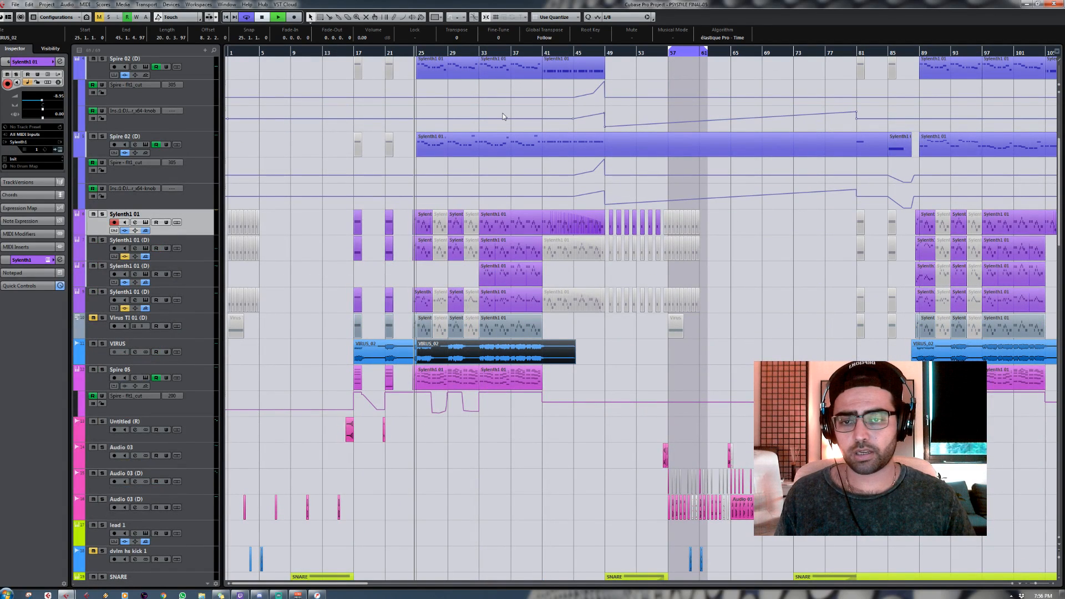
key(space)
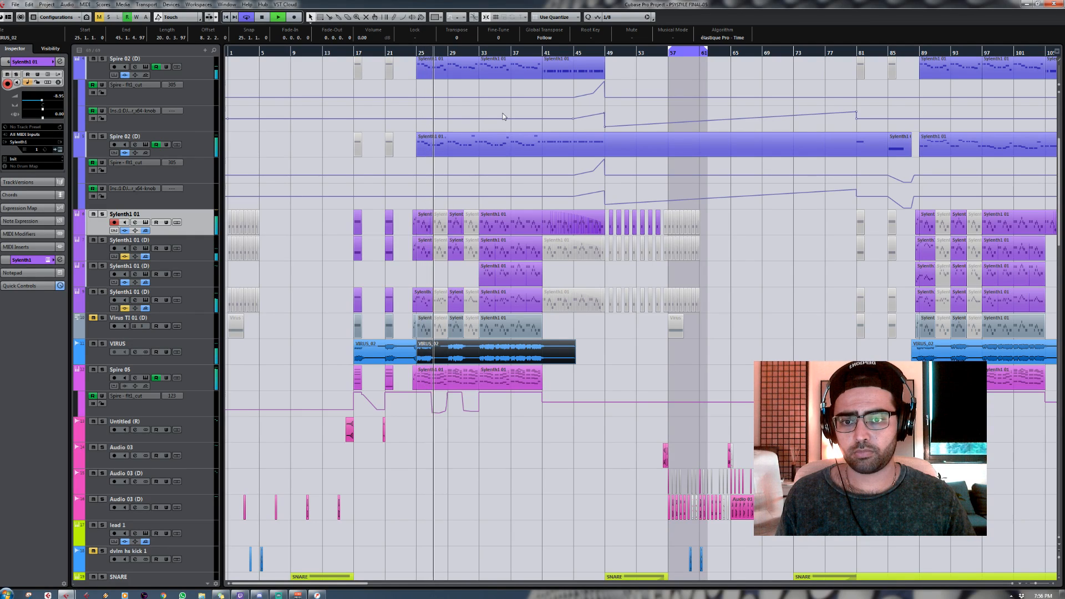
Step: Stop playback, find the Audio 17 vocal track from bar 18, show its inserts and solo it
scroll(544, 165, down, 3)
scroll(544, 169, down, 7)
scroll(551, 170, down, 7)
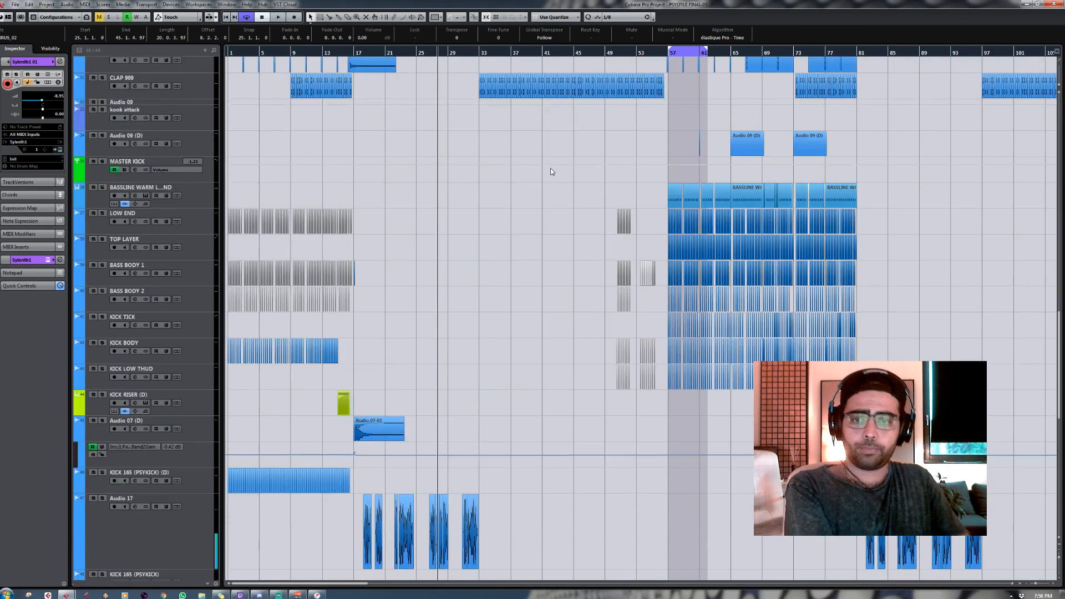
scroll(551, 171, down, 7)
scroll(497, 181, up, 20)
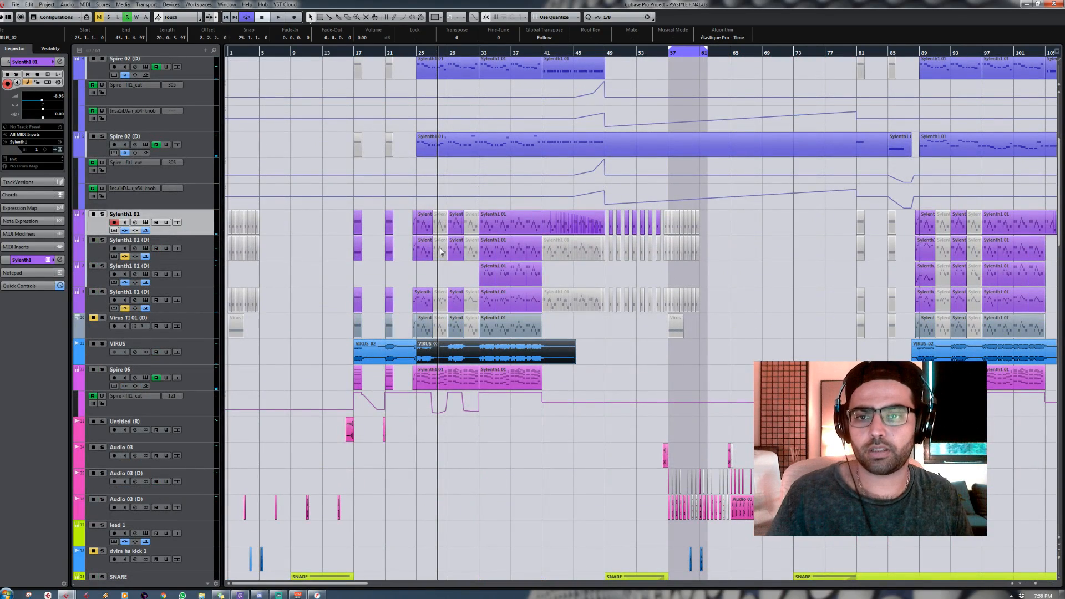
scroll(474, 242, down, 20)
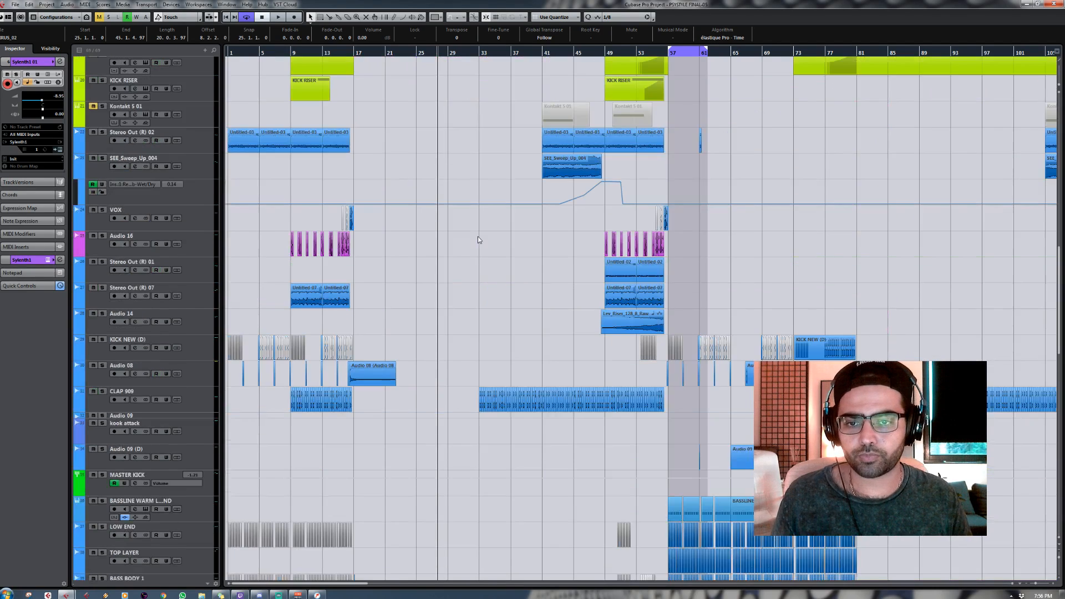
drag(360, 53, 370, 223)
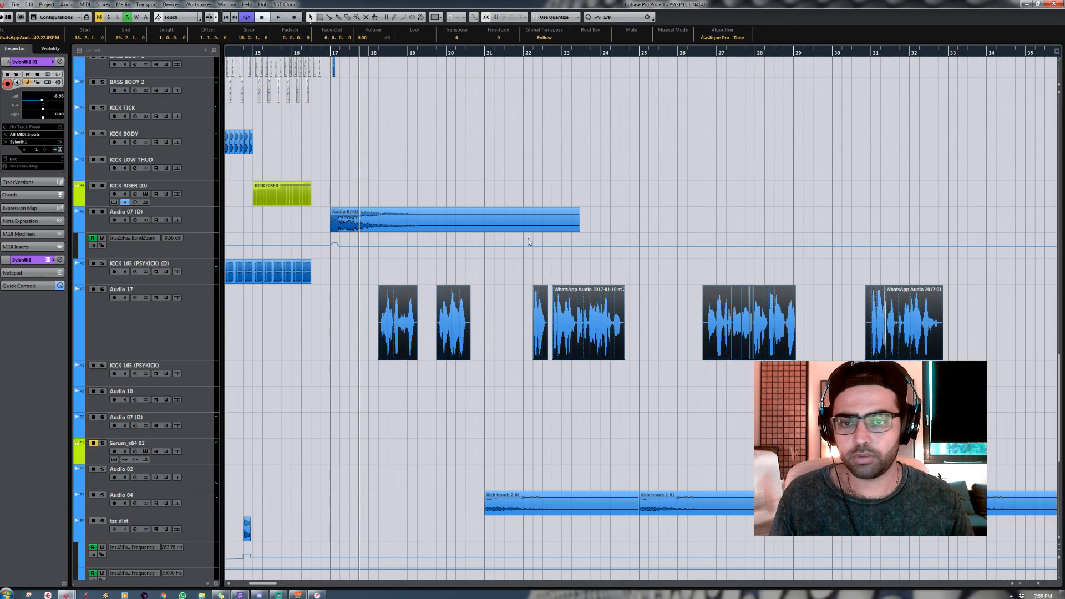
click(115, 319)
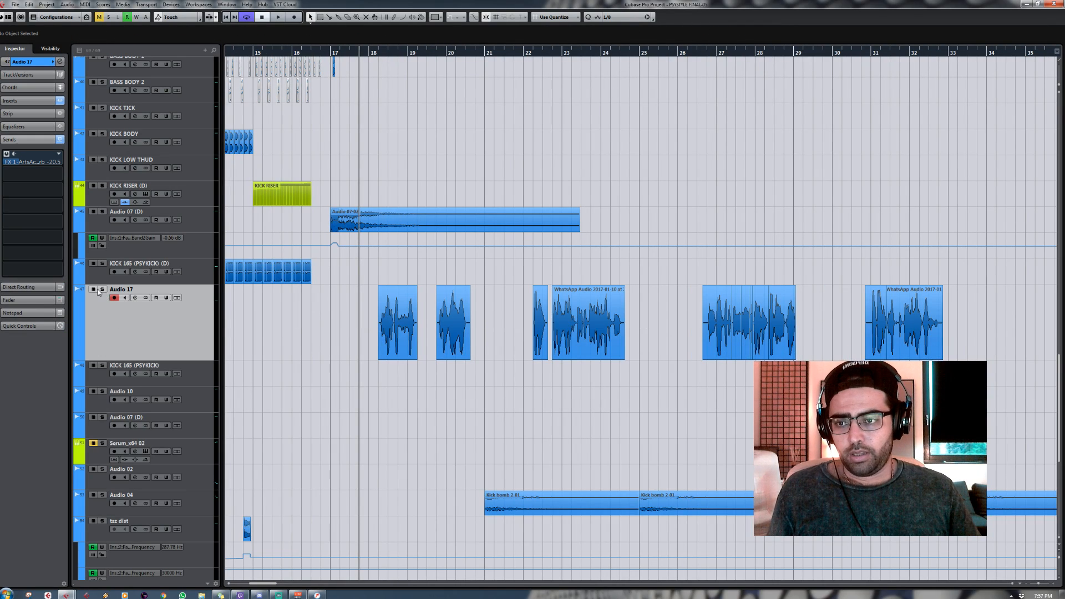
click(57, 101)
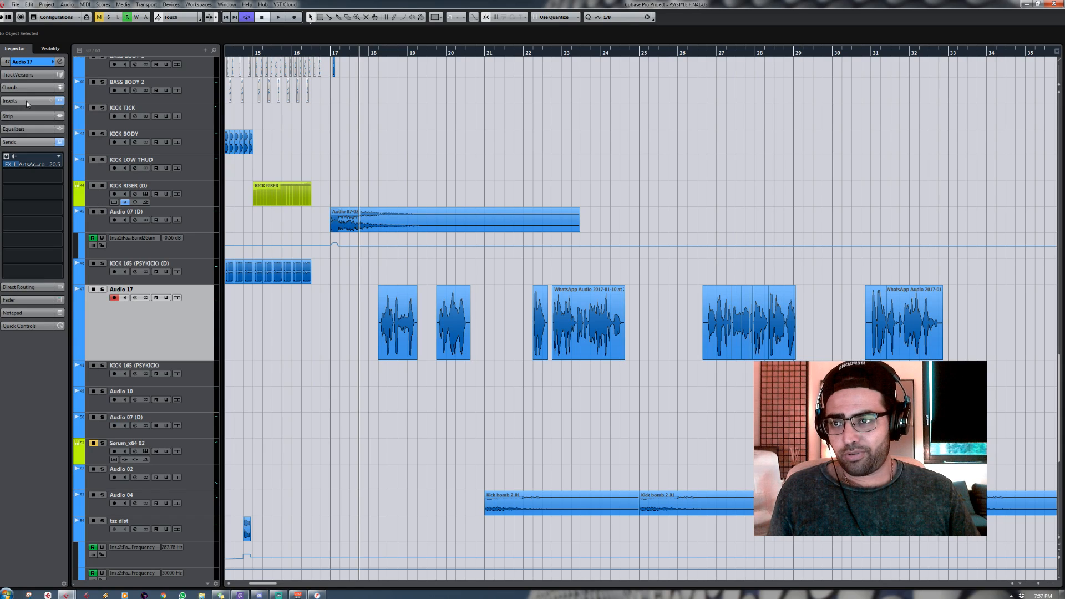
click(102, 290)
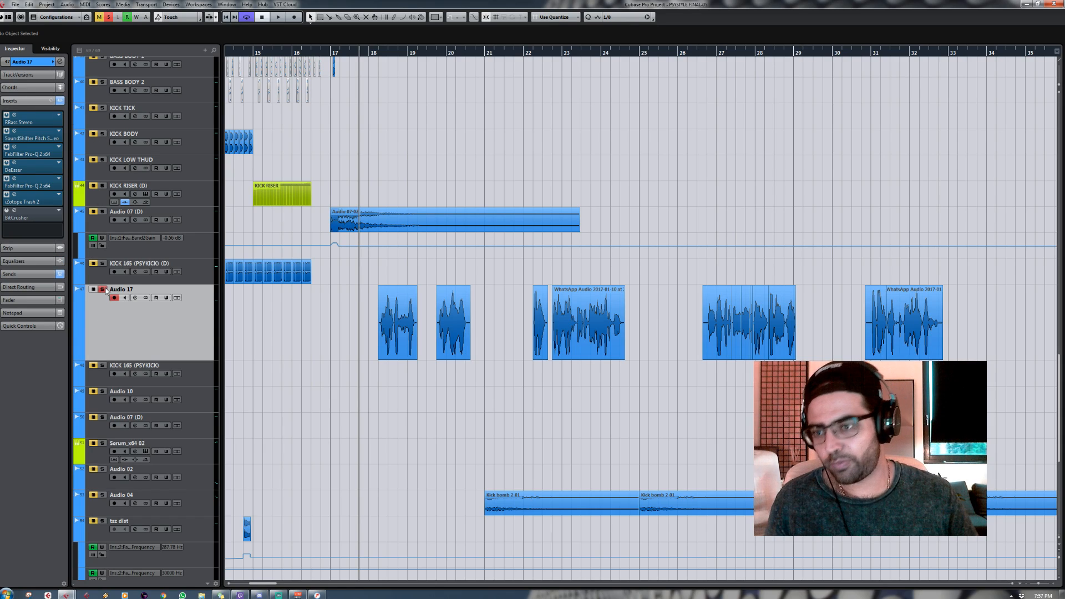
Step: Play Audio 17 from about bar 18 with its effects, then bypass its inserts and sends and replay the passage
click(371, 53)
key(space)
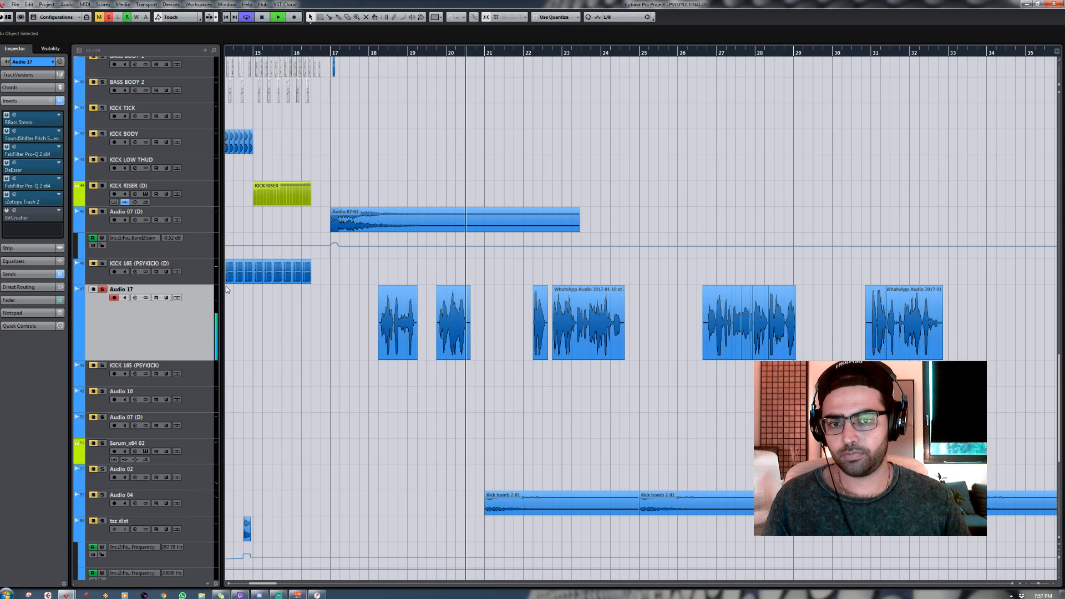
key(space)
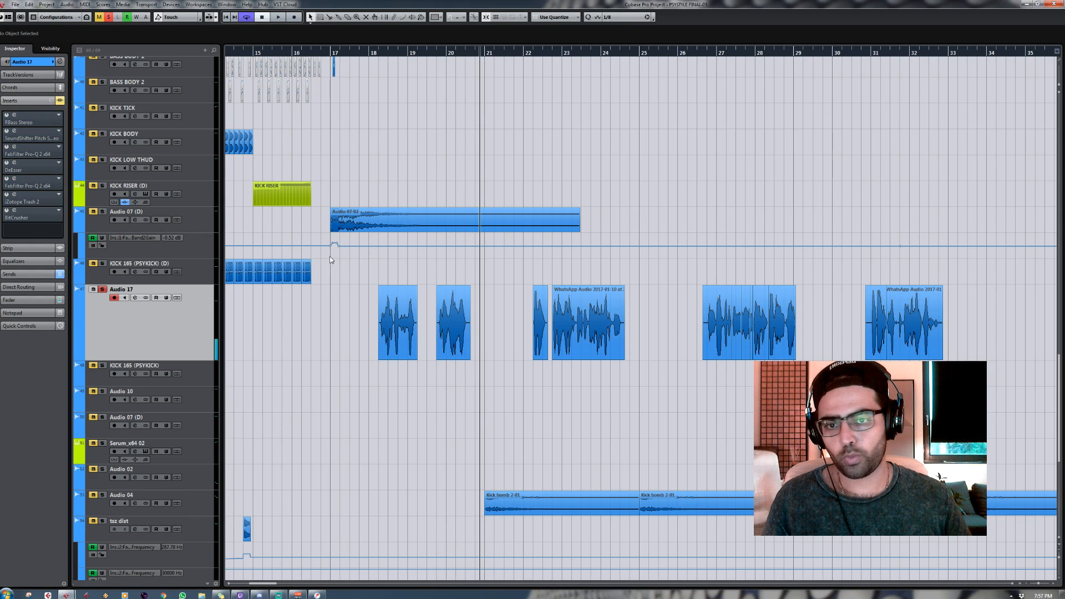
click(376, 55)
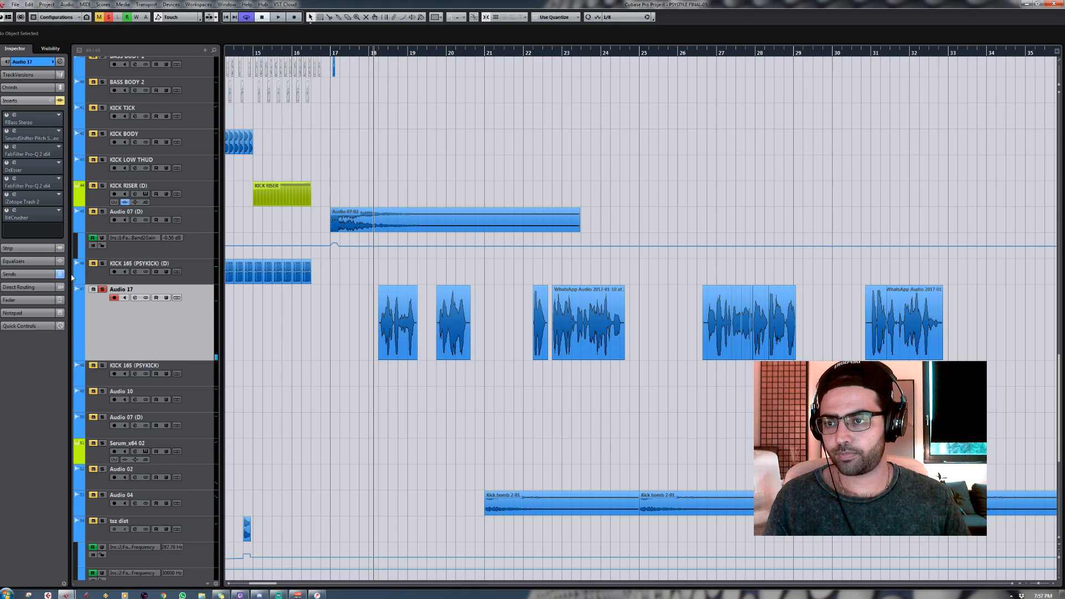
key(space)
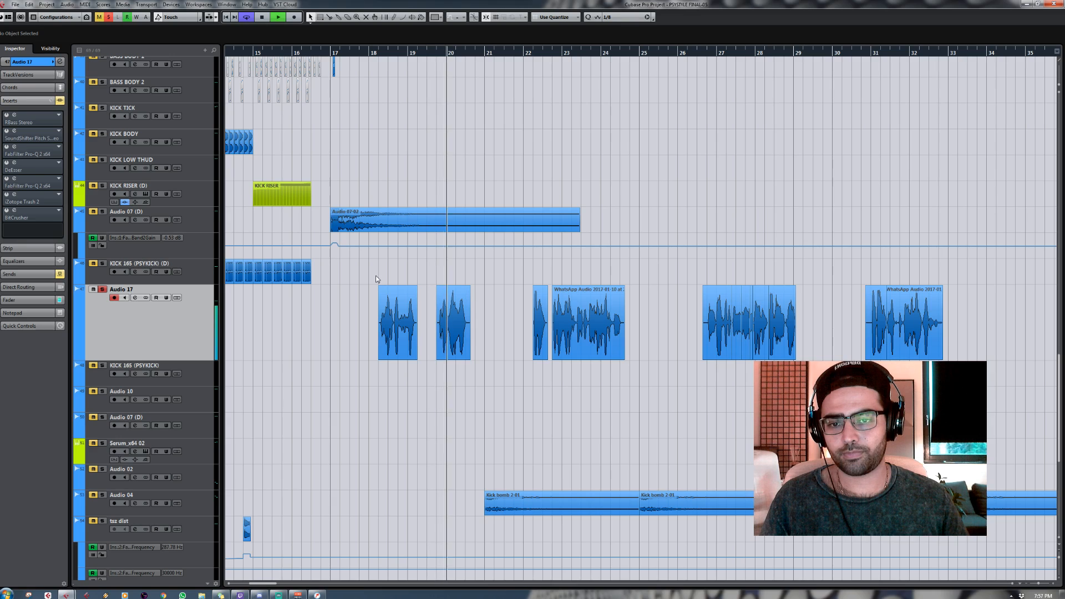
key(space)
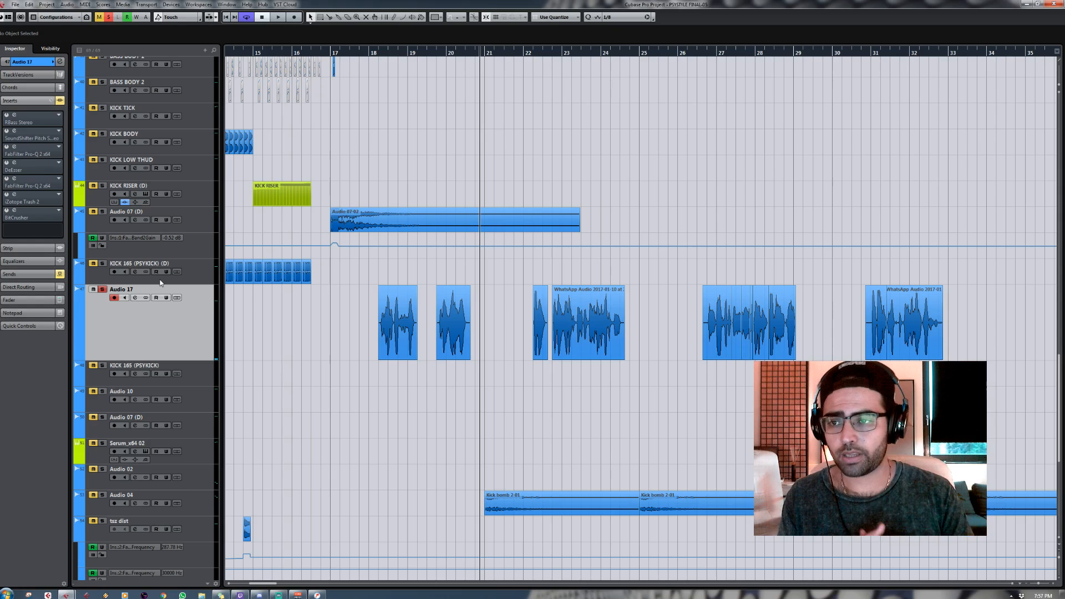
Step: Examine how the vocal clips on Audio 17 are cut and spaced around bars 22 to 24
click(614, 298)
click(555, 67)
scroll(555, 69, up, 3)
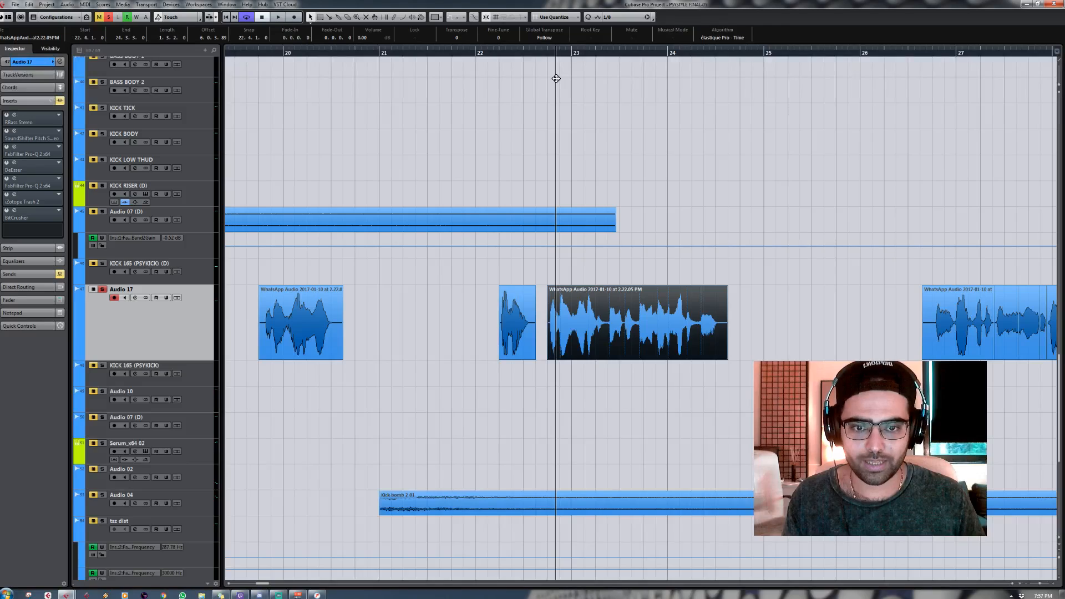
scroll(554, 72, down, 3)
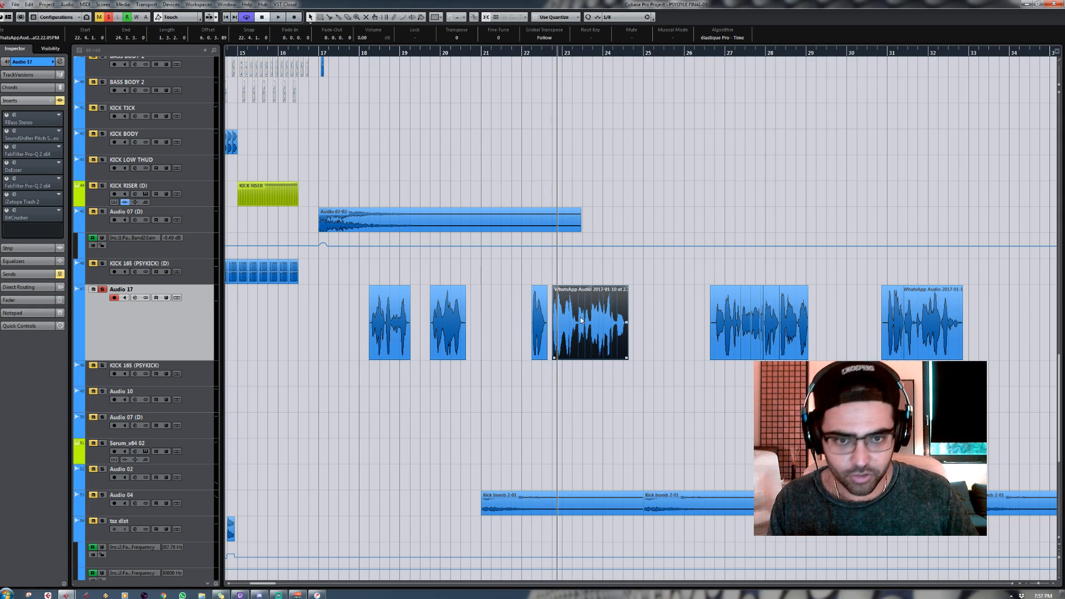
click(540, 308)
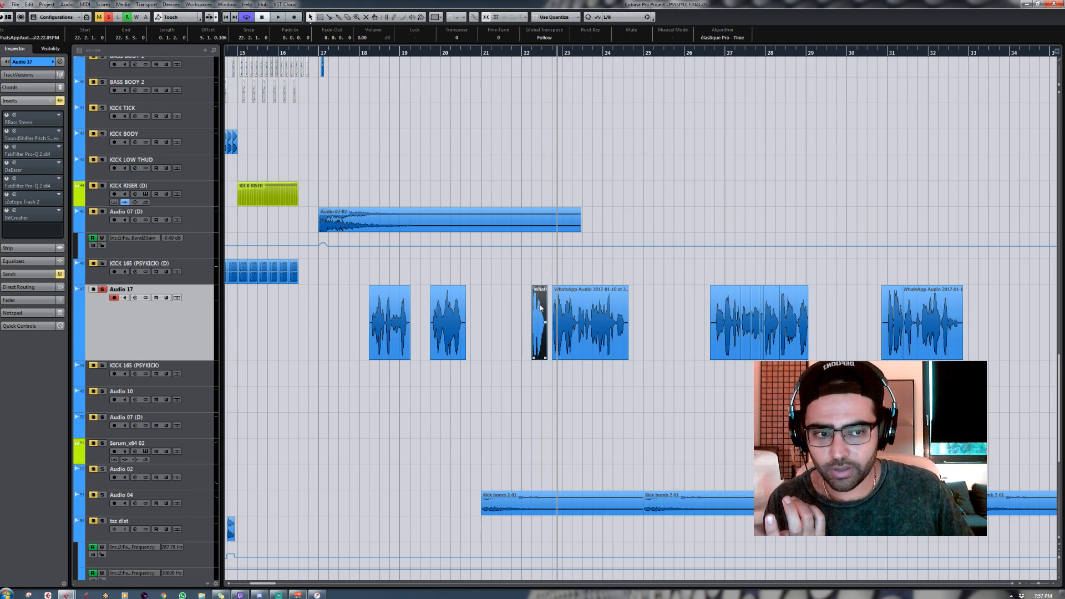
click(556, 303)
click(343, 301)
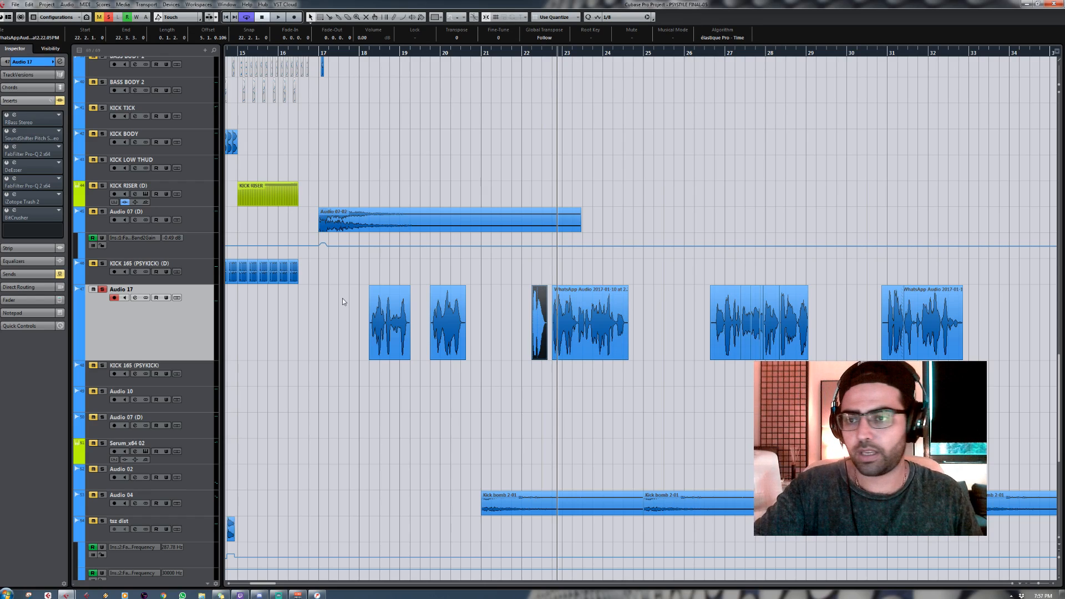
Step: Open the RBass Stereo insert on Audio 17, activate it and move its window clear of the vocal clips
click(40, 123)
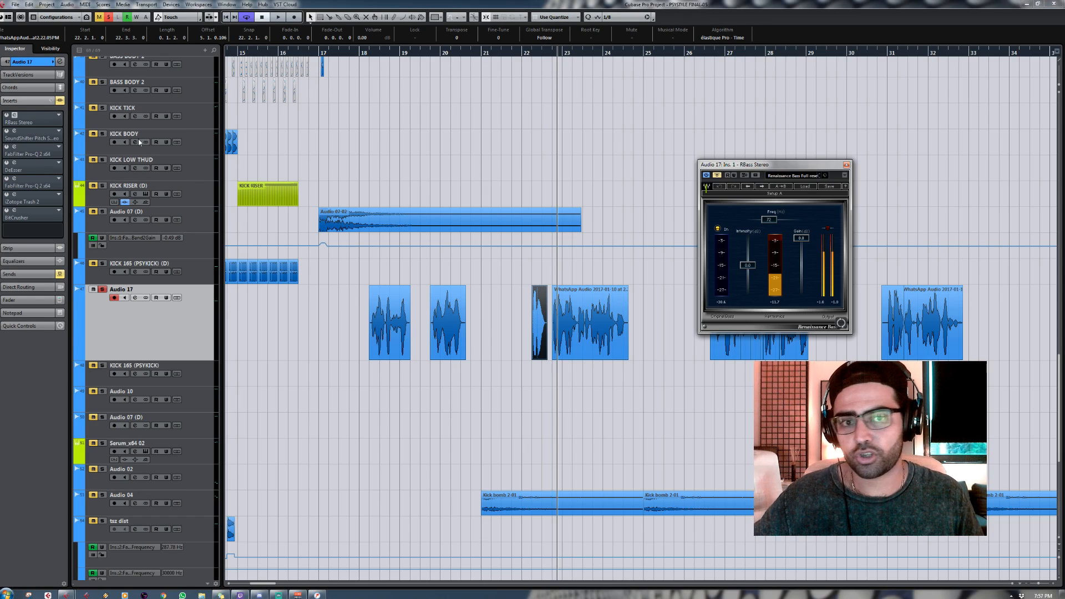
click(717, 176)
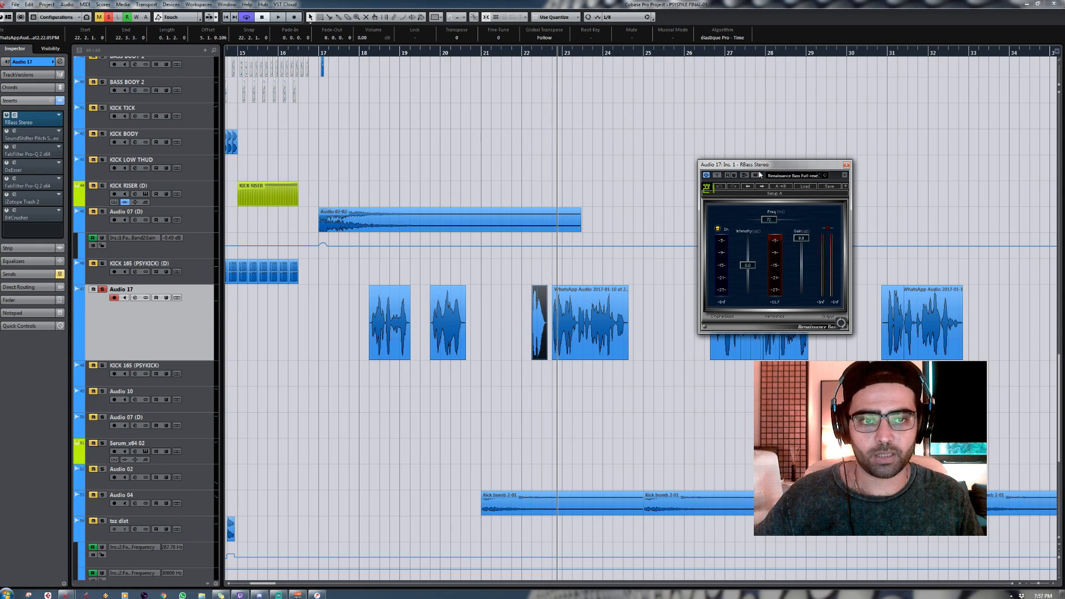
drag(761, 169, 708, 106)
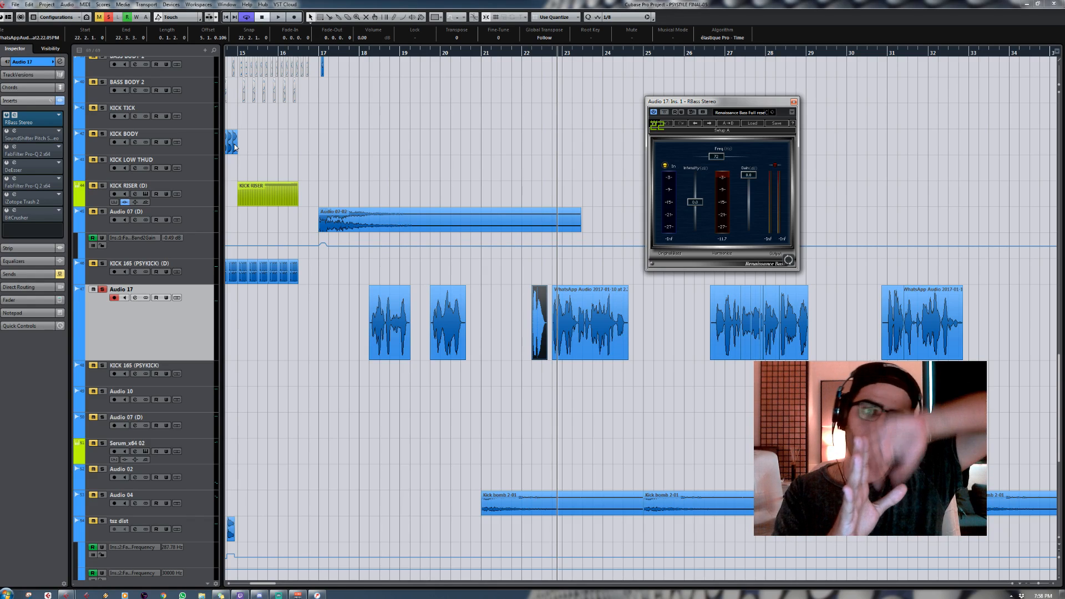
Step: Open and activate the SoundShifter Pitch Stereo insert, then compare the vocal from about bar 22 with it bypassed and active
double_click(37, 138)
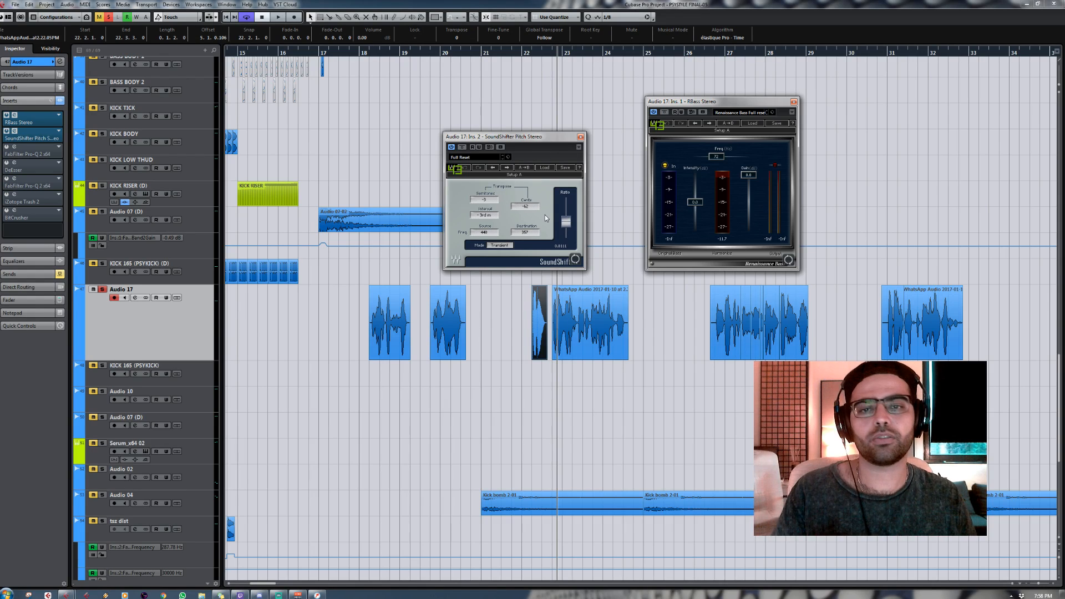
click(462, 147)
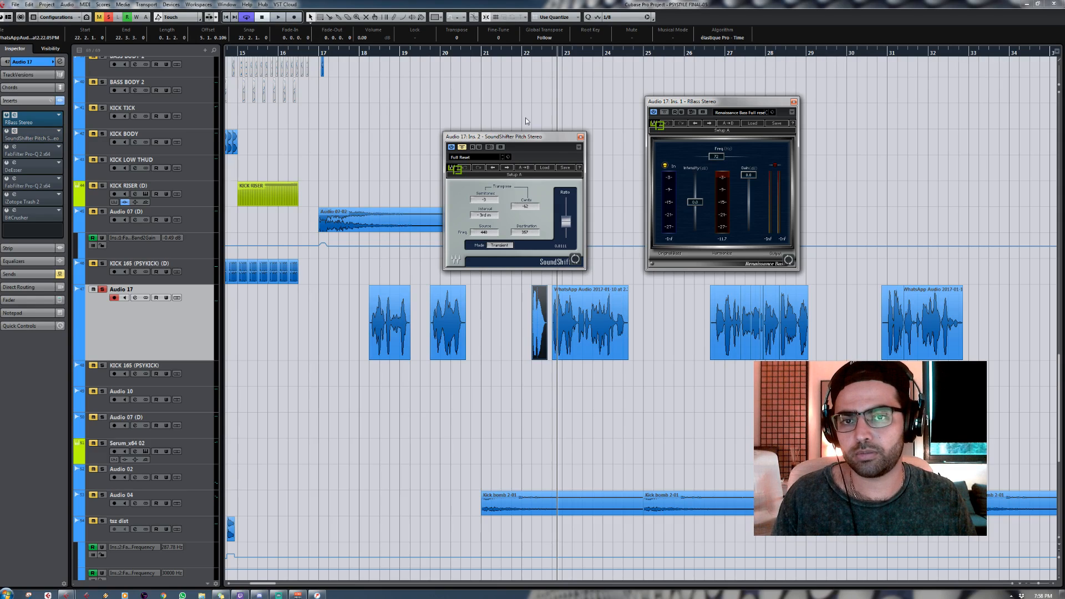
click(546, 55)
key(space)
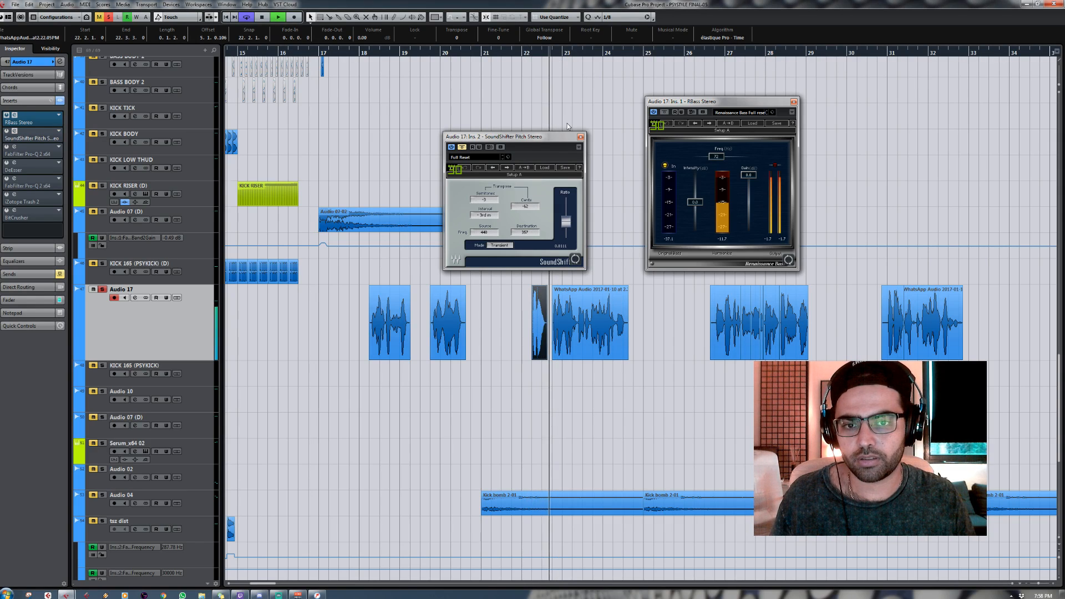
click(461, 148)
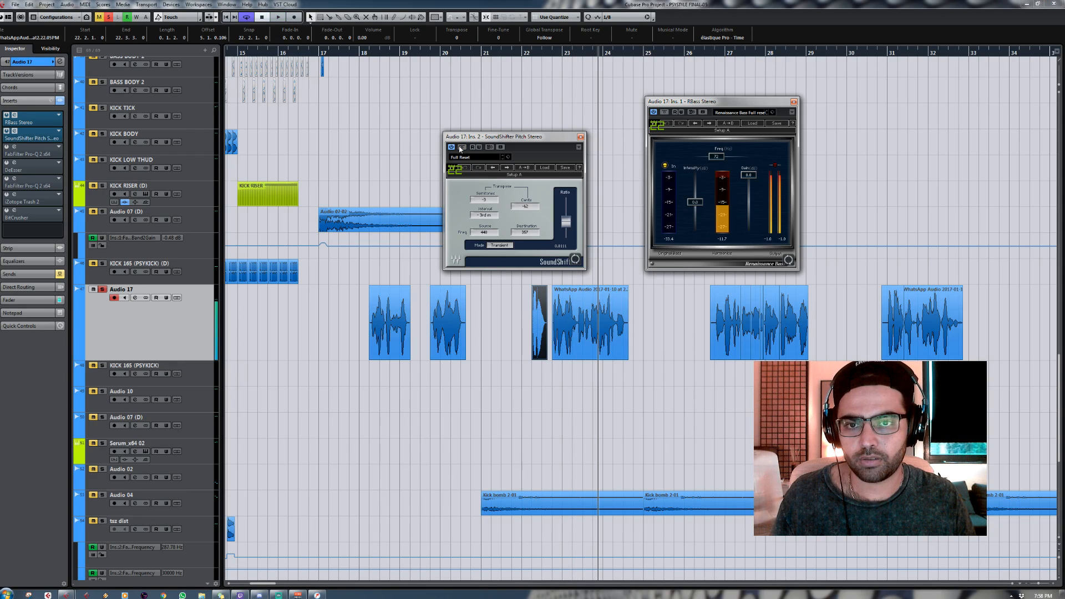
click(528, 56)
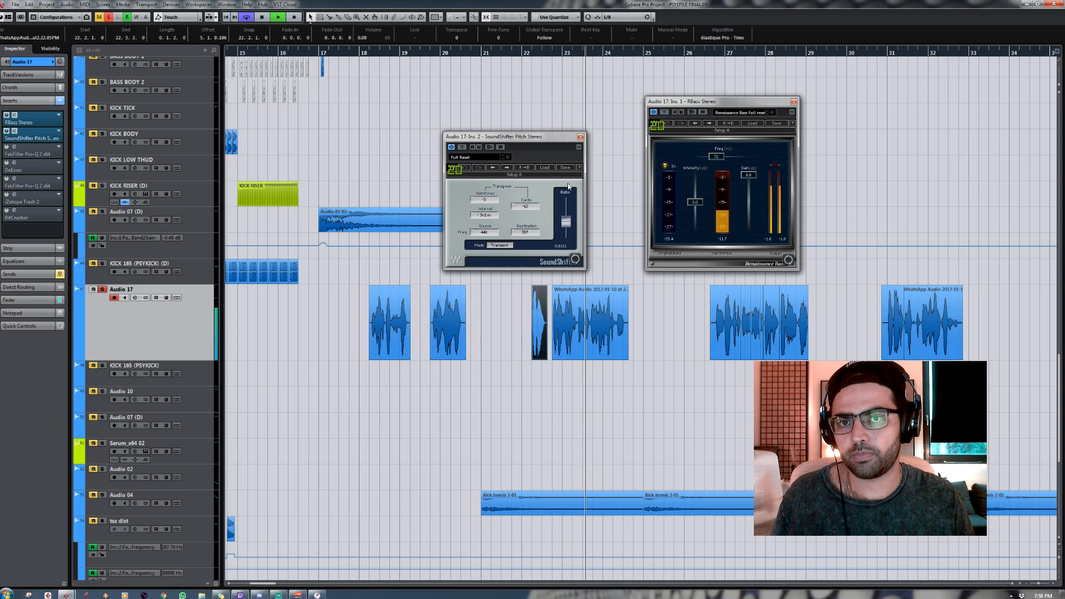
Step: Stop playback, select all vocal clips on Audio 17, and open the Pitch Shift process, closing it without processing
key(space)
drag(322, 320, 997, 336)
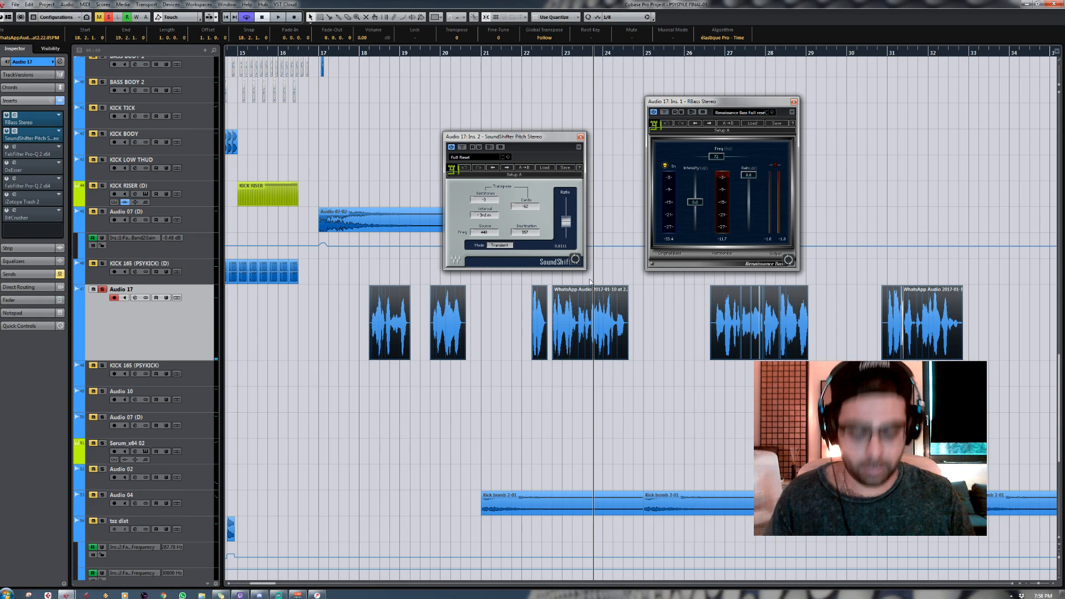
key(shift+p)
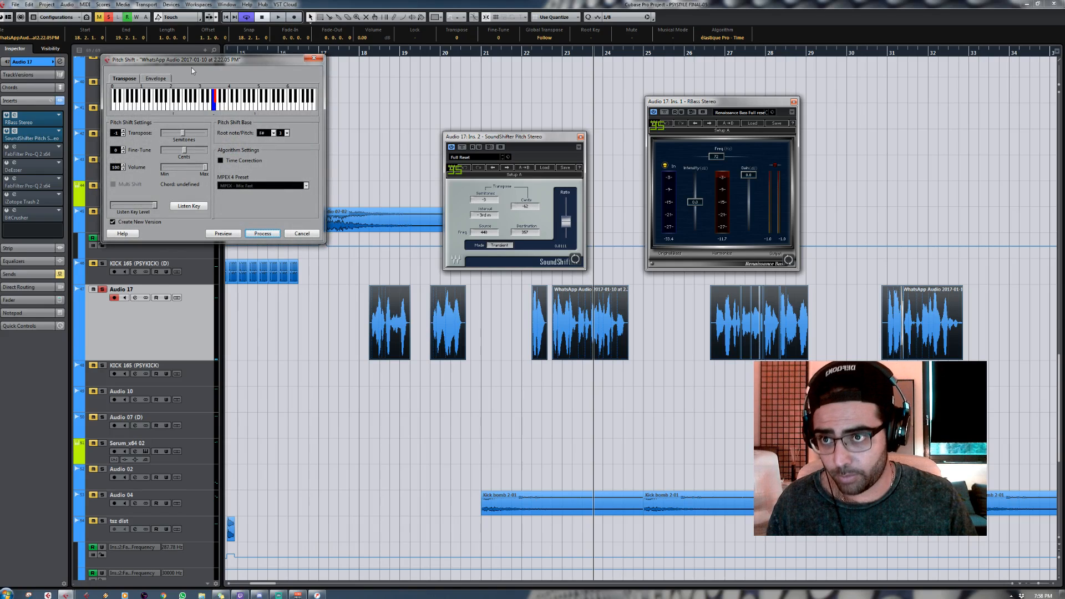
click(314, 59)
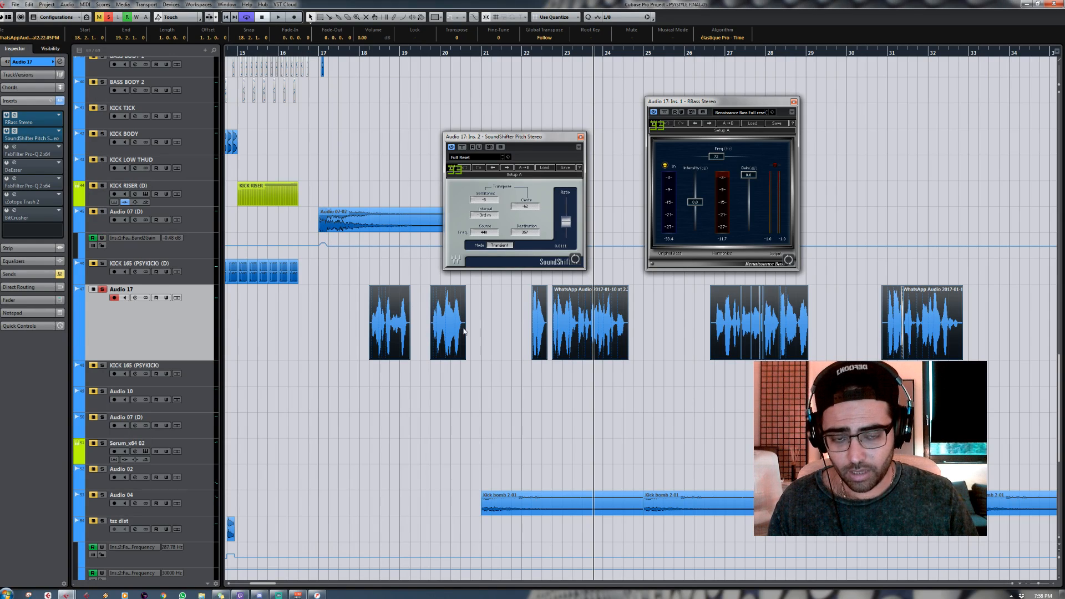
Step: Locate Pitch Shift among the audio processes available for the short vocal clip near bar 22 on Audio 17
right_click(531, 304)
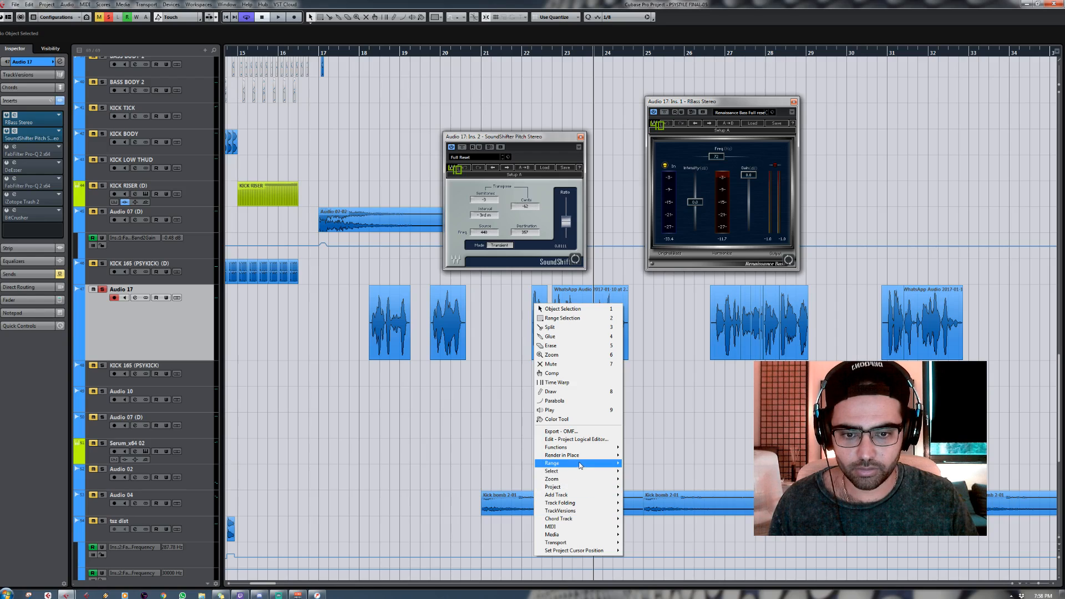
mouse_move(586, 497)
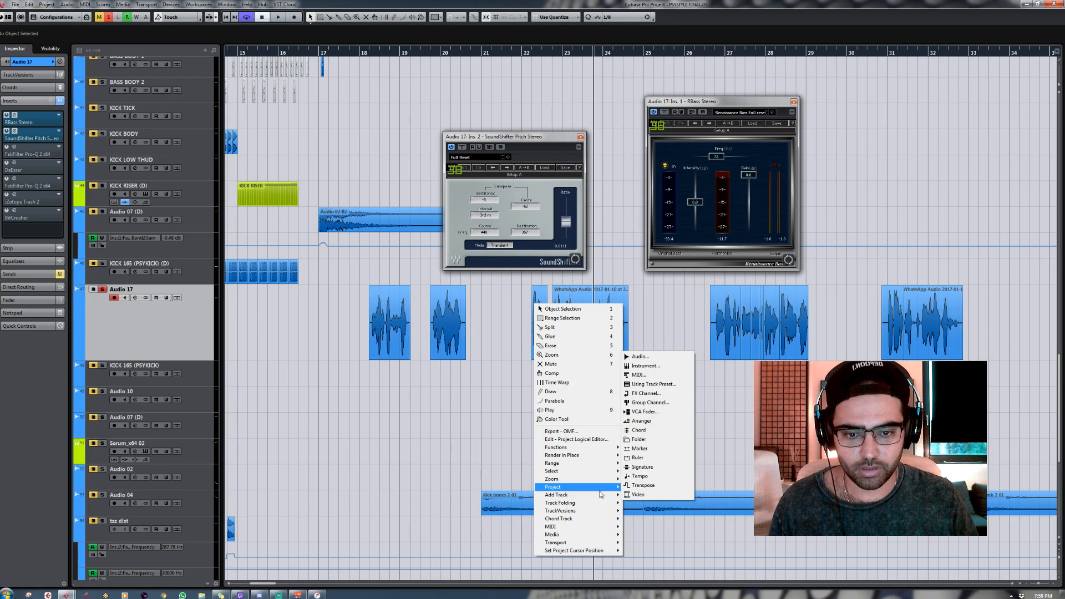
click(536, 310)
right_click(536, 309)
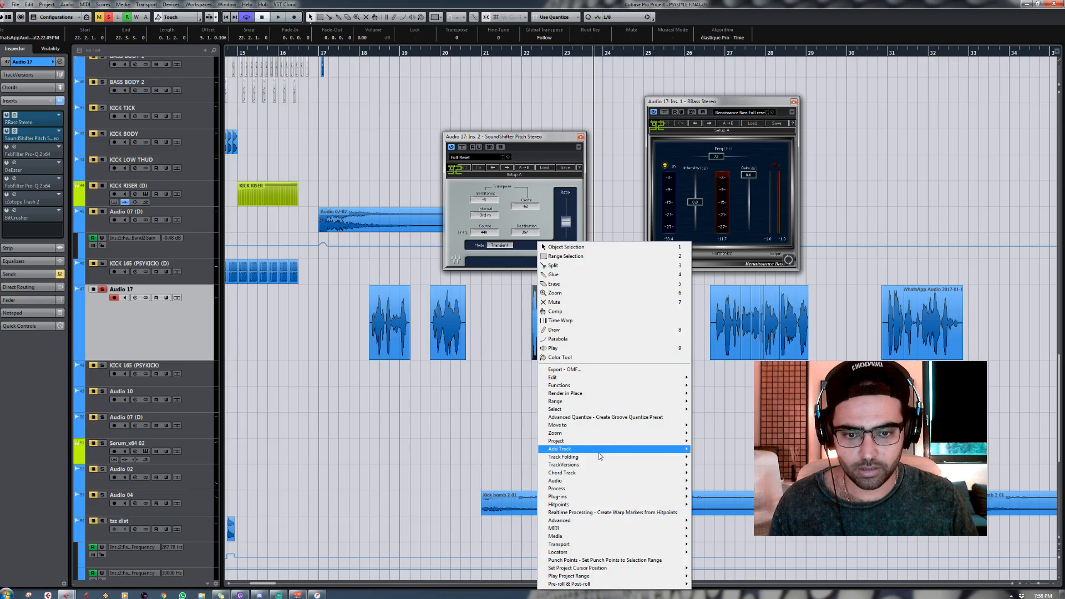
mouse_move(599, 491)
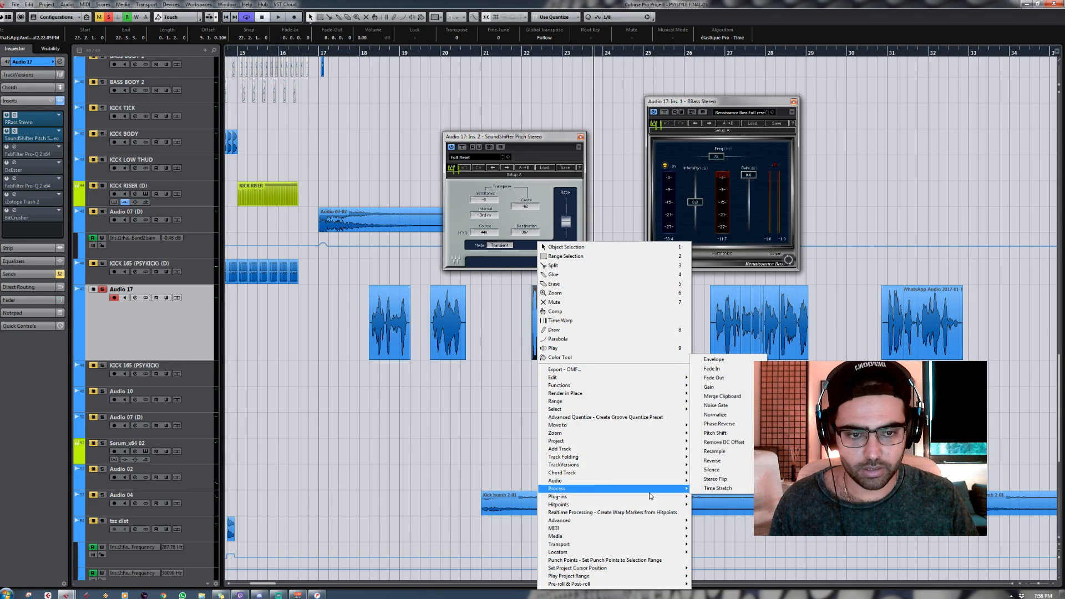
click(726, 437)
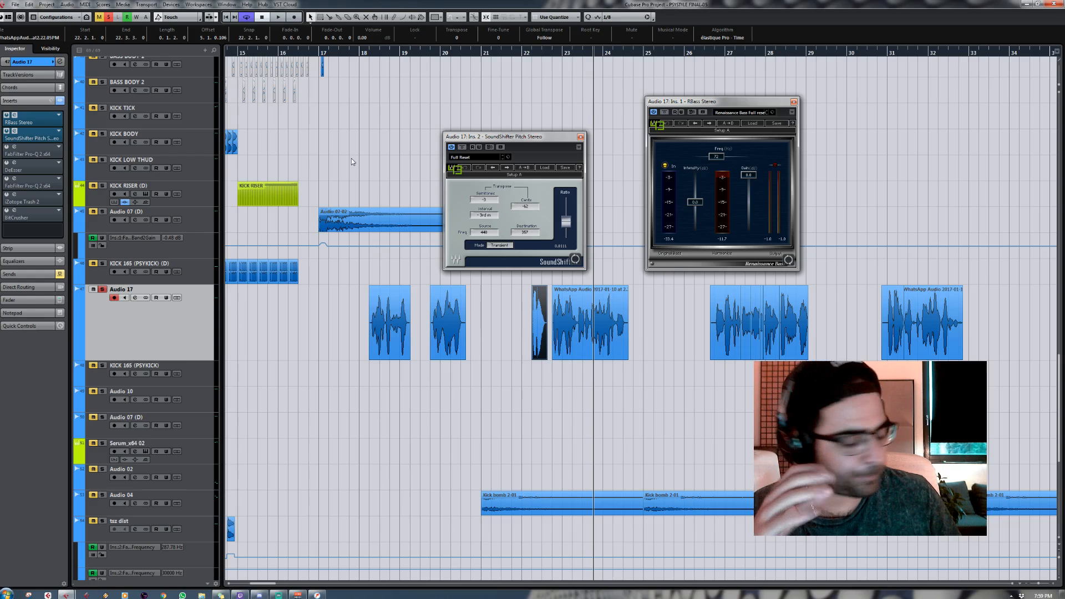
Step: Open the first FabFilter Pro-Q 2 insert on Audio 17, play the vocal from about bar 22 with it bypassed, then active
double_click(44, 154)
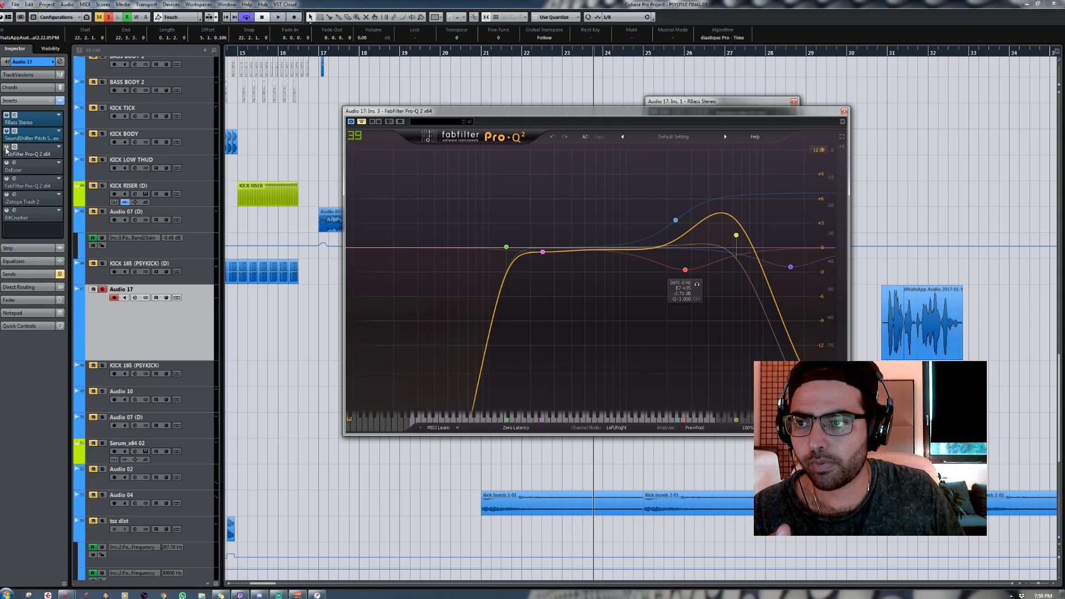
key(ctrl+w)
click(549, 52)
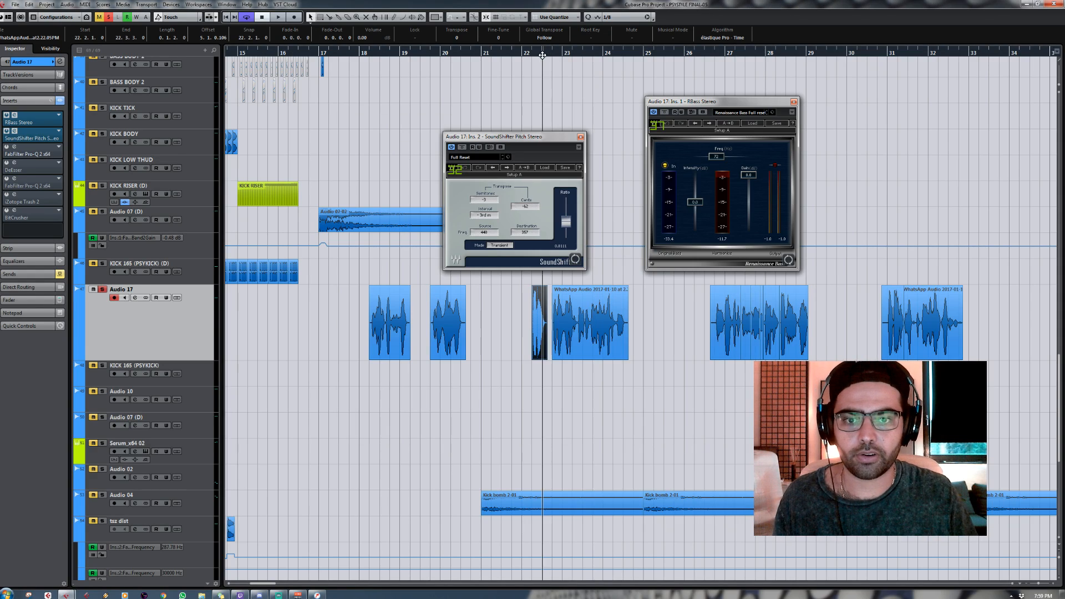
key(space)
click(33, 154)
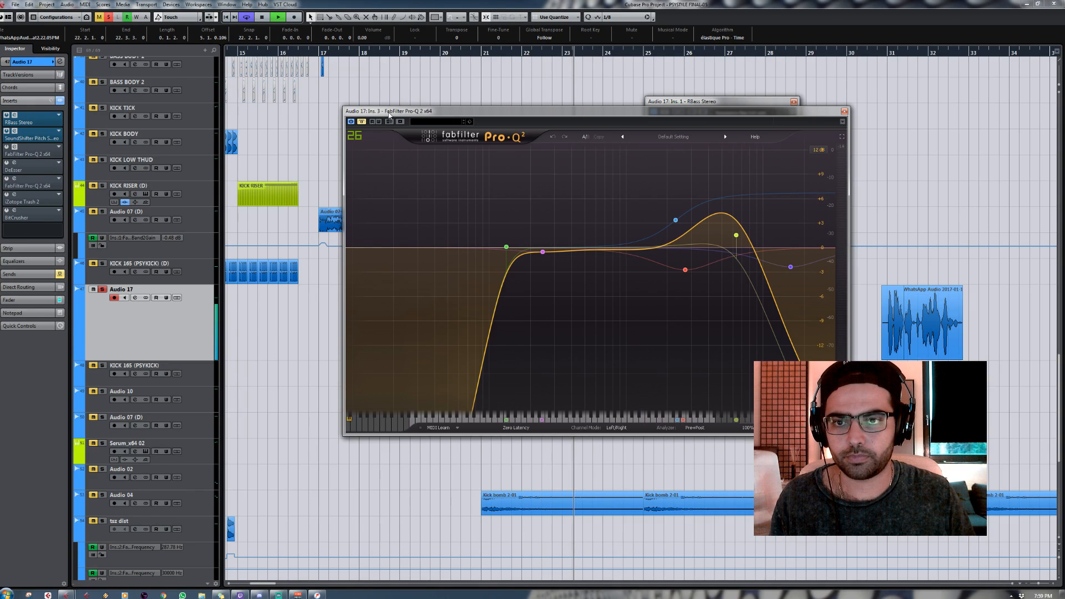
click(568, 52)
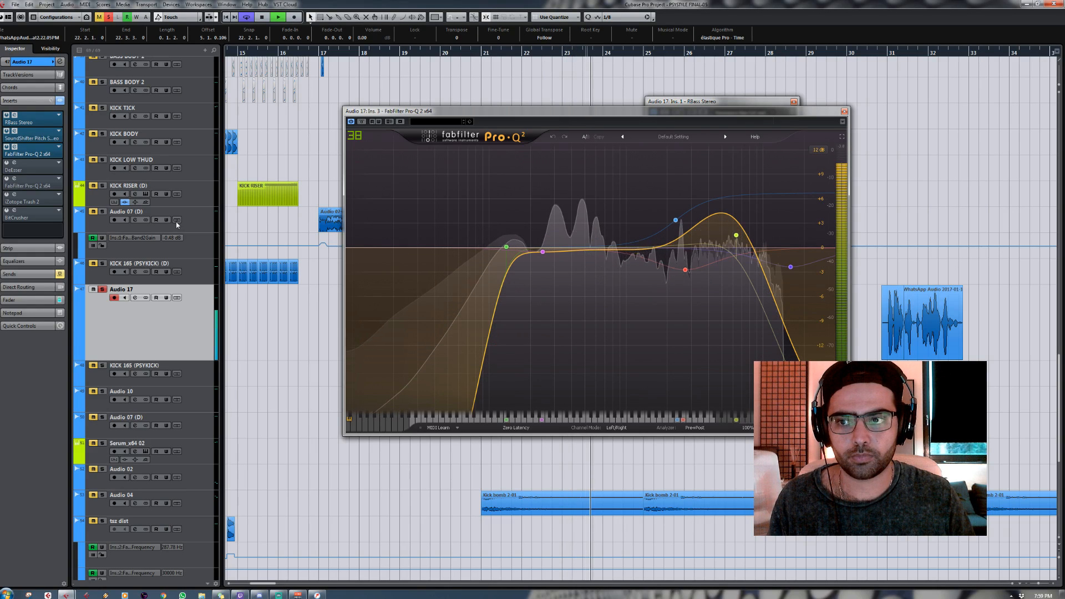
key(space)
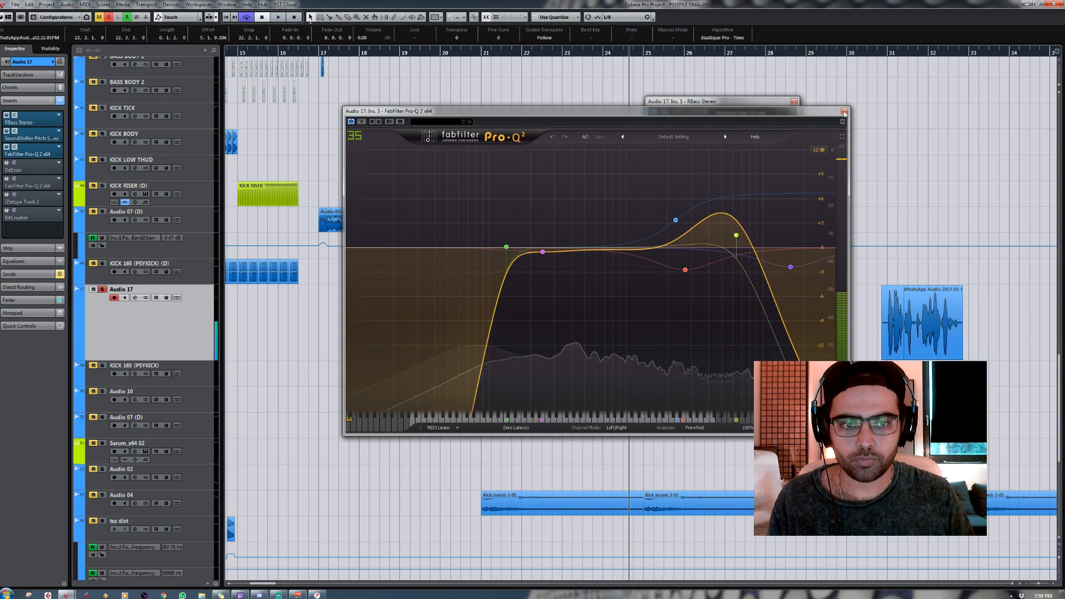
Step: Examine the high-frequency bands of the first FabFilter Pro-Q 2 curve, then close its window
mouse_move(790, 268)
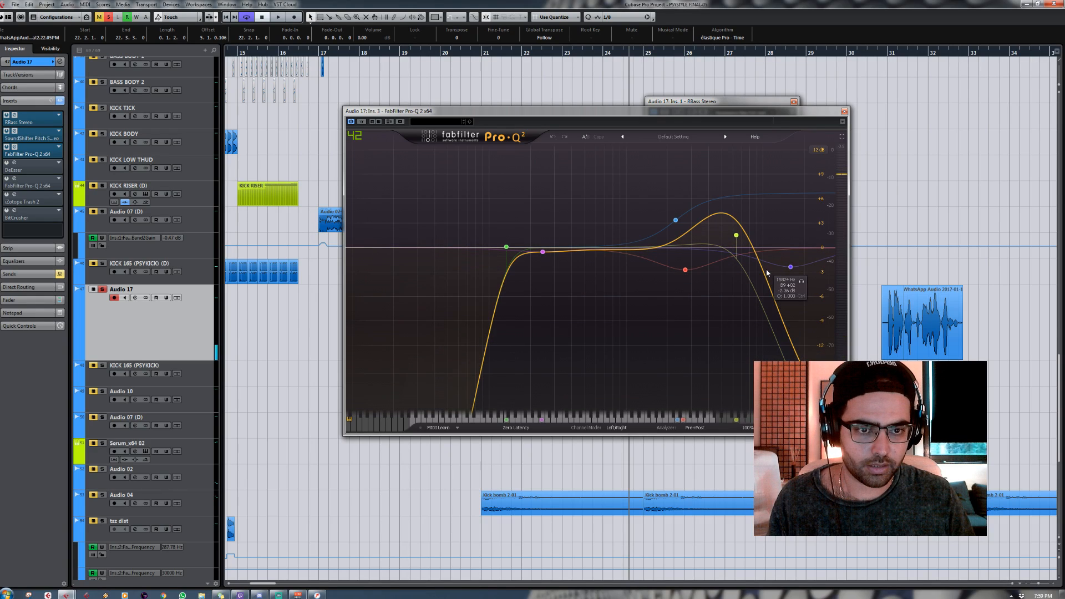
mouse_move(764, 221)
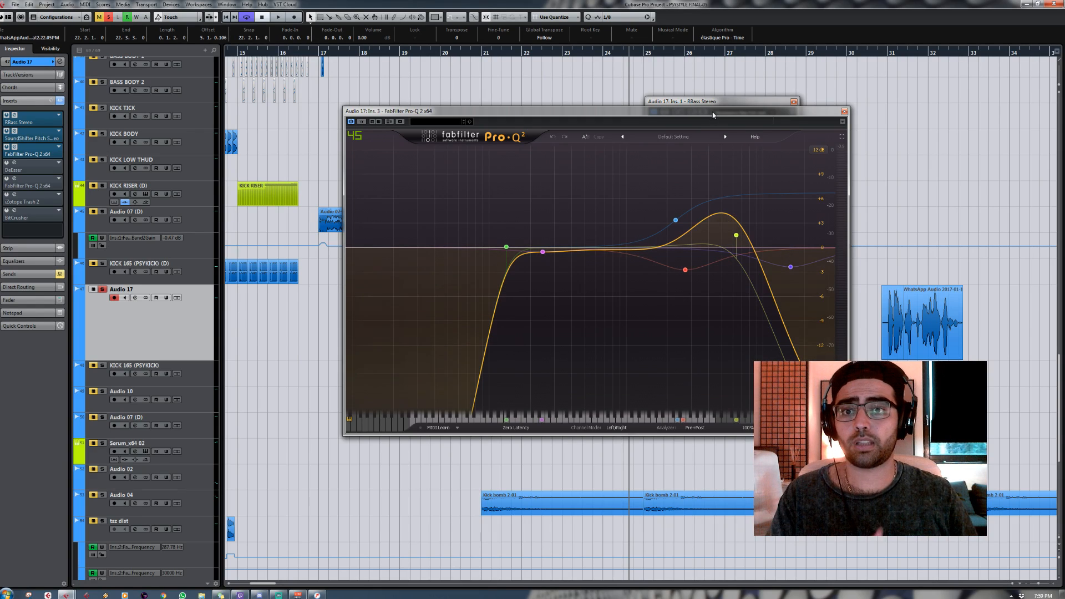
drag(713, 115, 658, 125)
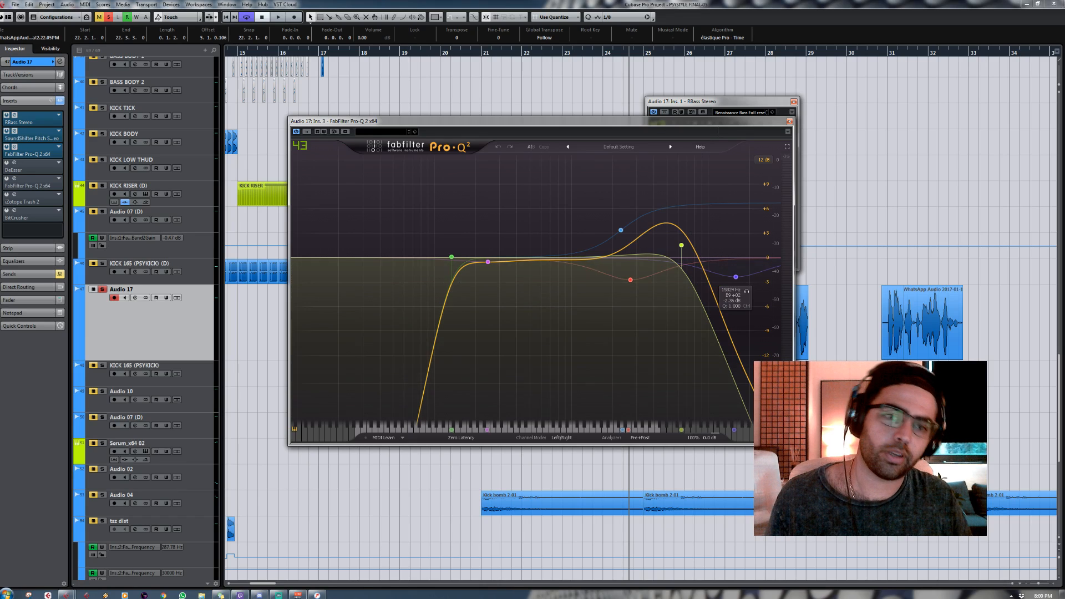
click(790, 122)
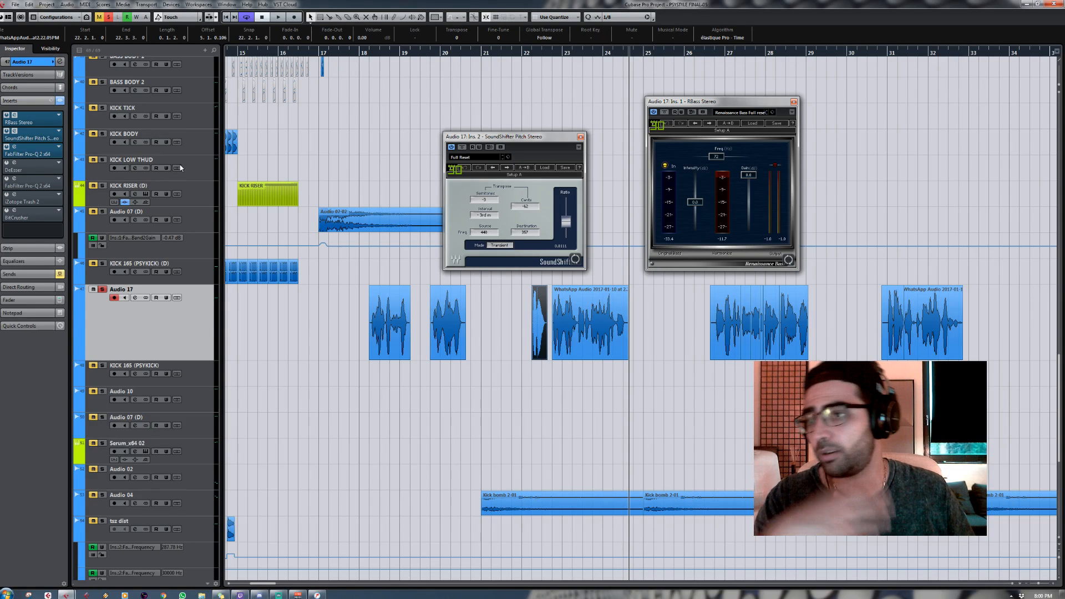
Step: Close the SoundShifter Pitch and RBass windows, then open and activate the DeEsser insert on Audio 17
click(581, 137)
click(794, 102)
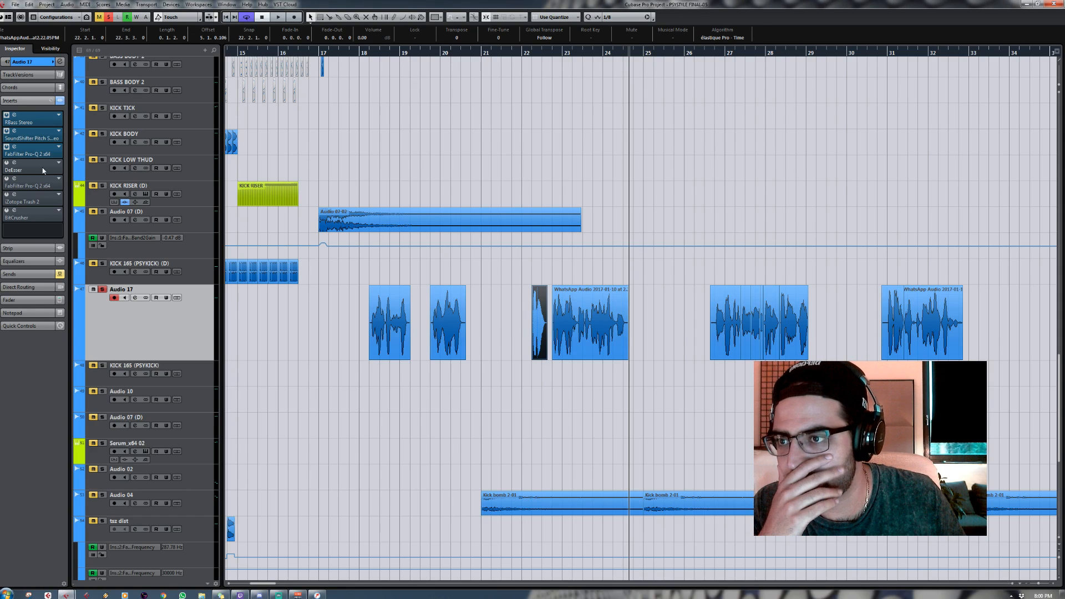
click(14, 162)
click(488, 84)
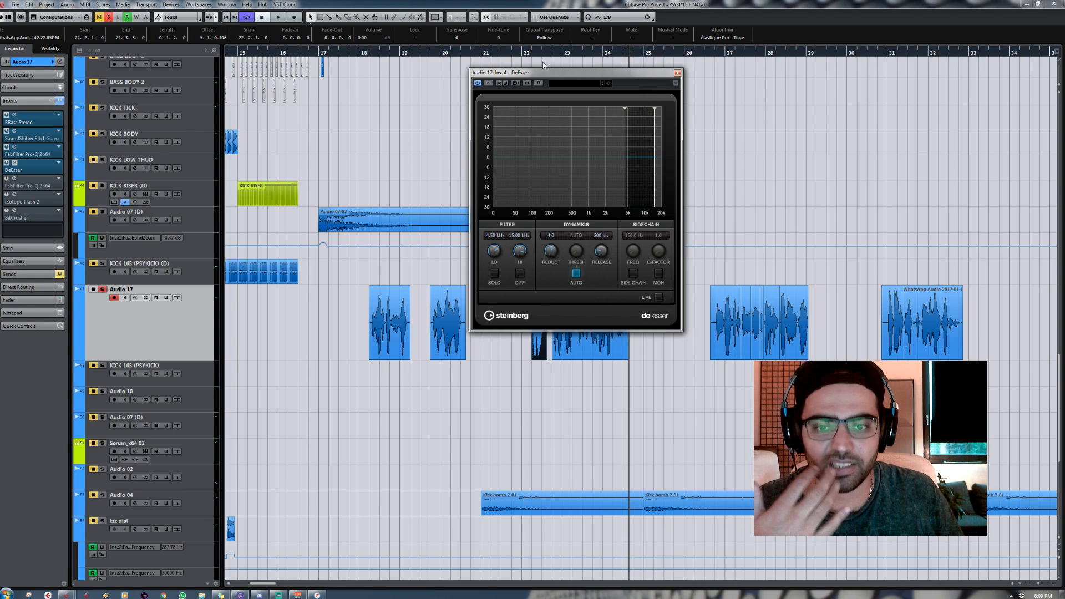
Step: Open the second FabFilter Pro-Q 2 insert clear of the DeEsser window, compare the vocal with it bypassed and active, and close it
click(14, 178)
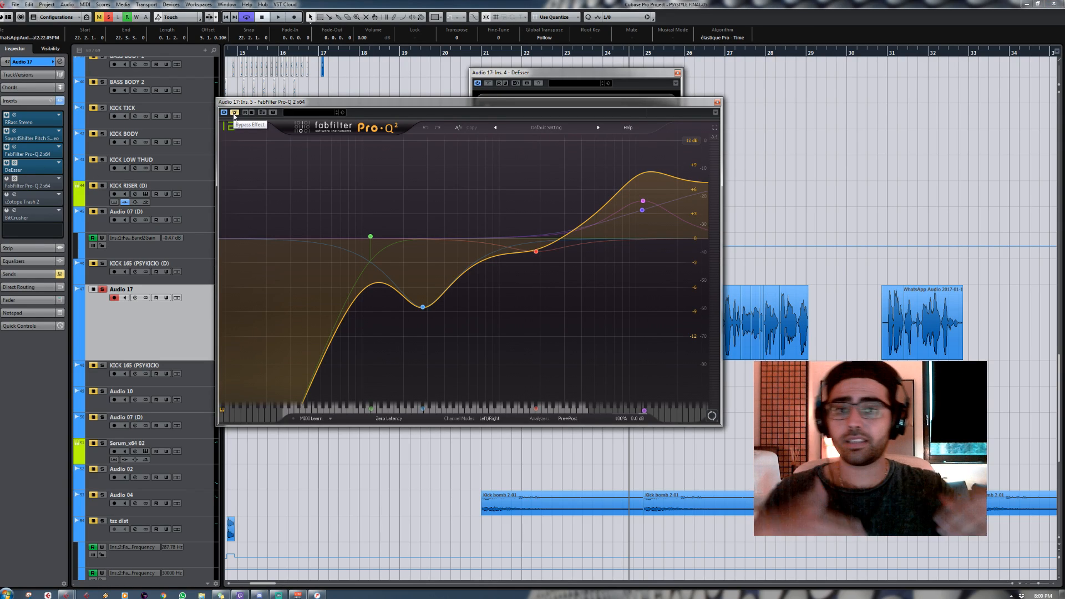
key(space)
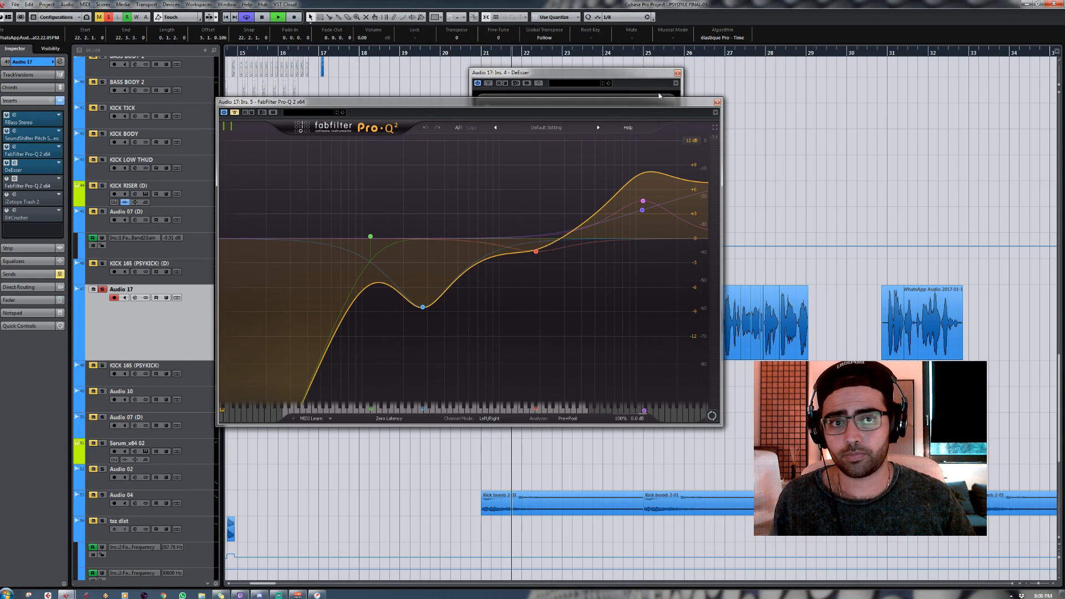
drag(659, 73, 893, 74)
drag(645, 104, 513, 82)
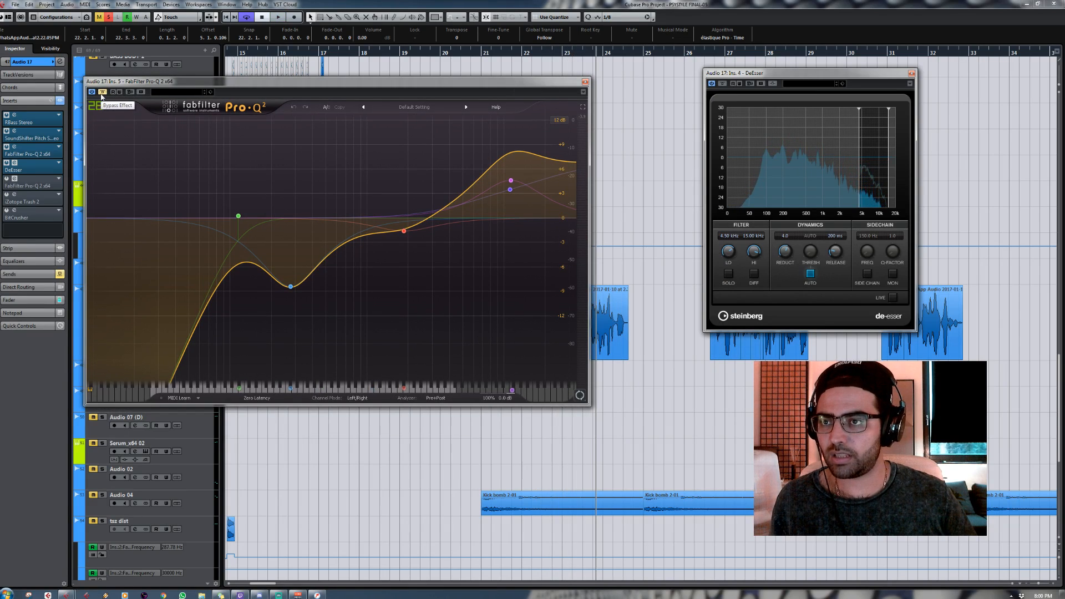
key(space)
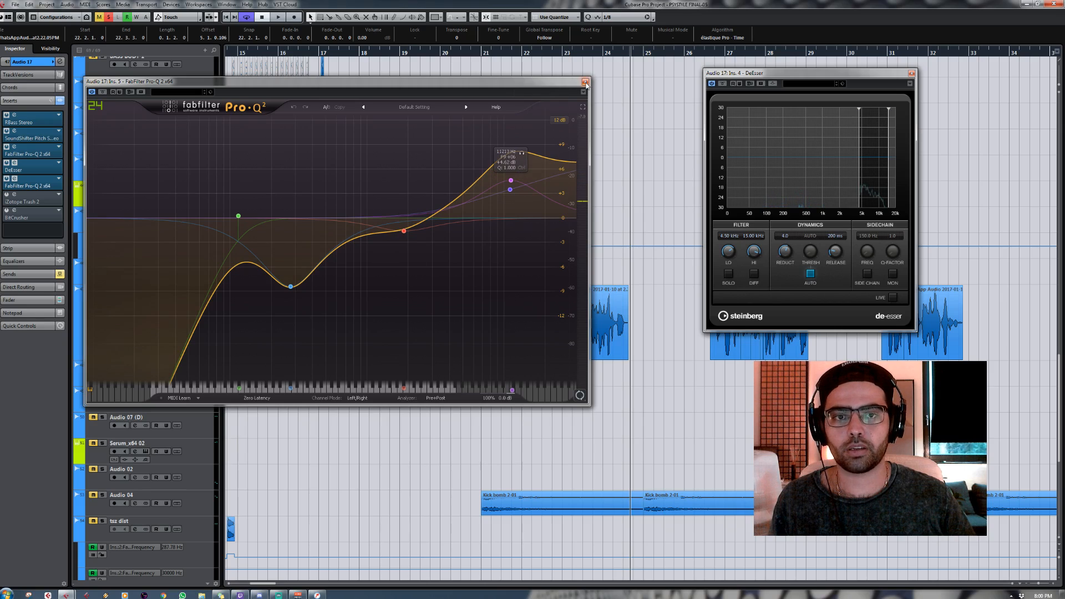
click(585, 82)
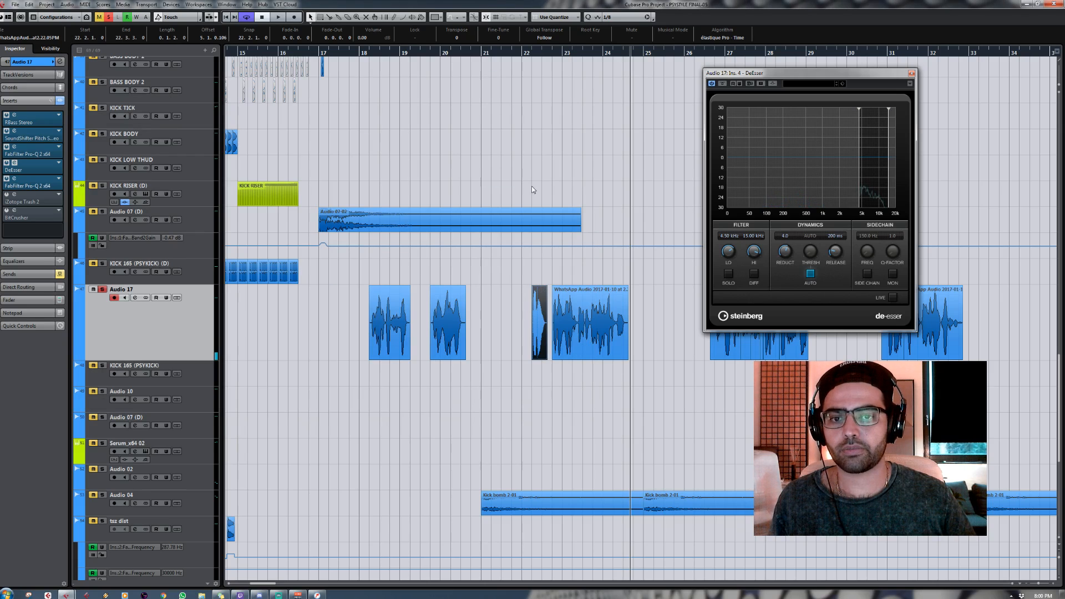
Step: Open and activate the iZotope Trash 2 insert, play the vocal from about bar 22, and close its window
click(33, 205)
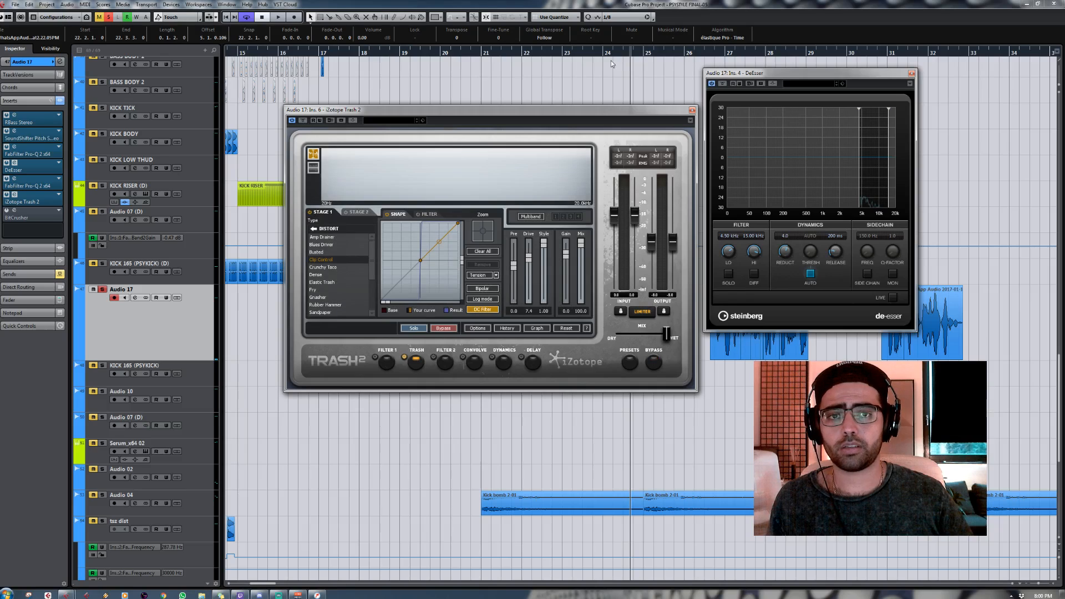
click(553, 63)
key(space)
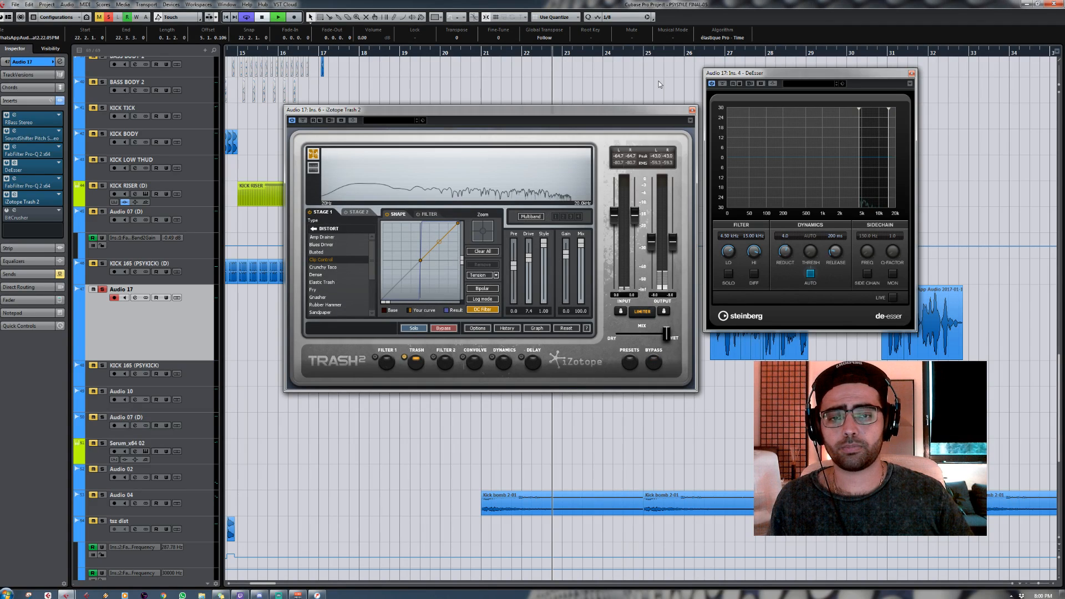
click(692, 111)
Step: Reopen the second FabFilter Pro-Q 2 to inspect its low-mid cut band, then close it
click(15, 178)
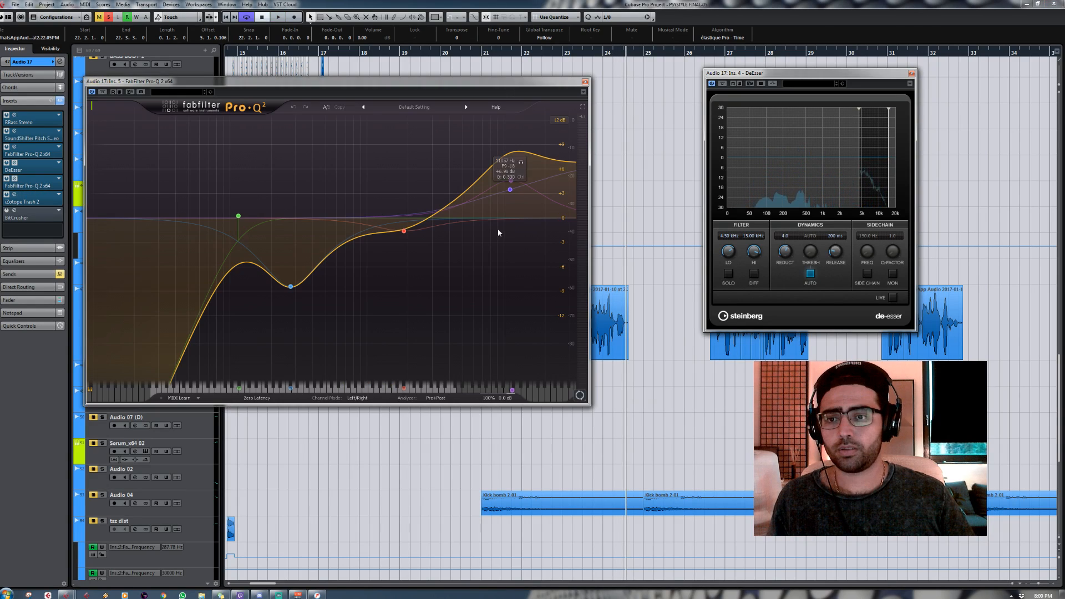
click(291, 286)
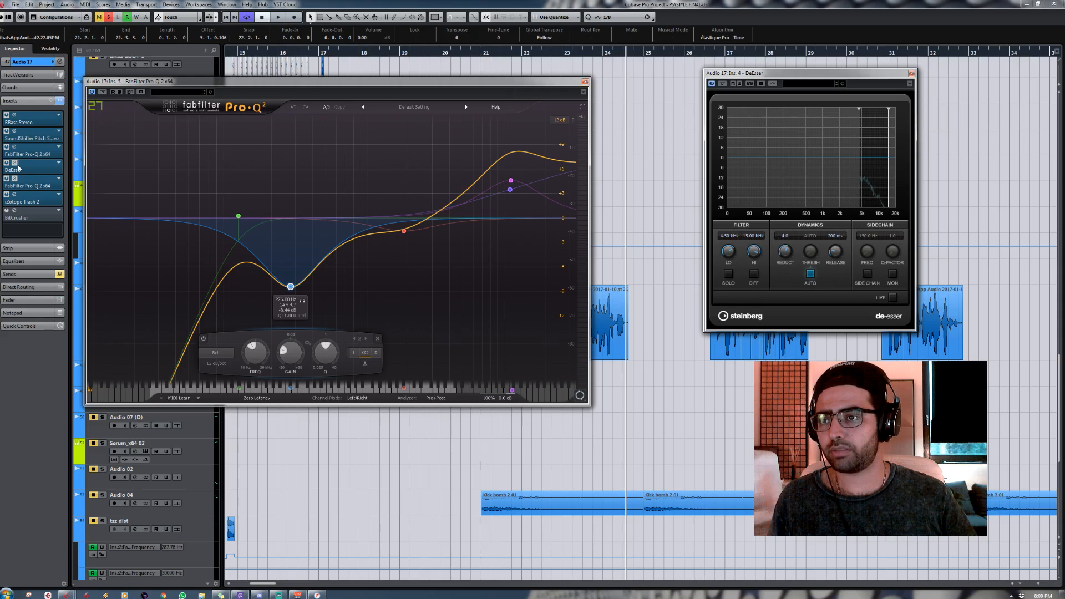
click(586, 82)
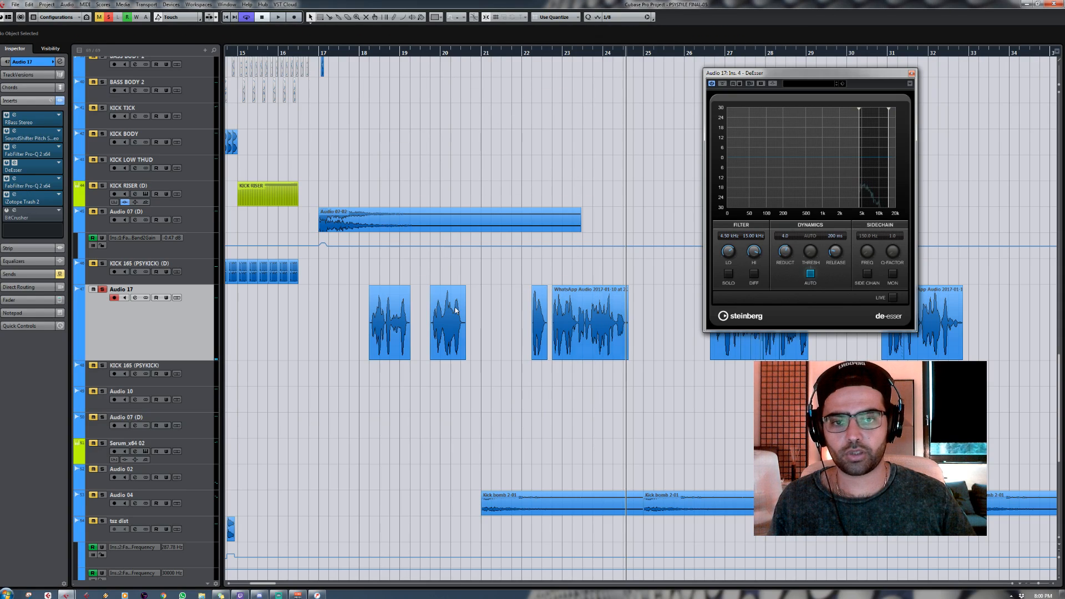
Step: View the BitCrusher insert on Audio 17 while leaving it inactive, then close its window and the DeEsser window
click(38, 215)
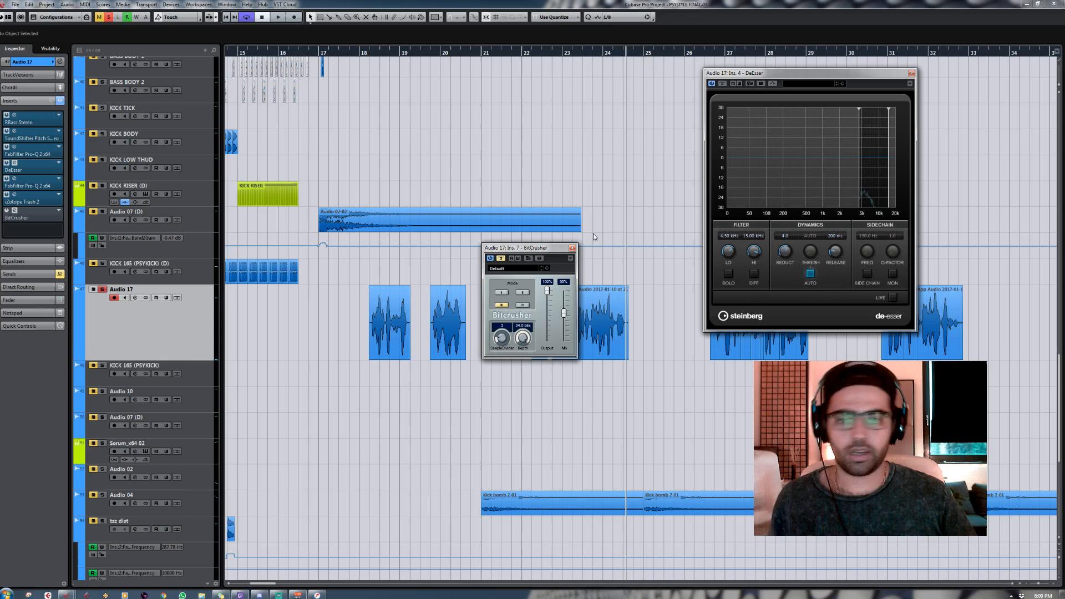
click(577, 243)
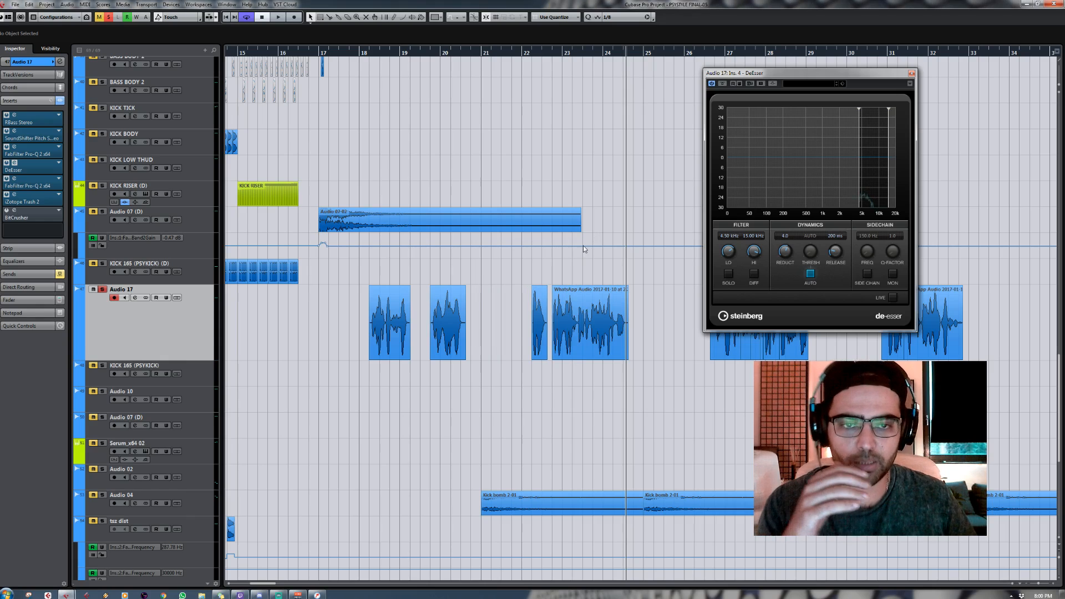
click(912, 73)
Step: Play the processed vocal from bar 18 and show Audio 17's sends during playback, then stop
click(359, 50)
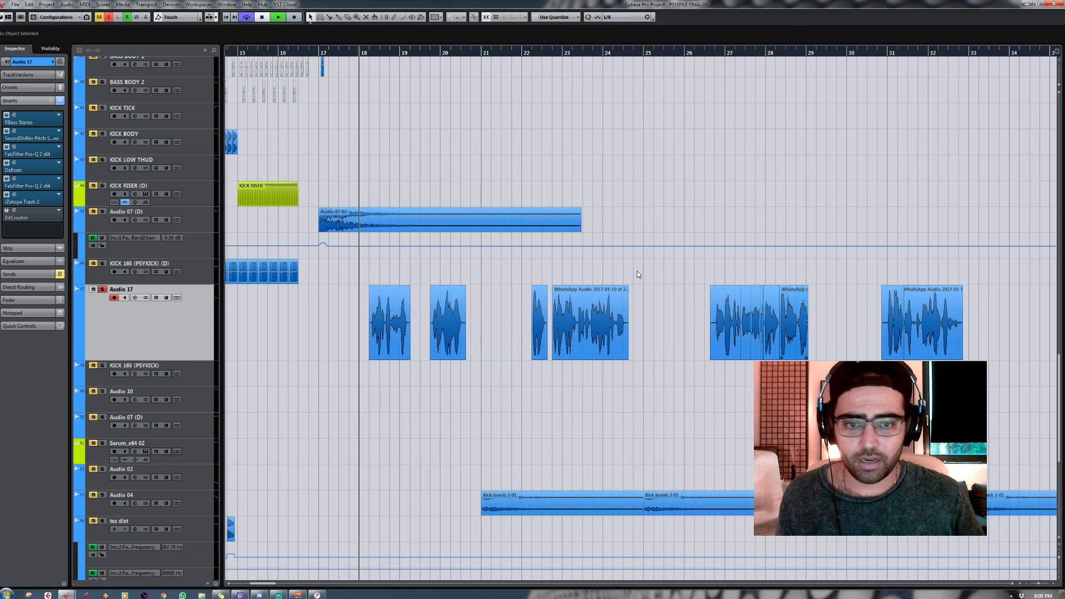
key(space)
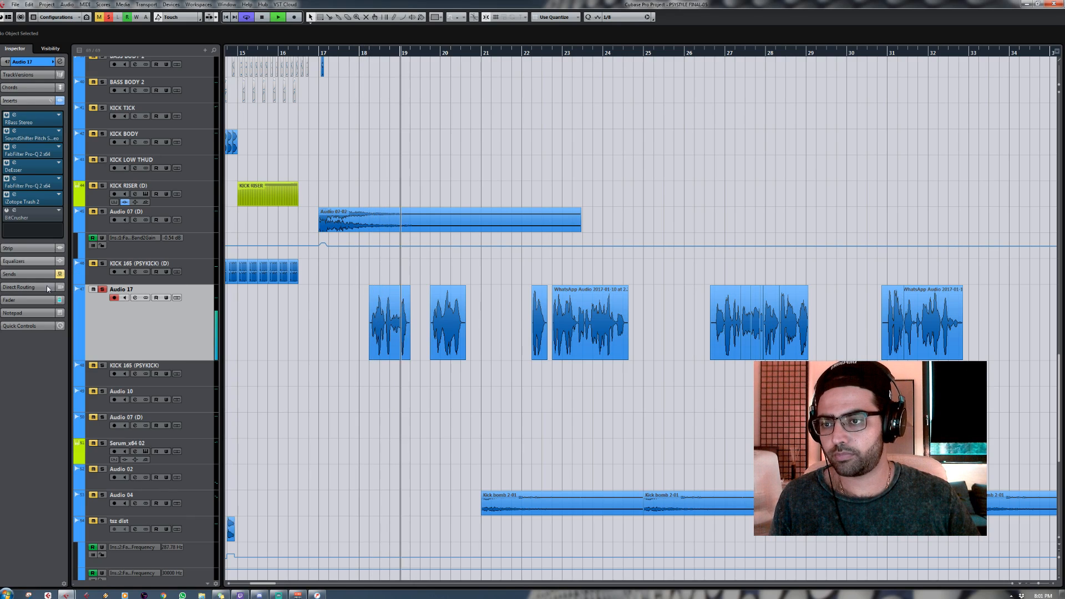
click(33, 274)
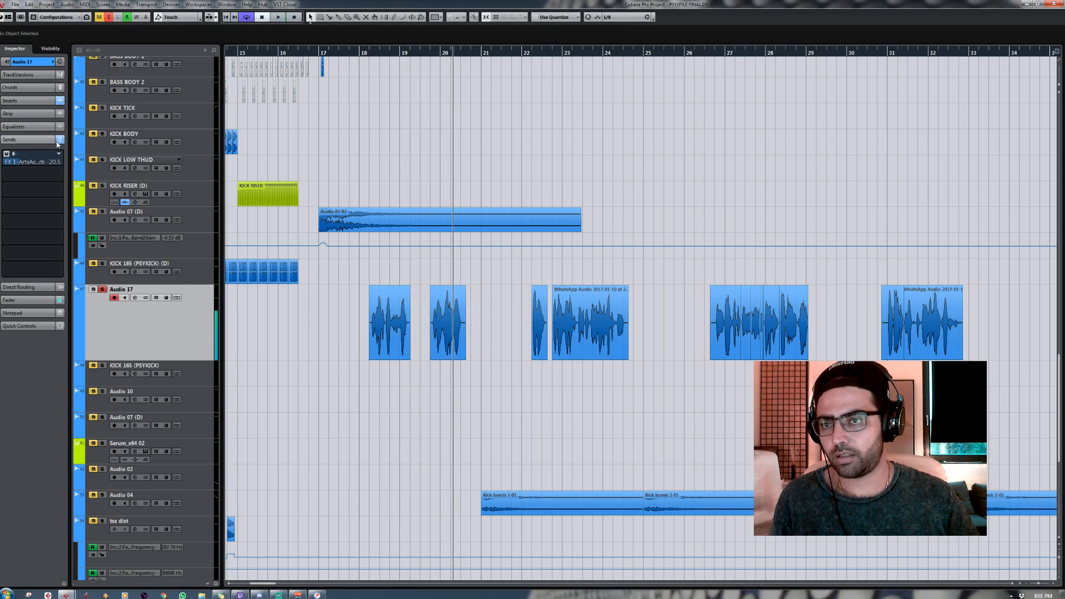
key(space)
Step: Deactivate all solo states in the project with the wider arrangement from bar 1 in view
drag(1039, 584, 1036, 583)
click(108, 17)
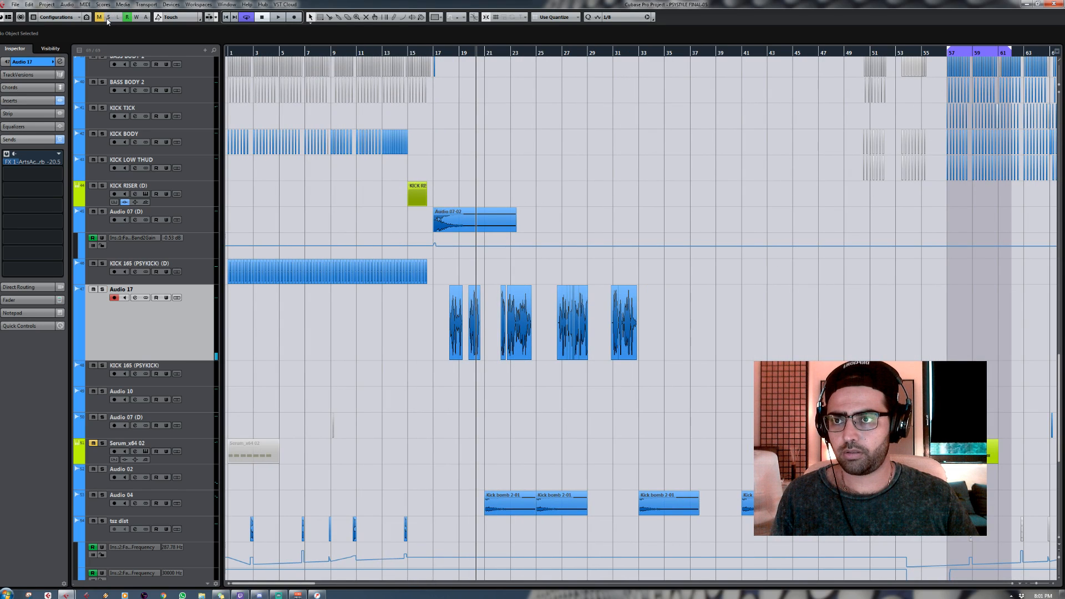
Step: Locate the bass and kick layer tracks from bar 57 and examine how their events are arranged
scroll(630, 161, down, 2)
scroll(732, 174, up, 6)
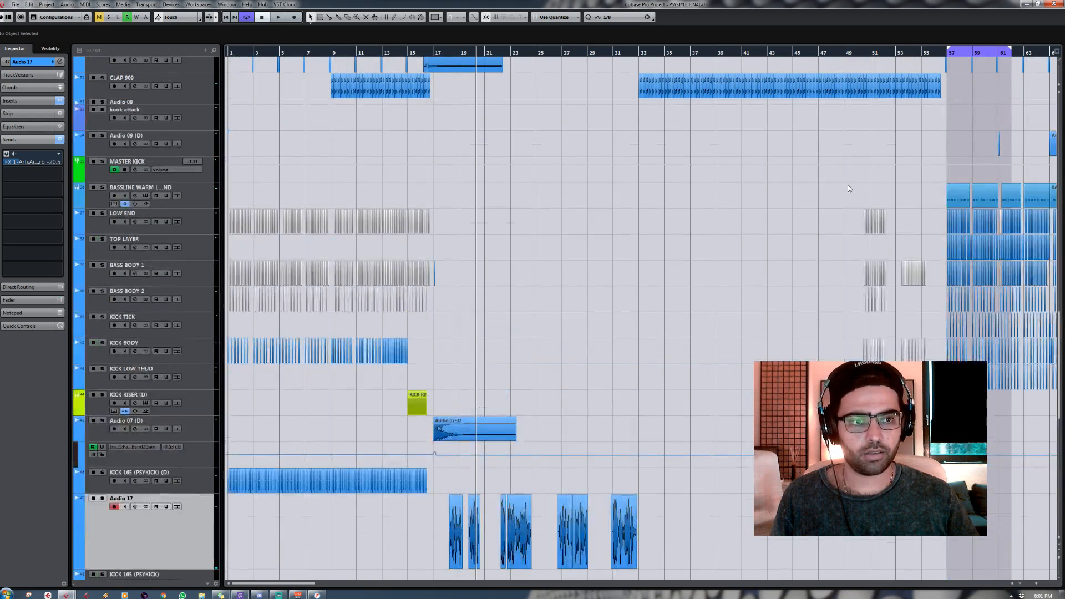
scroll(944, 50, right, 8)
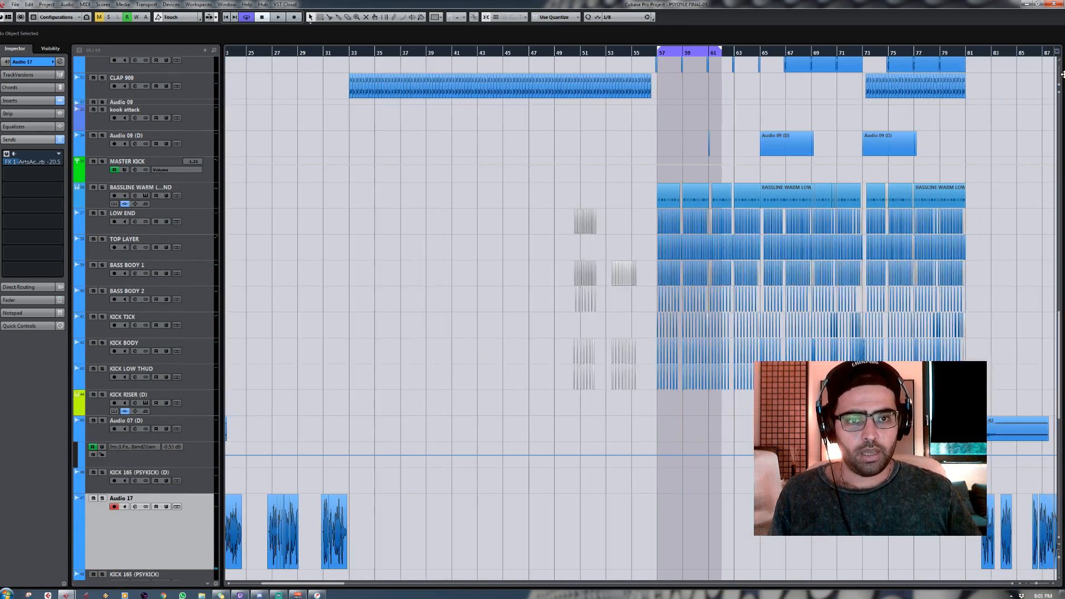
click(726, 54)
scroll(749, 122, down, 4)
drag(663, 54, 644, 141)
scroll(651, 142, down, 4)
scroll(653, 141, up, 4)
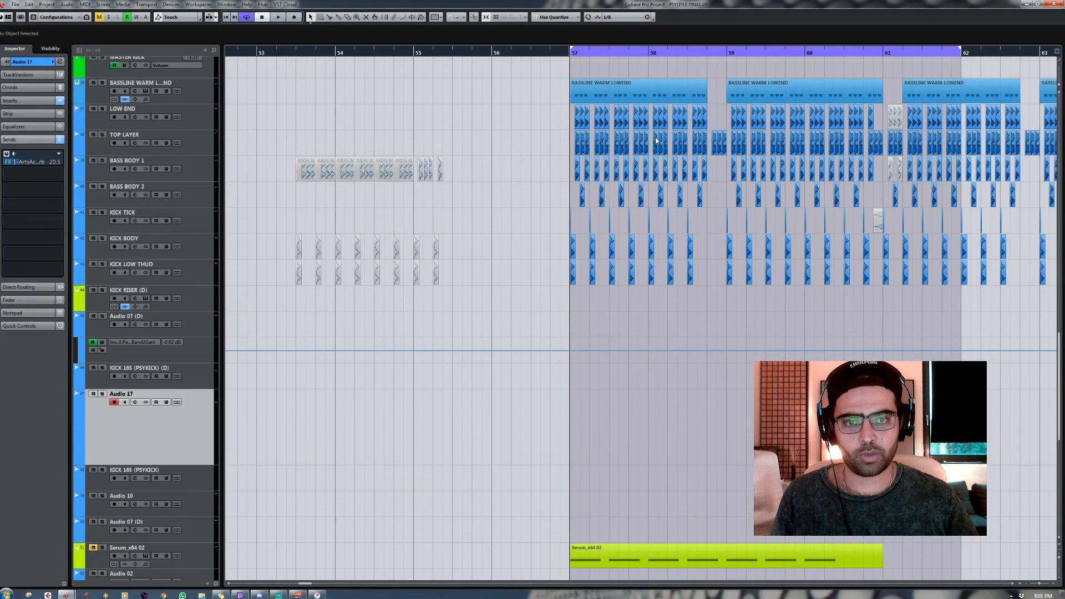
scroll(656, 140, up, 4)
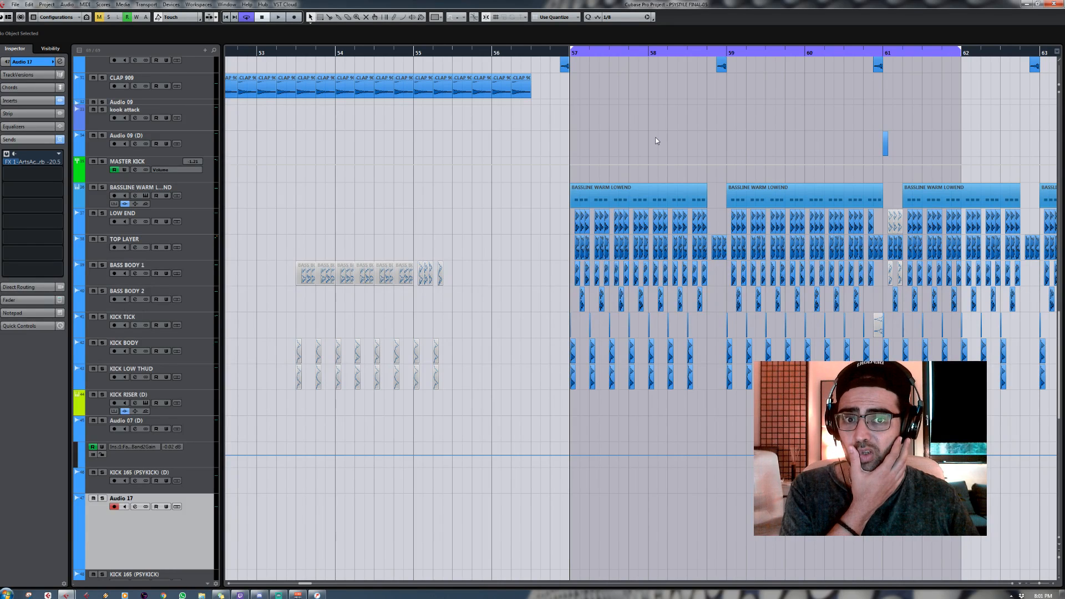
Step: Highlight the first block of bassline, bass layer and kick layer events at bar 57, then clear the selection
drag(550, 202, 729, 412)
scroll(699, 333, down, 4)
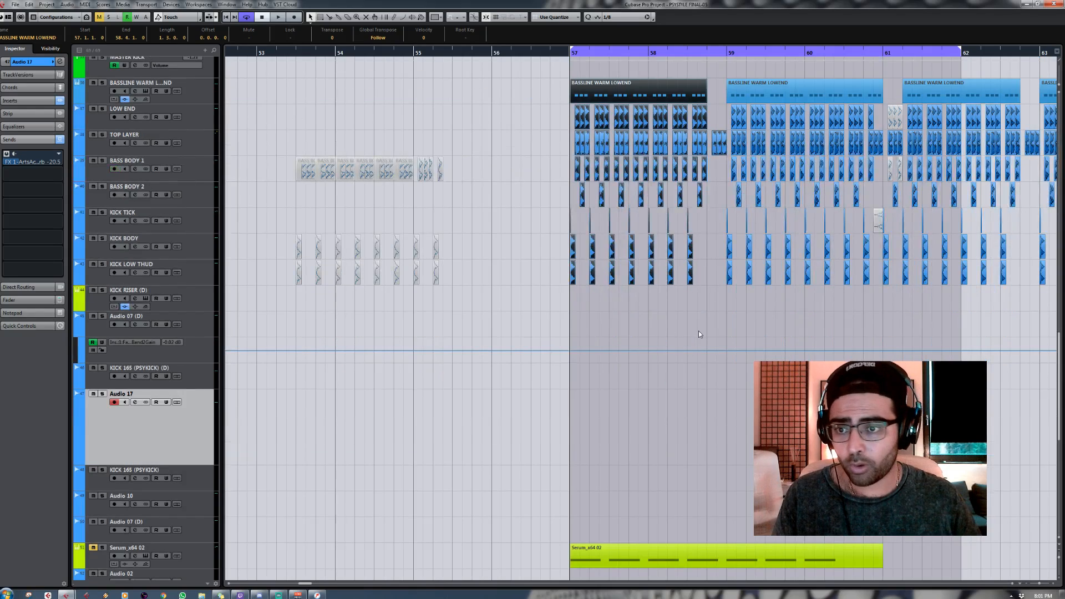
scroll(699, 333, down, 4)
scroll(699, 333, up, 8)
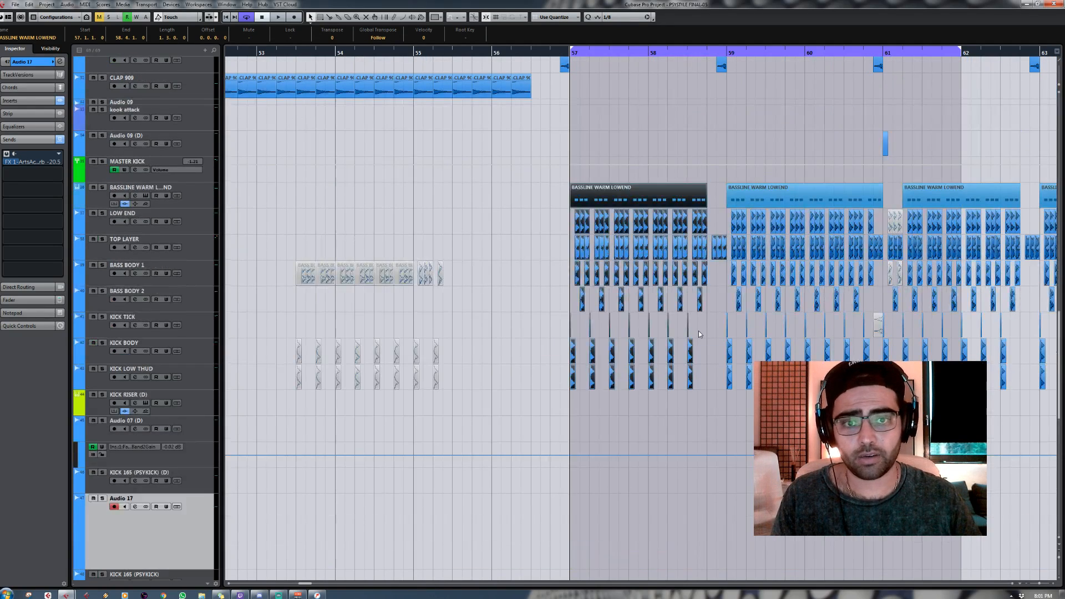
scroll(698, 330, down, 4)
scroll(697, 330, up, 4)
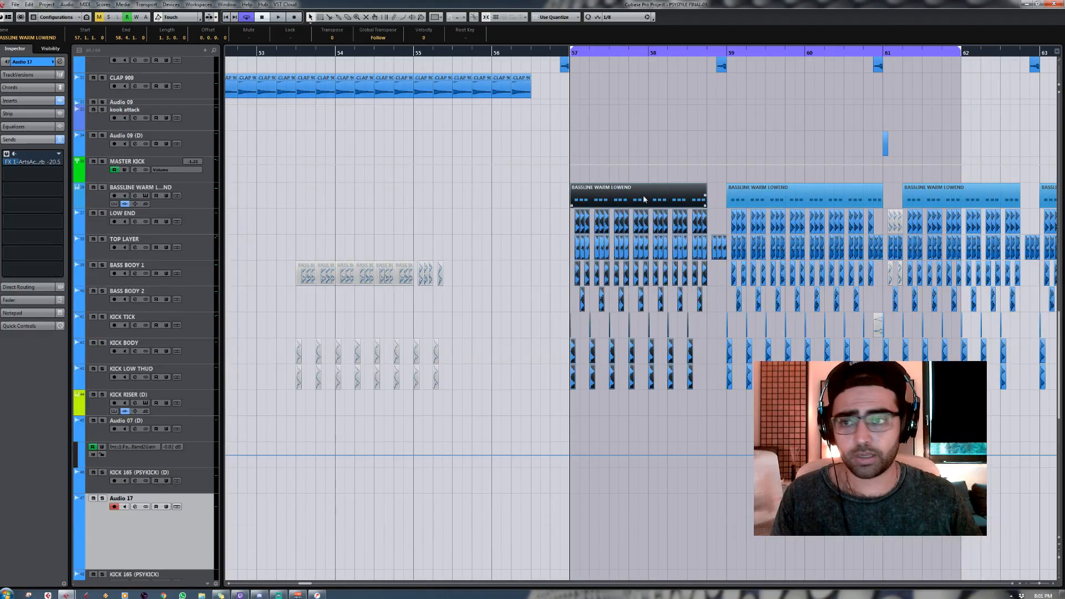
drag(528, 183, 723, 425)
scroll(723, 421, up, 8)
scroll(723, 420, down, 4)
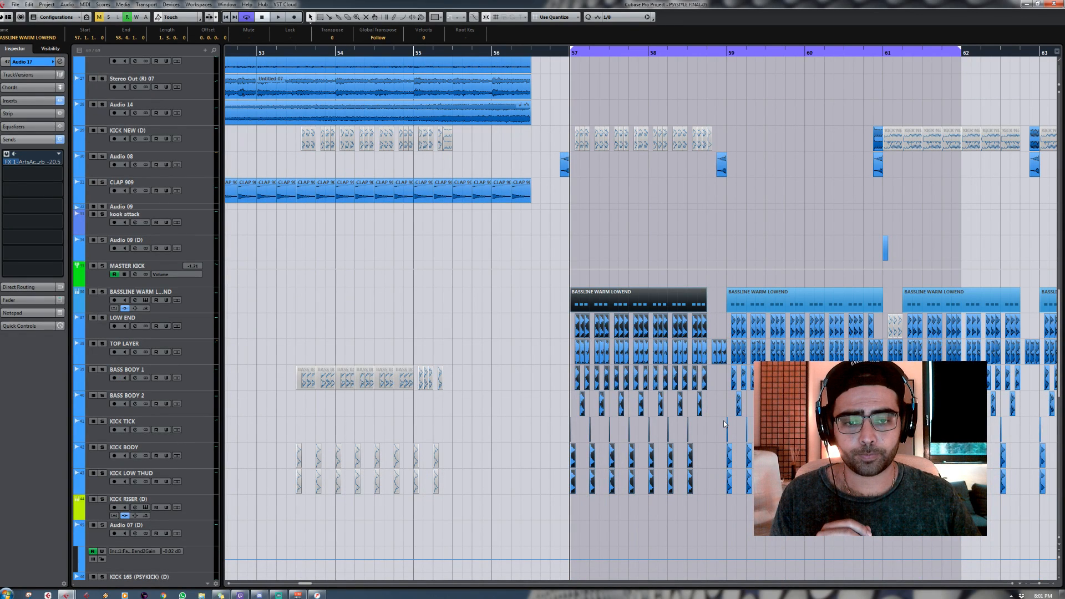
click(516, 252)
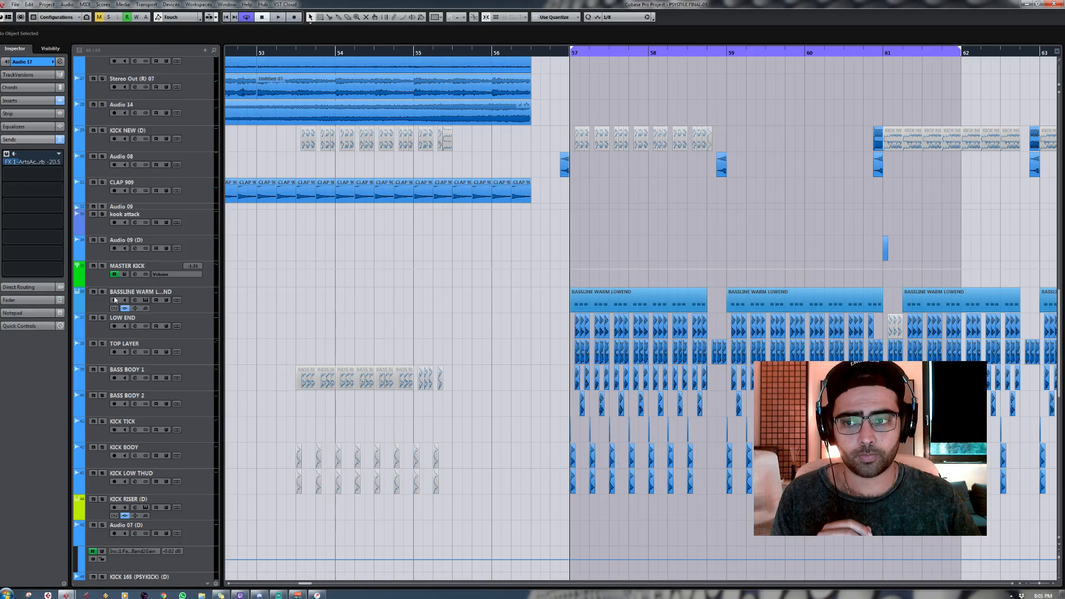
Step: Solo BASSLINE WARM LOWEND, MASTER KICK, LOW END, TOP LAYER, both BASS BODY tracks, KICK TICK, KICK BODY and KICK LOW THUD
key(s)
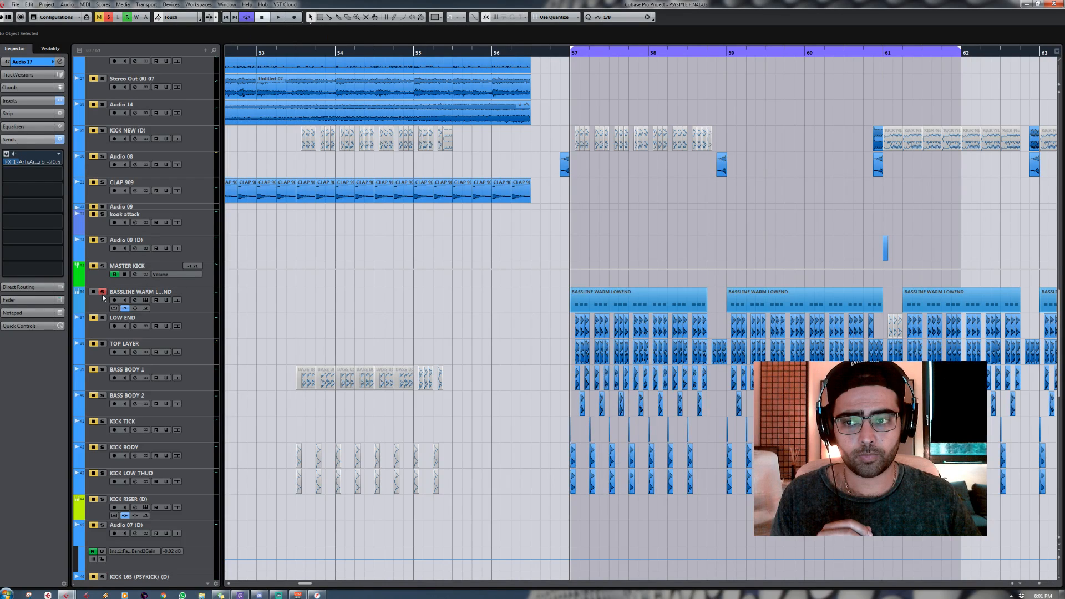
click(644, 54)
click(102, 266)
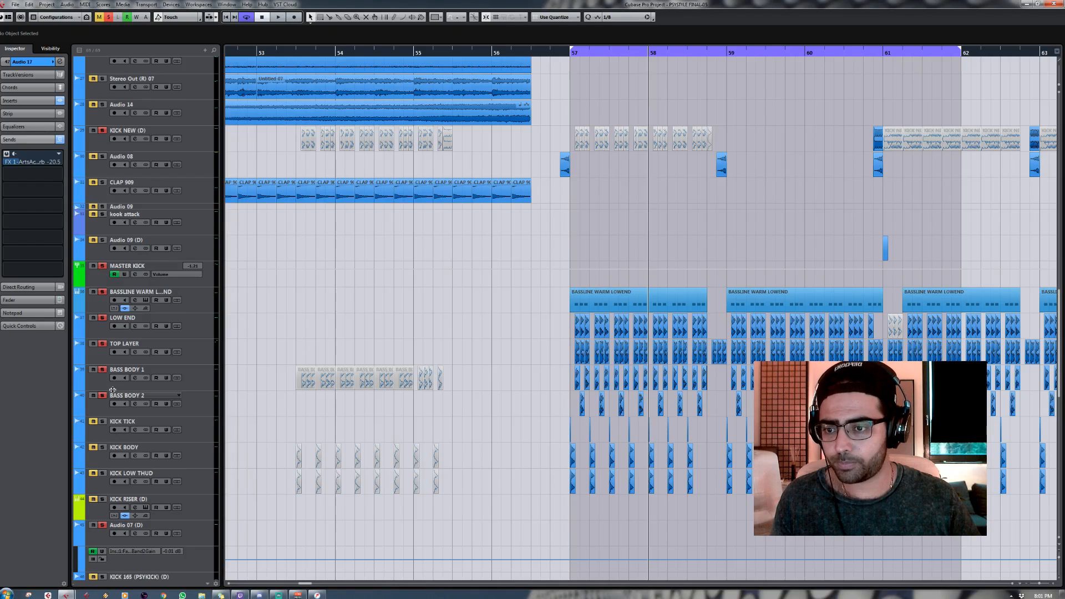
click(102, 473)
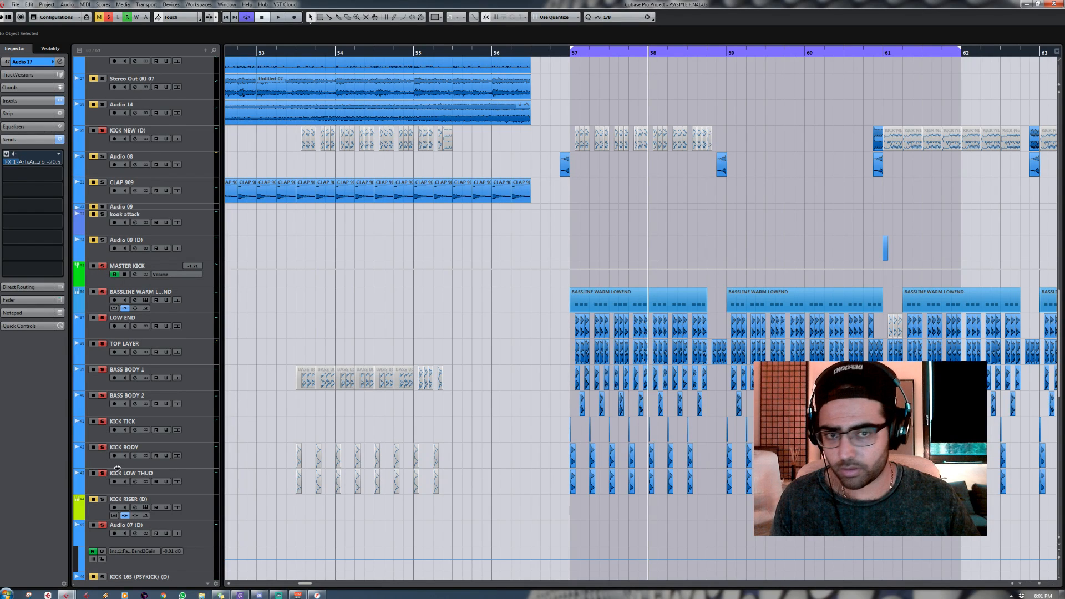
Step: Loop the soloed kick and bass from bar 57 to 58 during playback, then stop and deactivate all solos
alt+click(651, 52)
key(KP_1)
key(space)
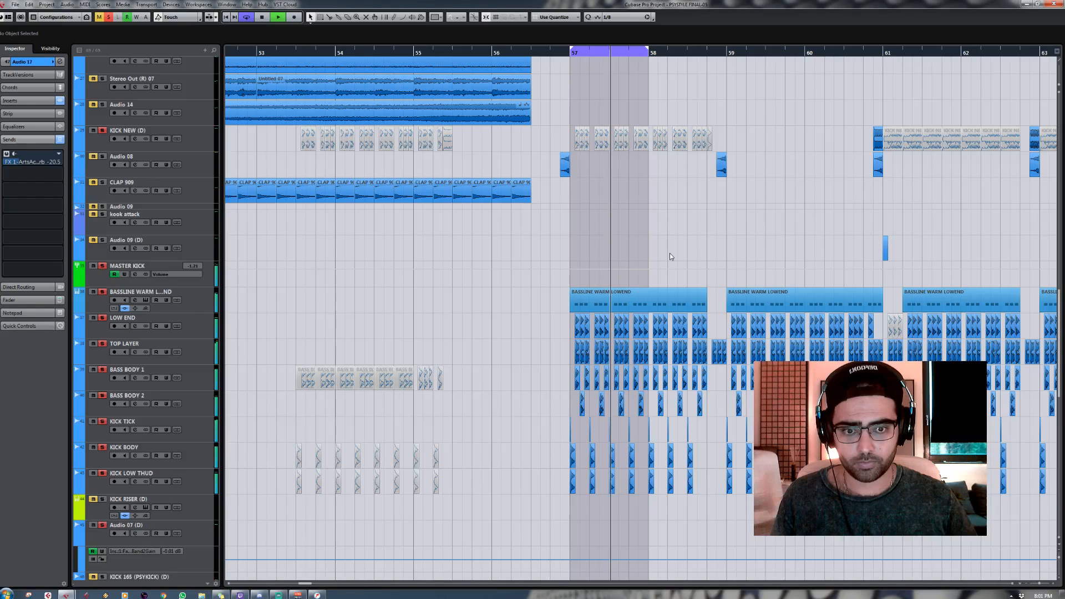
click(1053, 583)
click(1053, 584)
click(1053, 583)
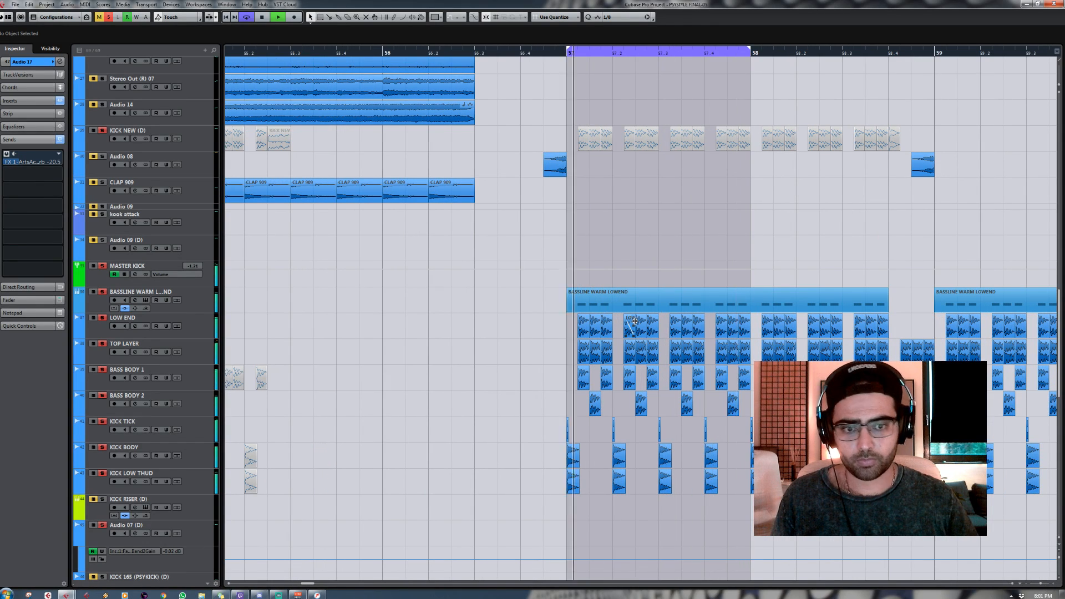
key(space)
click(108, 17)
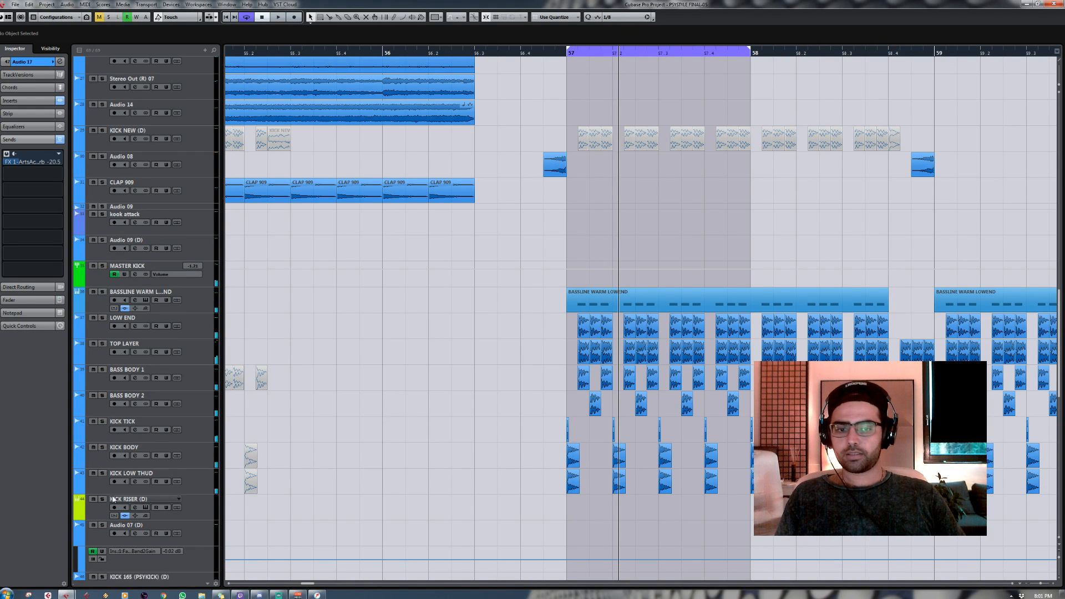
Step: Highlight the KICK BODY and KICK LOW THUD events in bar 57, then only the first pair on the downbeat
drag(533, 468, 752, 506)
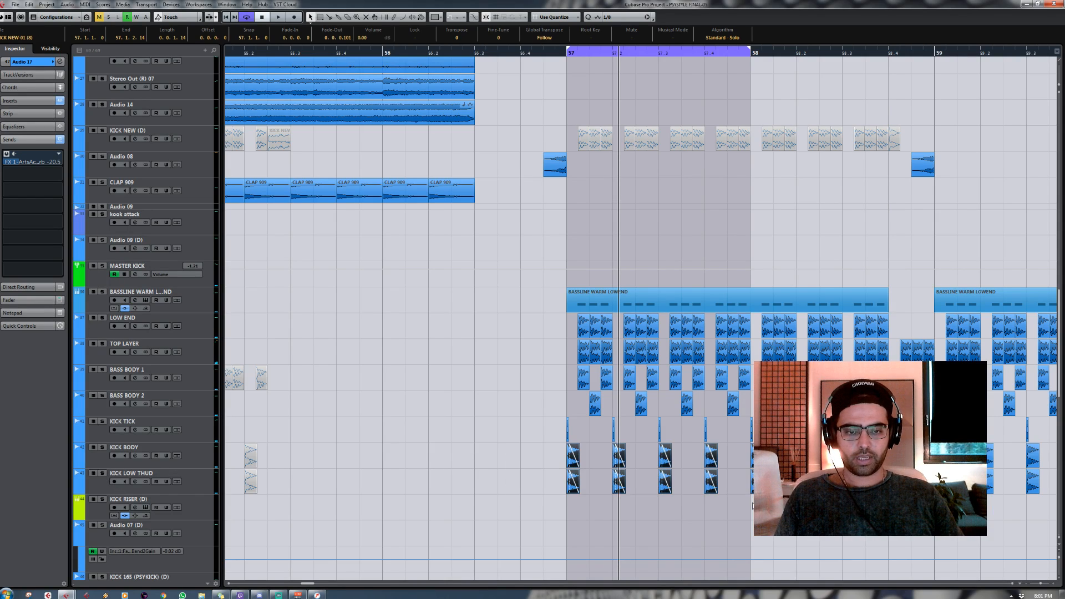
drag(531, 422, 738, 518)
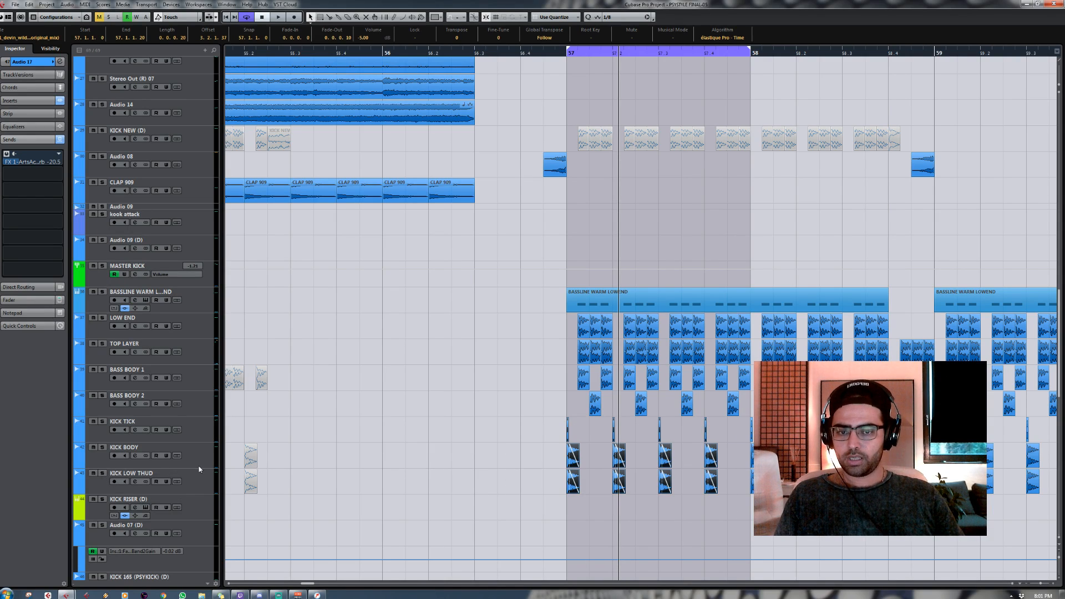
drag(519, 473, 620, 498)
drag(595, 459, 496, 492)
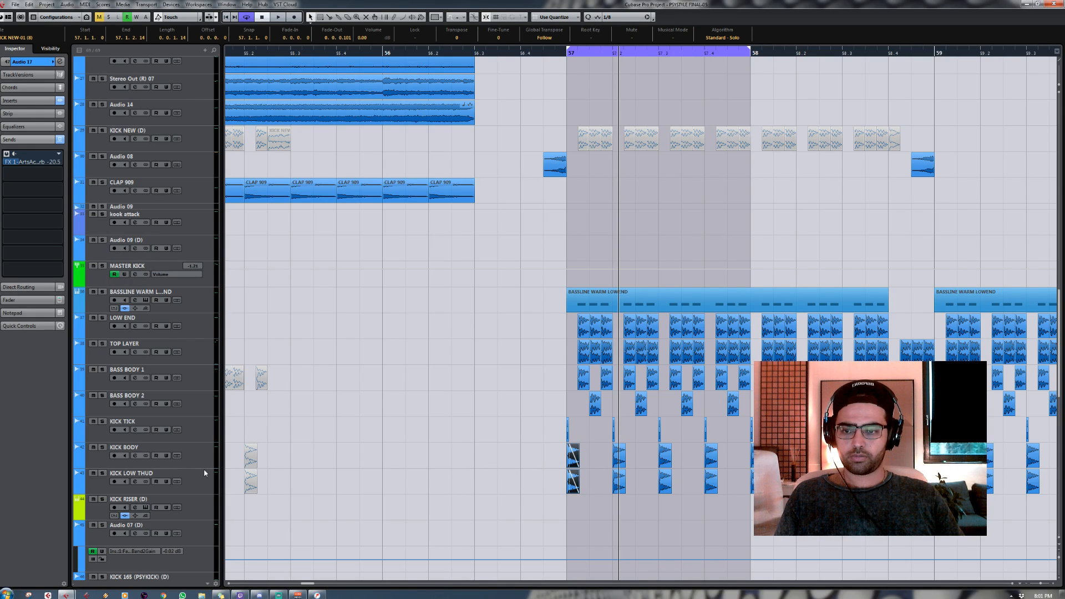
drag(567, 54, 568, 77)
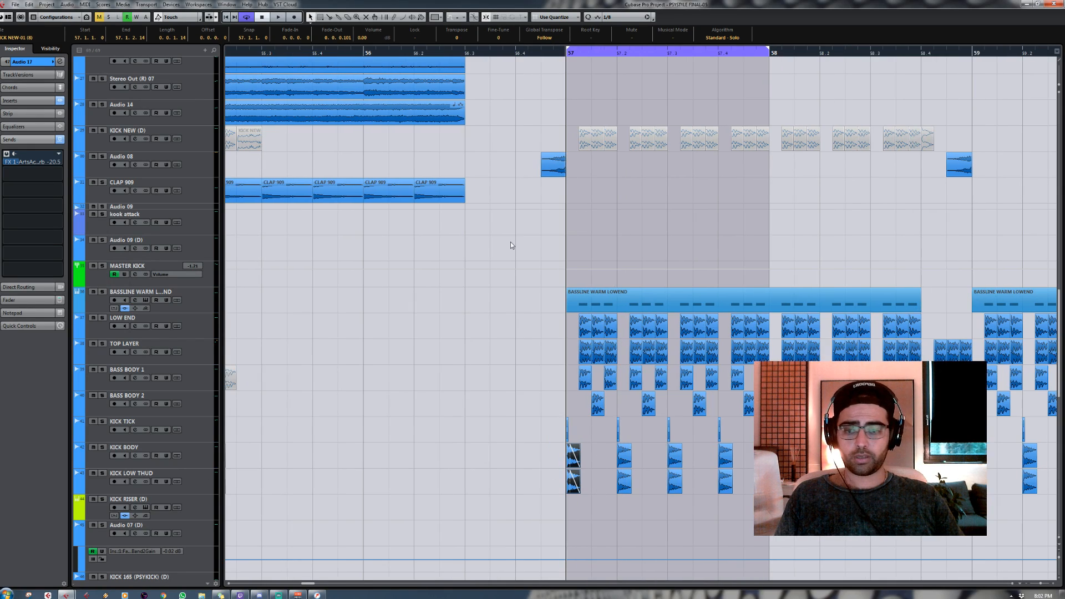
Step: Show the insert racks of KICK BODY and KICK LOW THUD and compare their effect chains
click(187, 479)
click(198, 460)
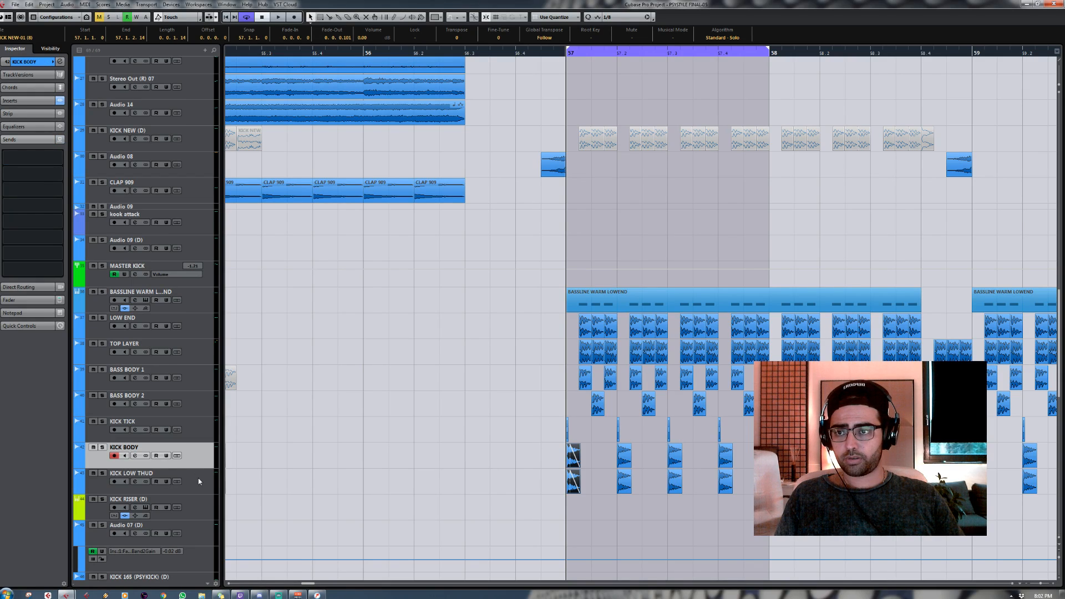
click(200, 482)
click(201, 464)
click(50, 103)
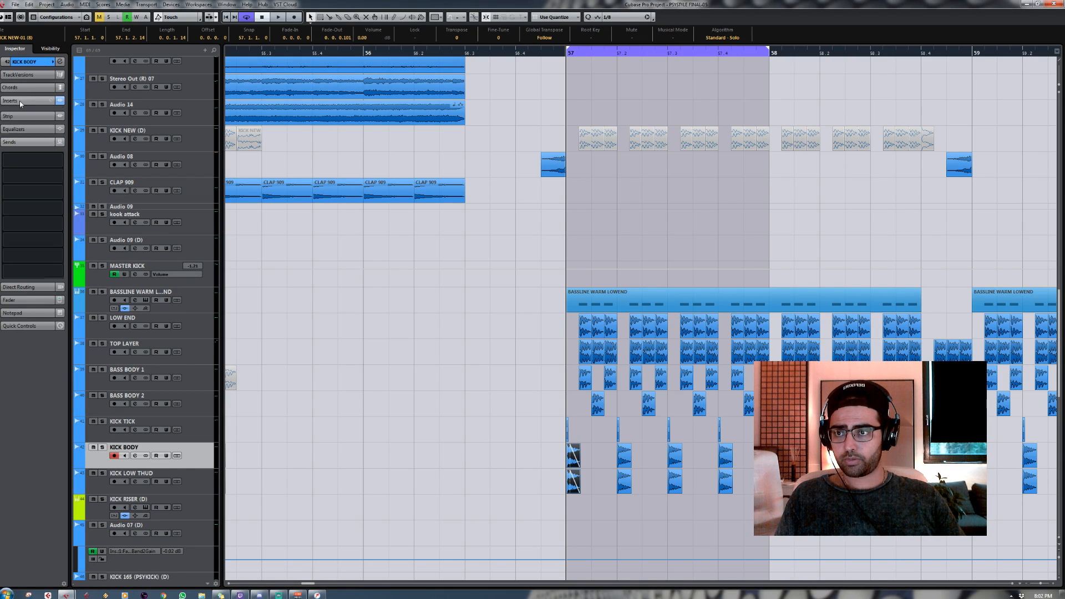
click(199, 483)
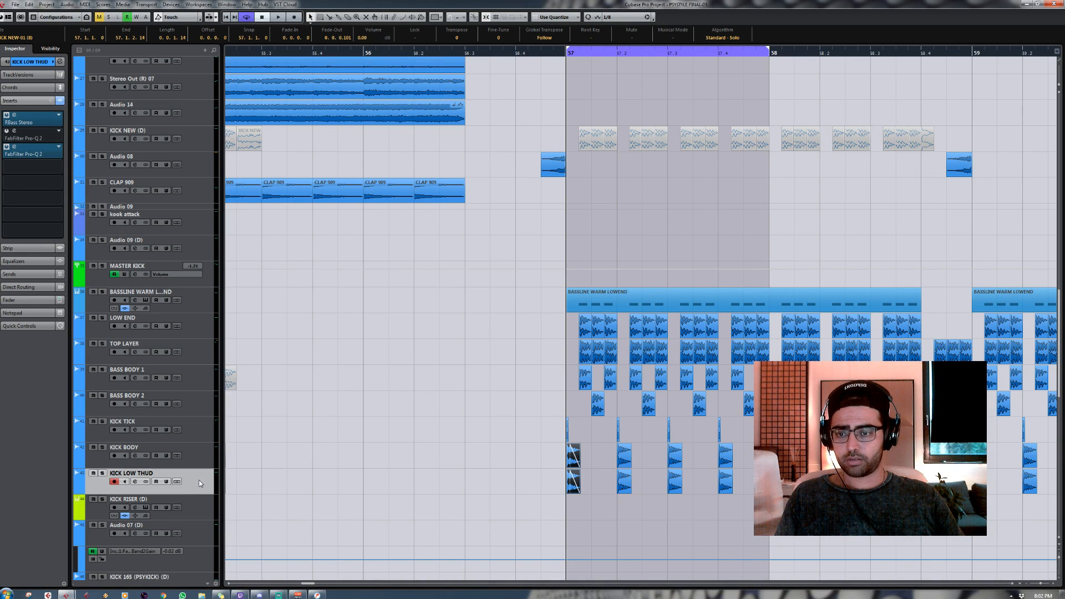
click(191, 462)
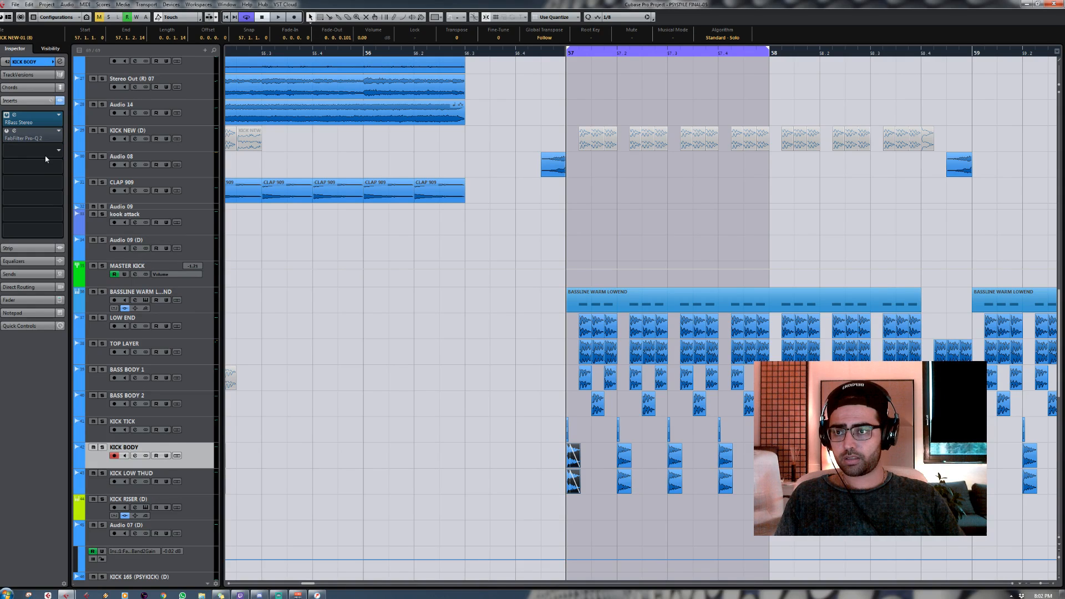
Step: View the RBass Stereo insert on KICK BODY and on KICK LOW THUD, closing each window
click(38, 124)
click(476, 137)
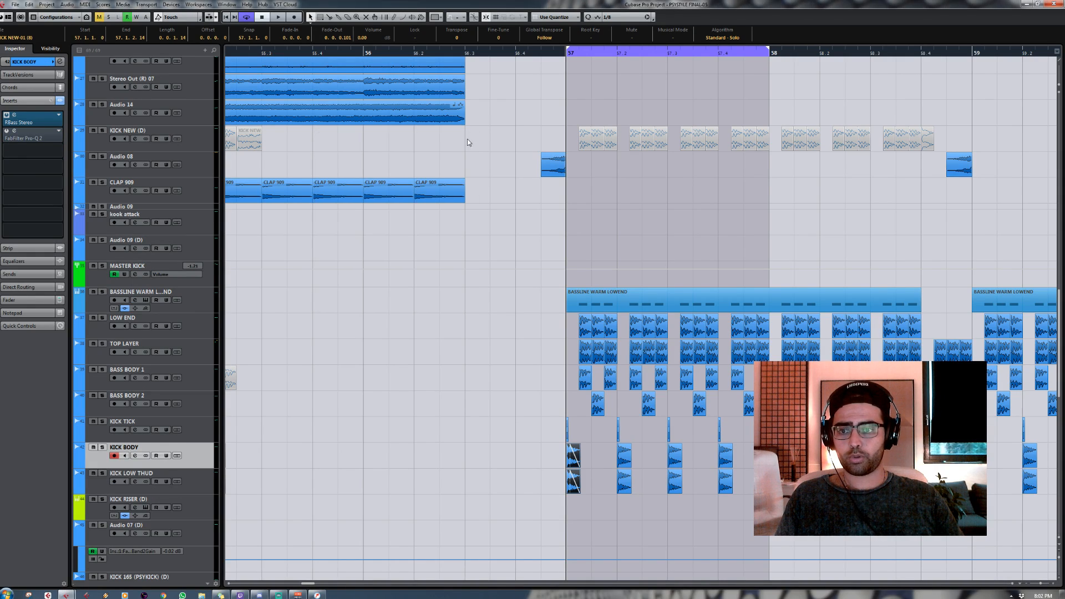
click(202, 482)
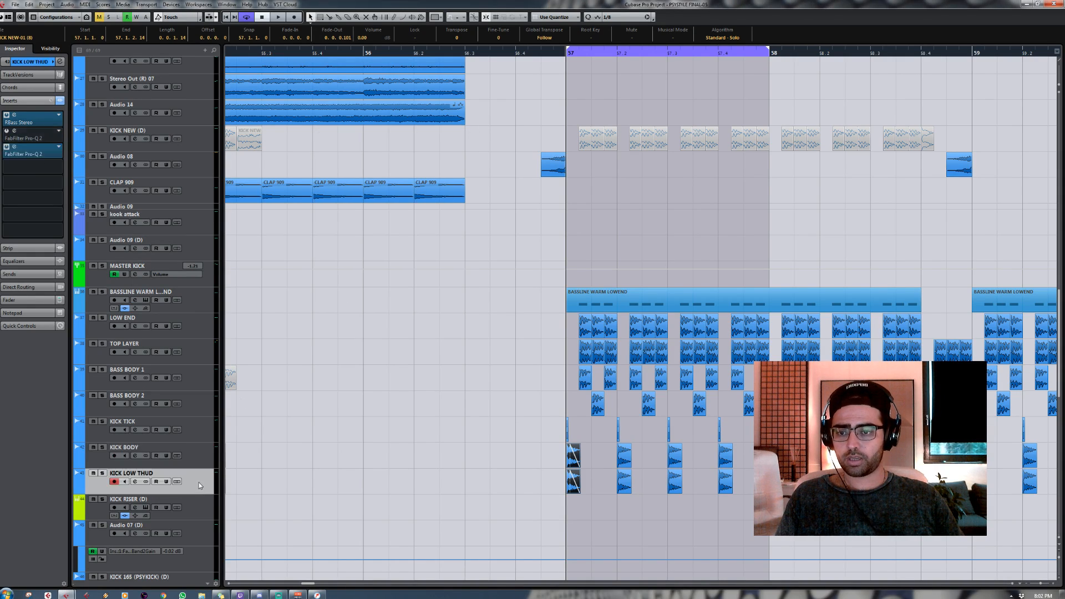
click(42, 122)
click(336, 164)
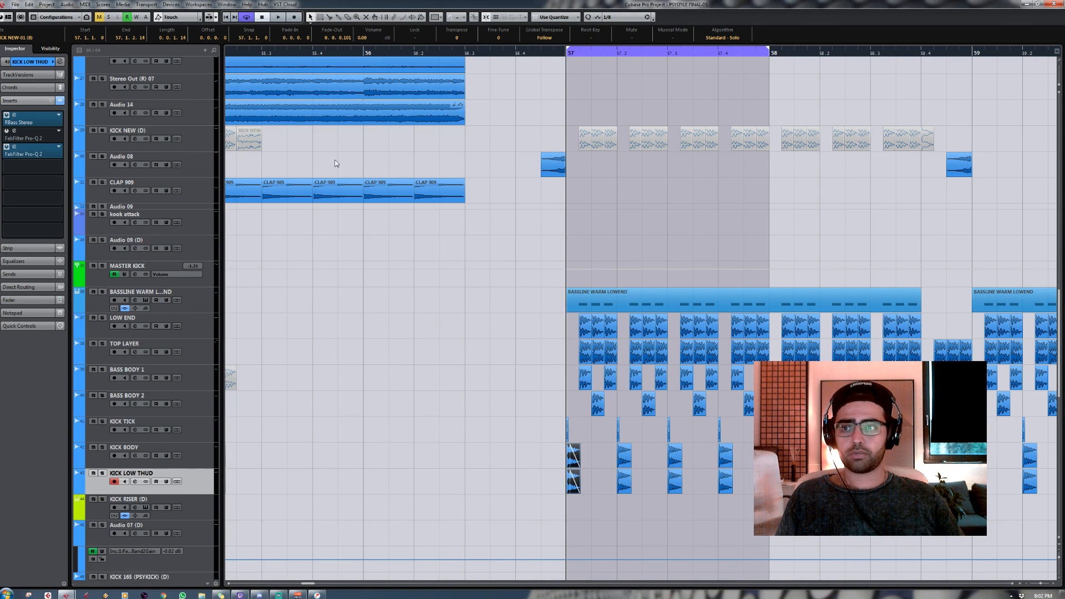
Step: Inspect the high-cut curve in KICK LOW THUD's active FabFilter Pro-Q 2, then close it and deselect the kick events
click(30, 155)
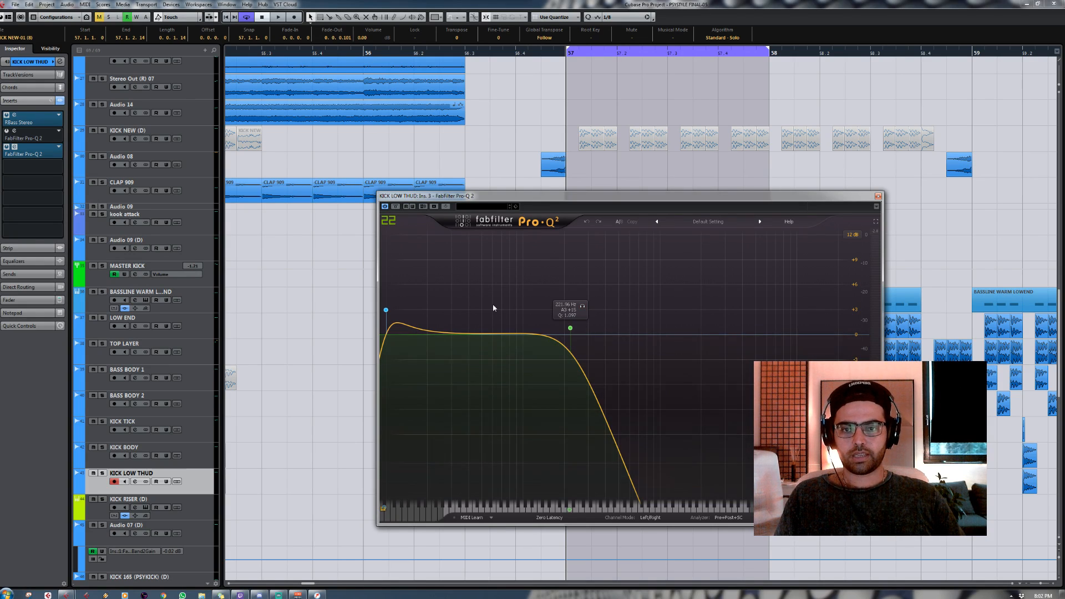
click(879, 196)
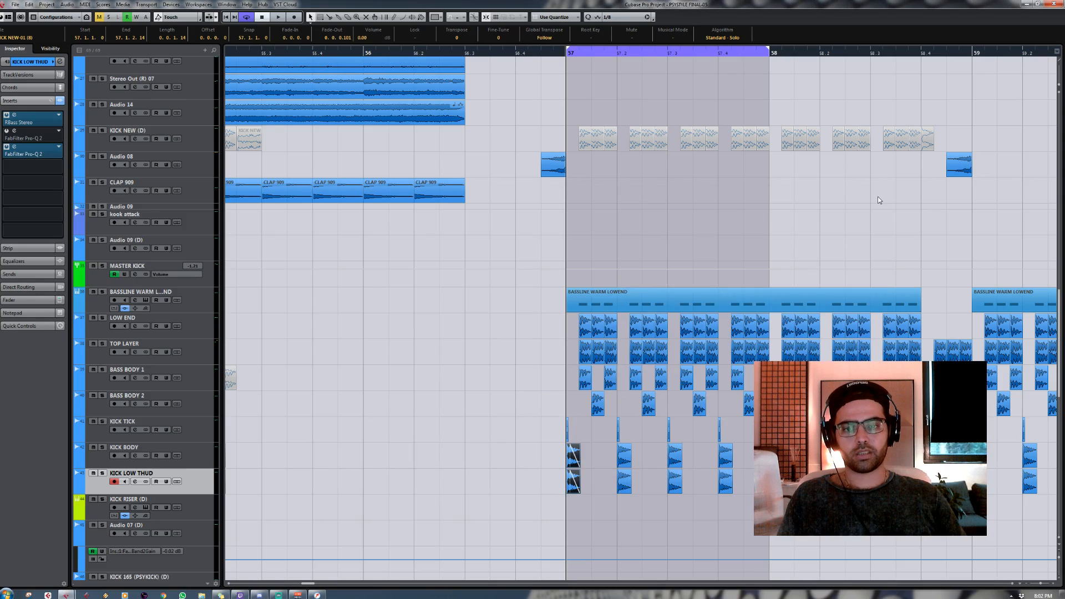
click(490, 454)
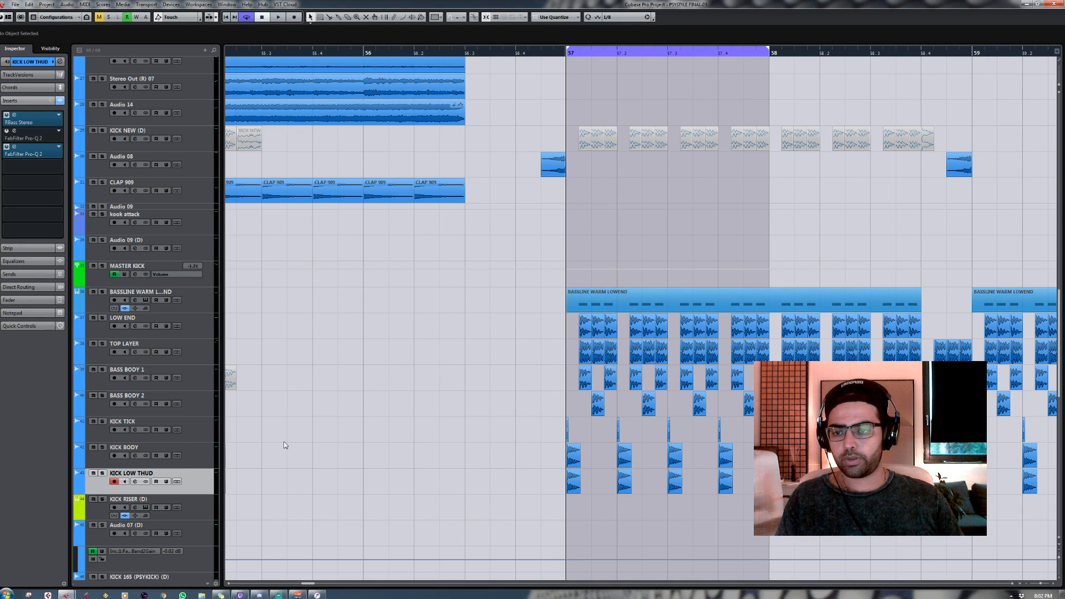
Step: Open KICK LOW THUD's channel settings and review its active FabFilter Pro-Q 2 from there, then close the equalizer
click(134, 482)
click(571, 178)
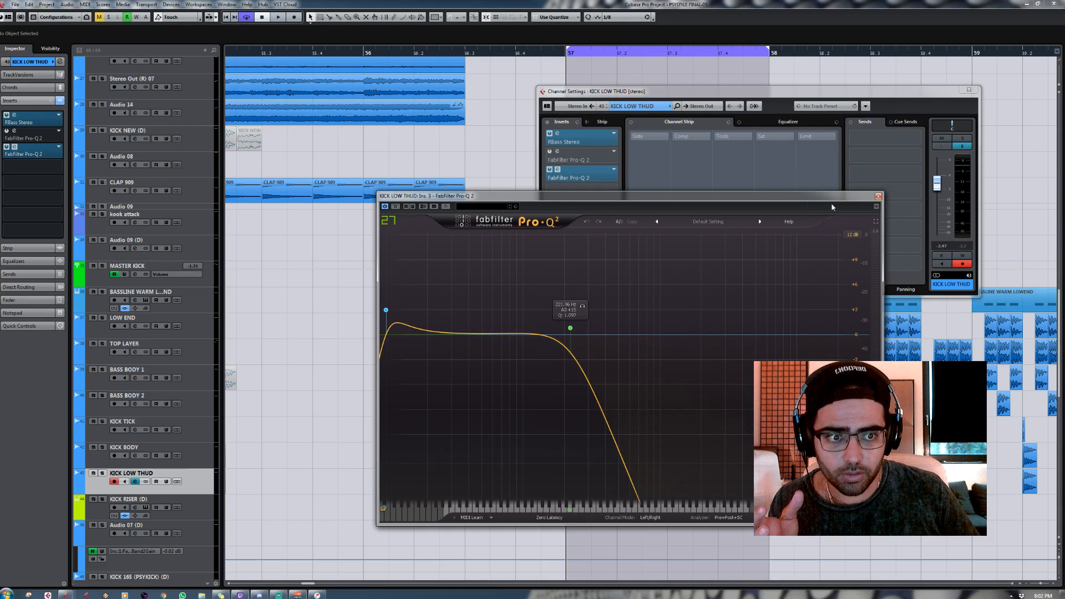
click(878, 197)
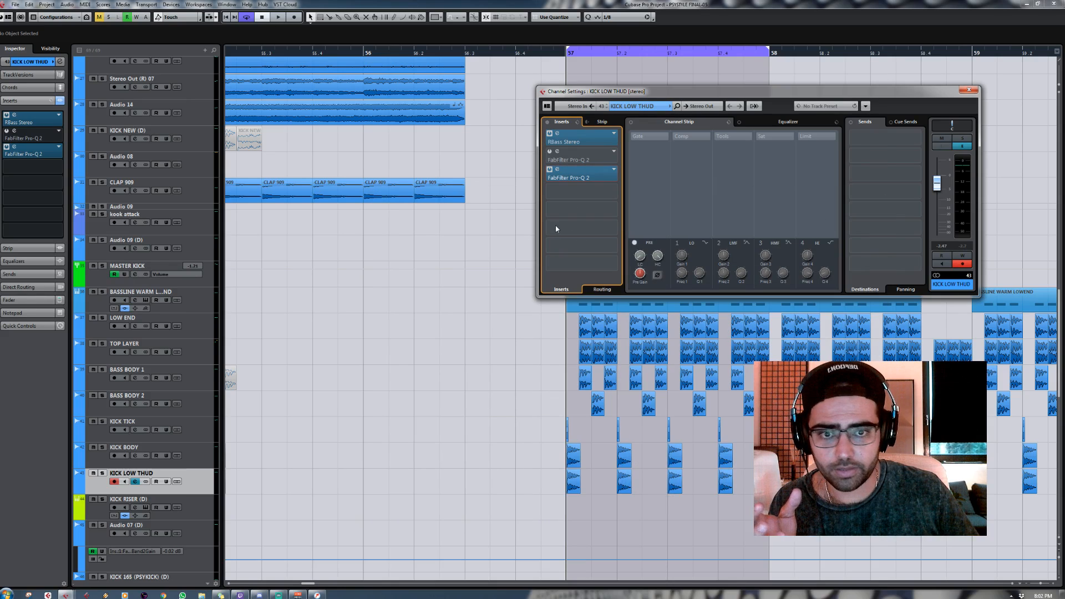
Step: Select the four KICK BODY events in bar 57 and solo the KICK TICK and KICK BODY tracks
click(225, 450)
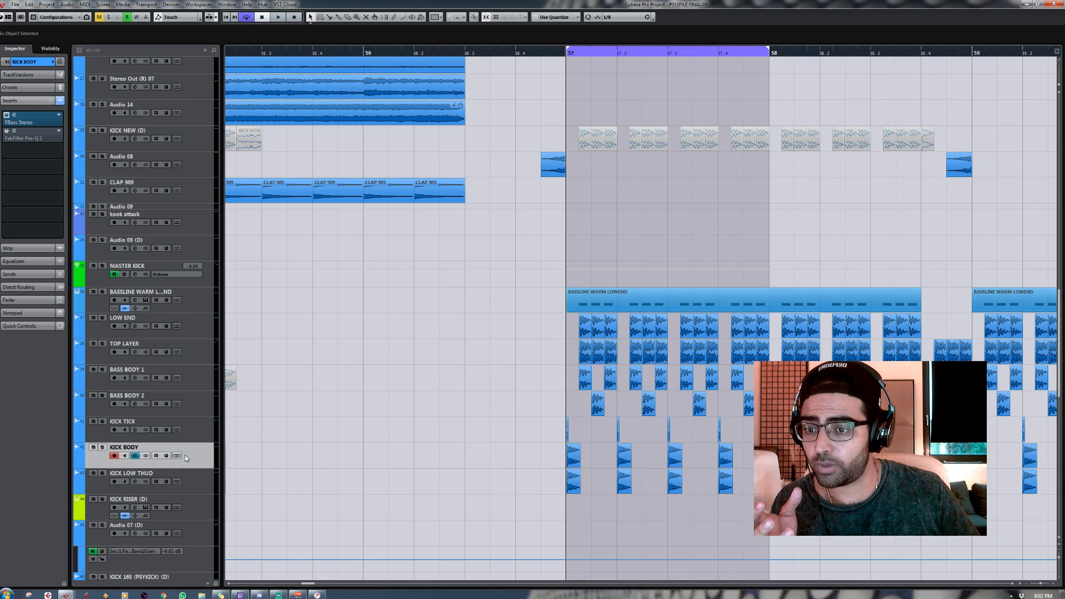
drag(474, 444, 527, 464)
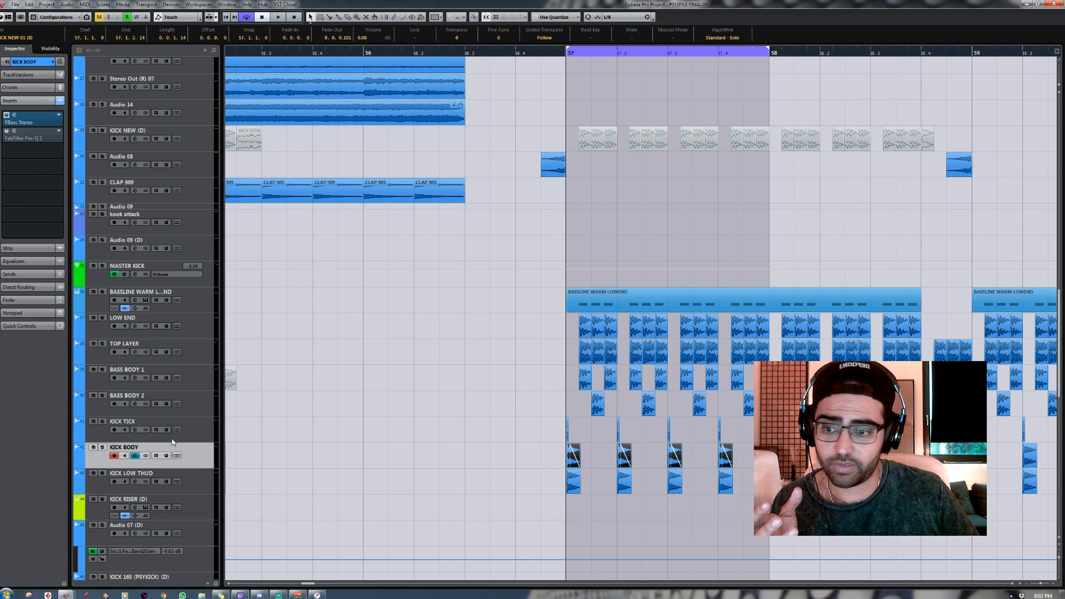
click(103, 422)
click(99, 427)
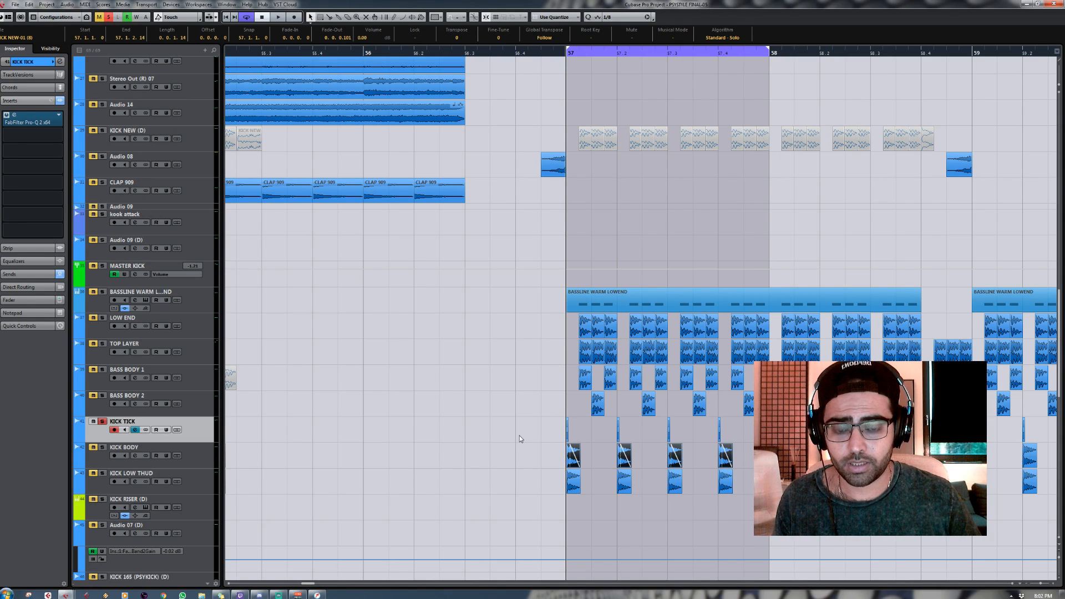
click(102, 478)
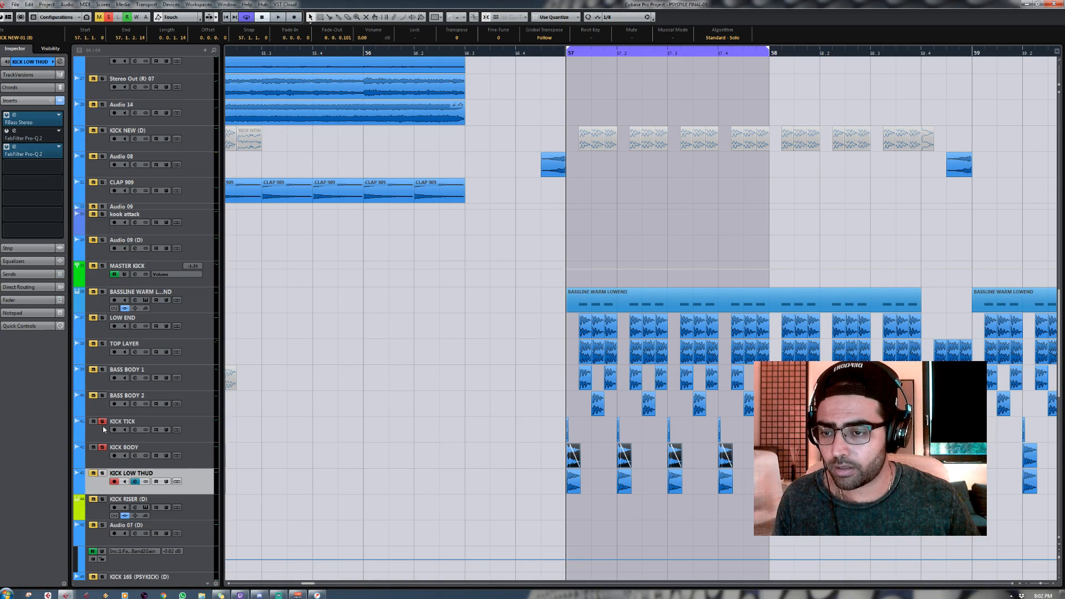
Step: Solo KICK LOW THUD alongside KICK BODY, re-solo KICK TICK and listen to the three kick layers together
click(102, 474)
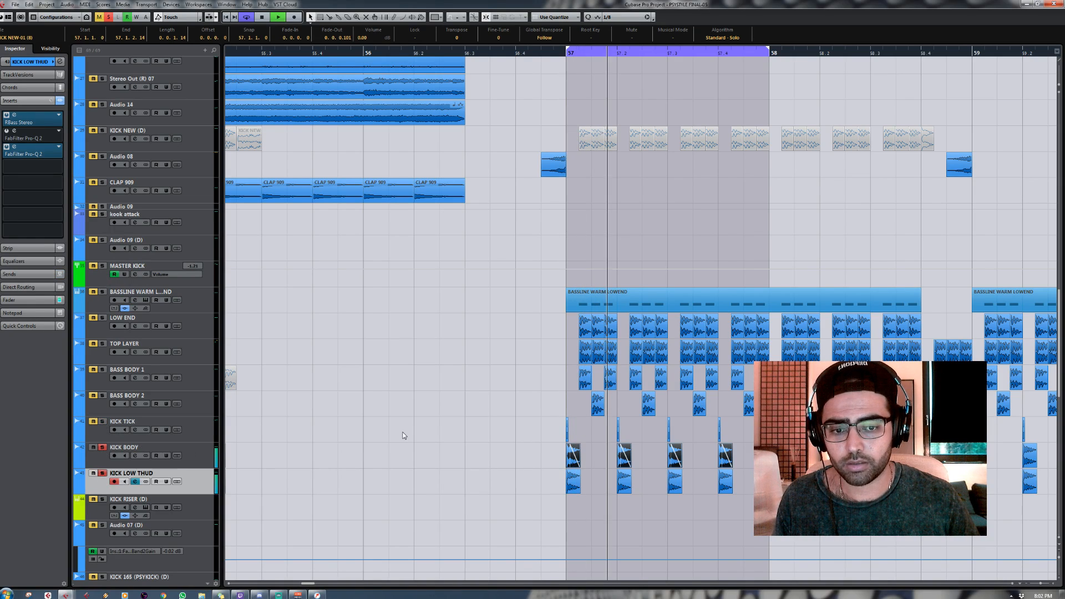
click(102, 422)
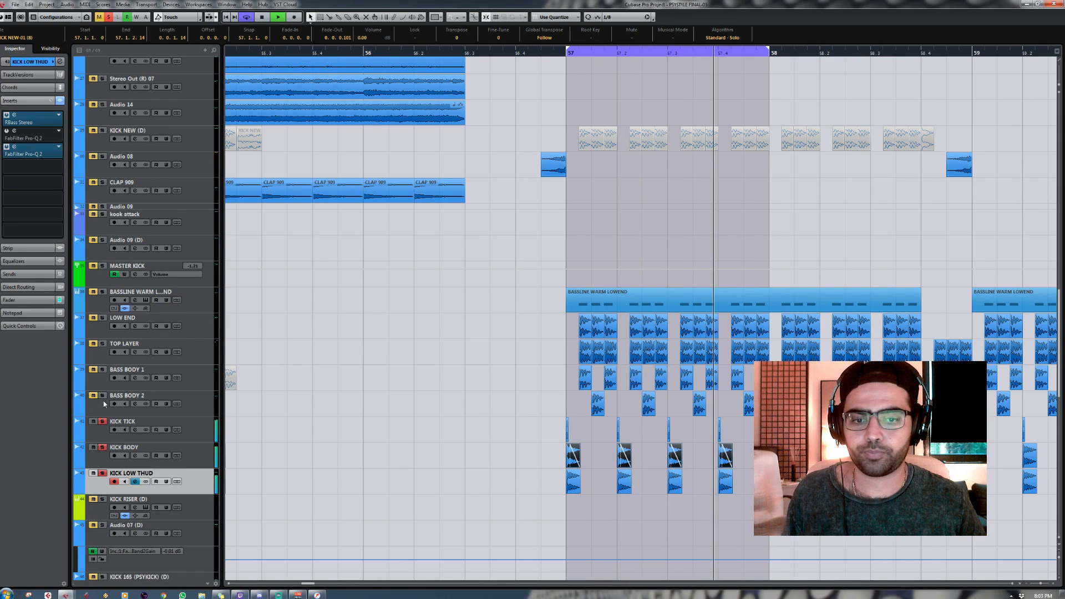
key(space)
Step: Solo BASS BODY 1 and BASS BODY 2 in place of the kick layers and select their events in bar 57
click(102, 396)
click(102, 369)
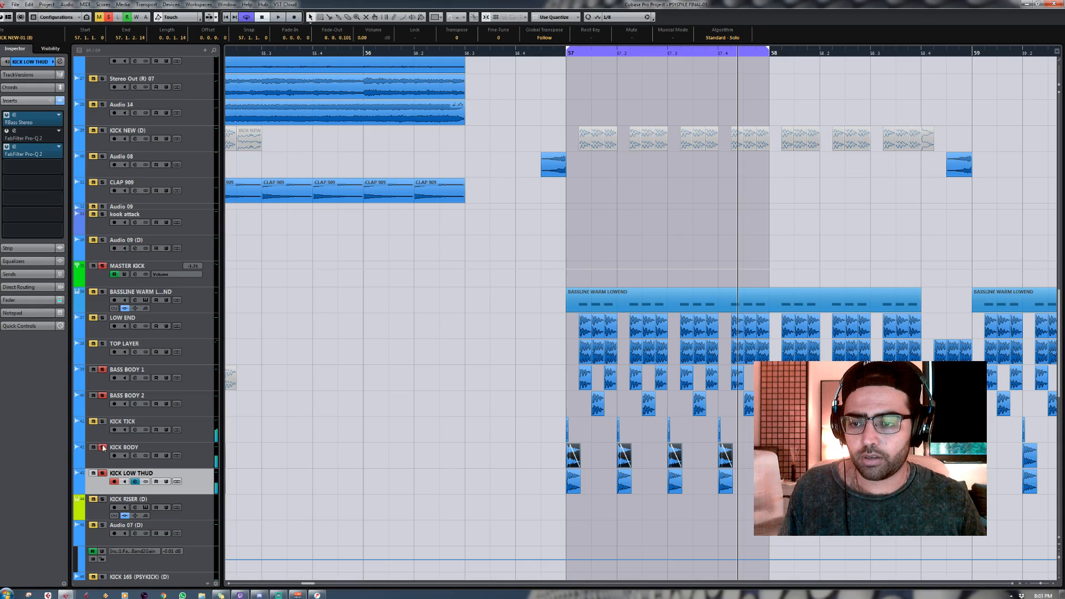
click(102, 447)
click(102, 473)
drag(551, 367, 754, 416)
scroll(698, 323, down, 4)
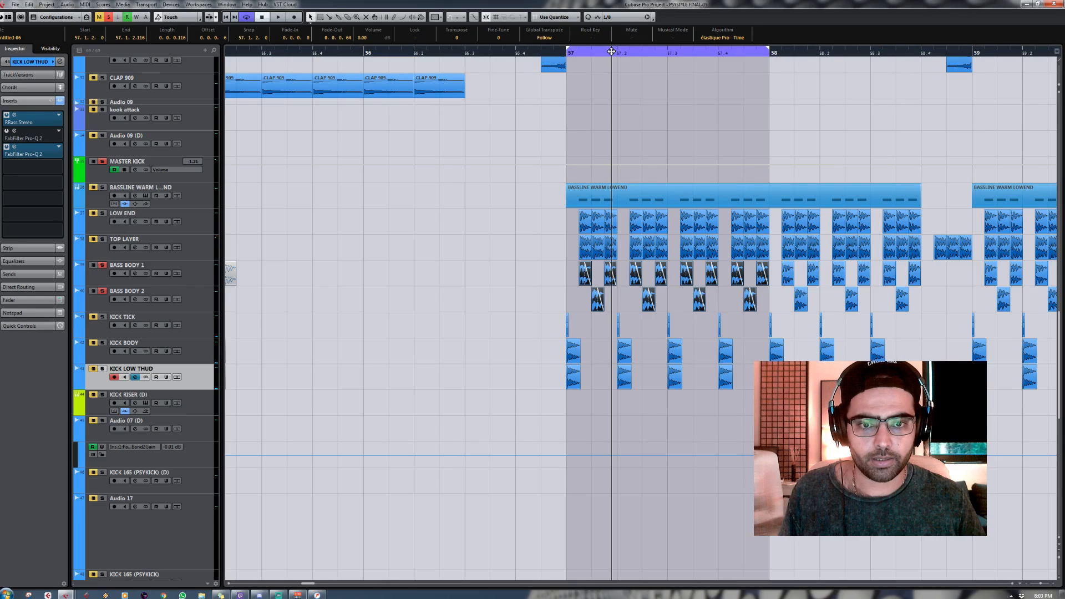
Step: Play the soloed BASS BODY 1 and BASS BODY 2 layers from the start of bar 57, selecting each track in turn
drag(615, 50, 608, 76)
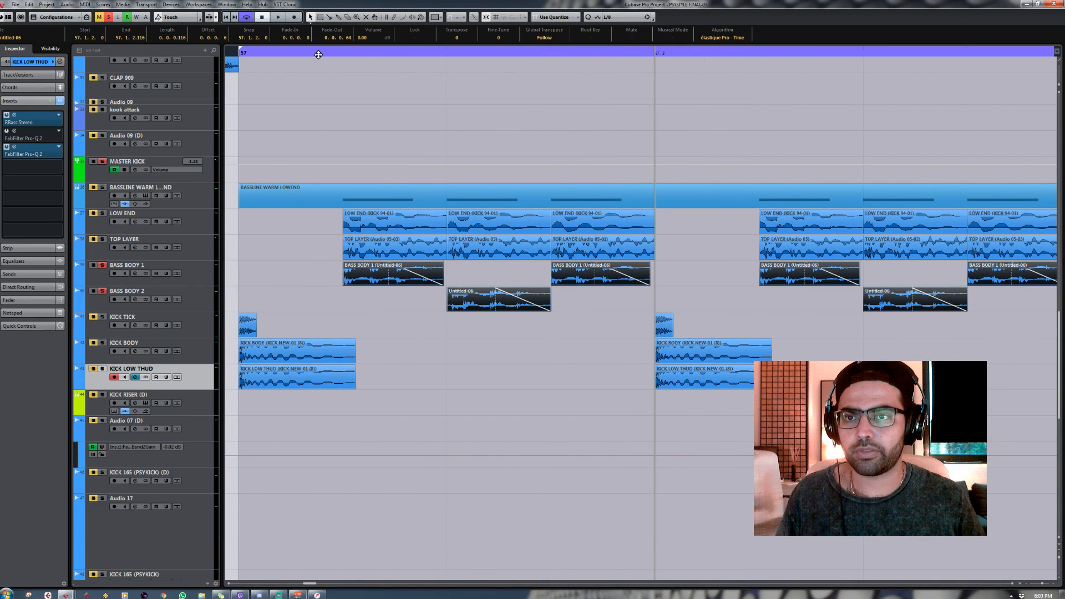
drag(309, 52, 228, 56)
key(space)
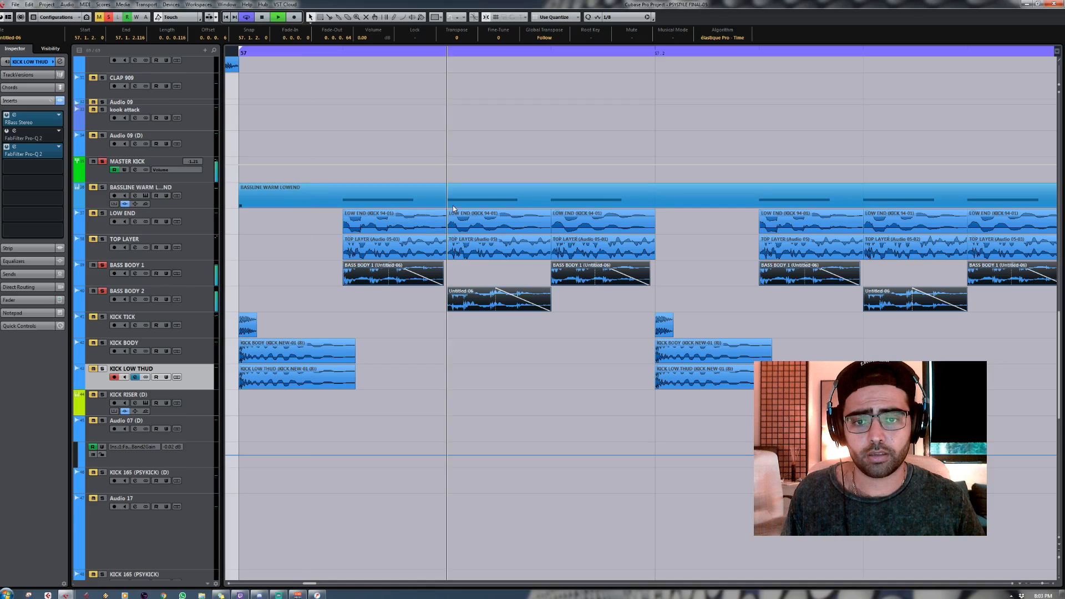
click(199, 274)
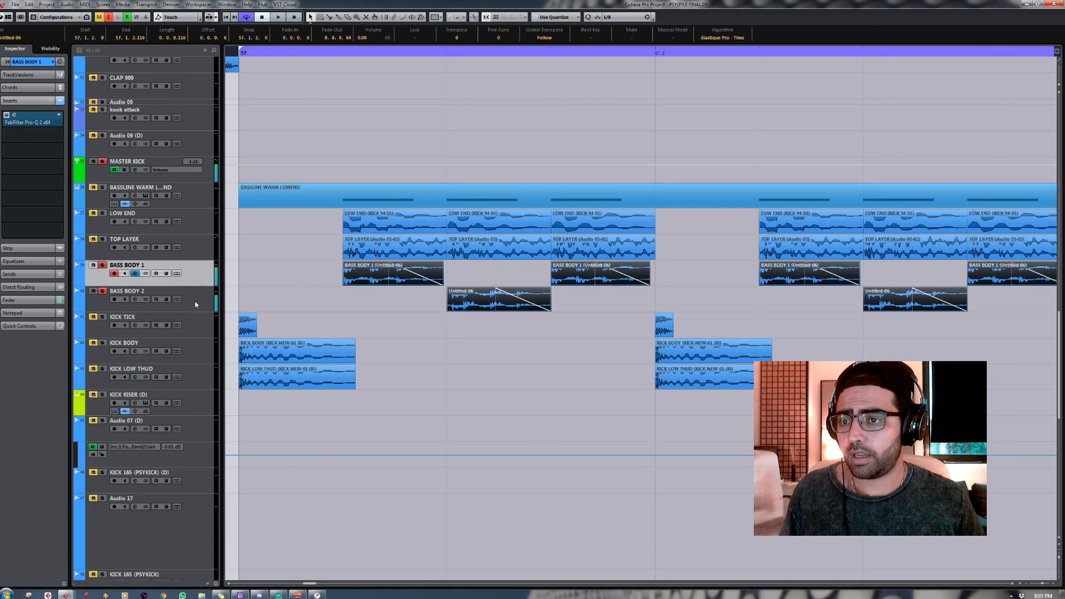
click(194, 307)
key(space)
click(196, 280)
Step: Audition the Serum_x64 02 part on solo, stop playback and clear all solos
scroll(415, 338, down, 10)
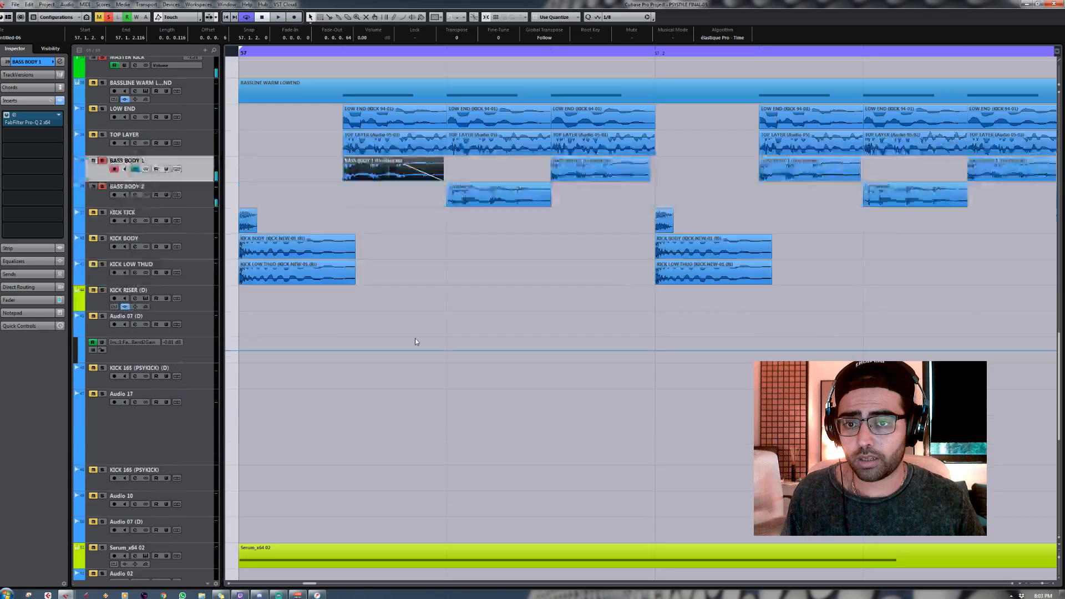
click(268, 249)
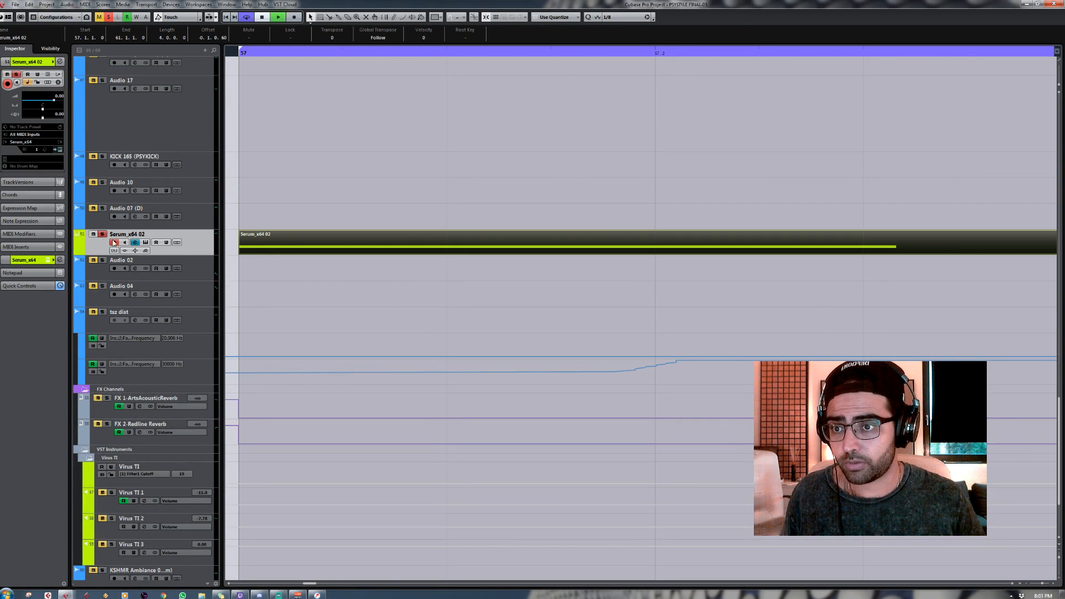
key(space)
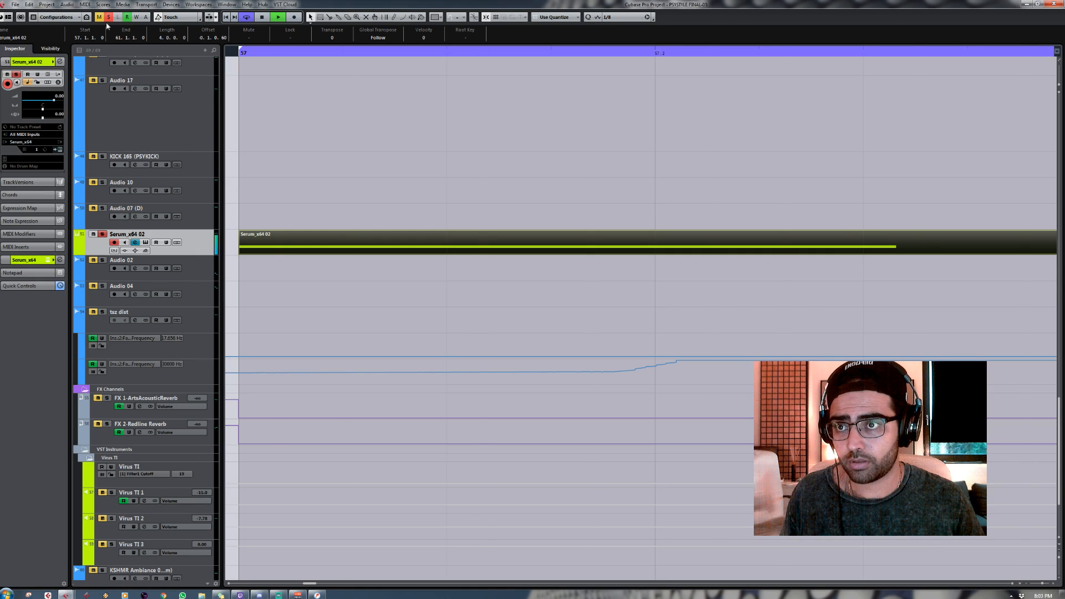
key(space)
click(109, 17)
scroll(297, 151, up, 5)
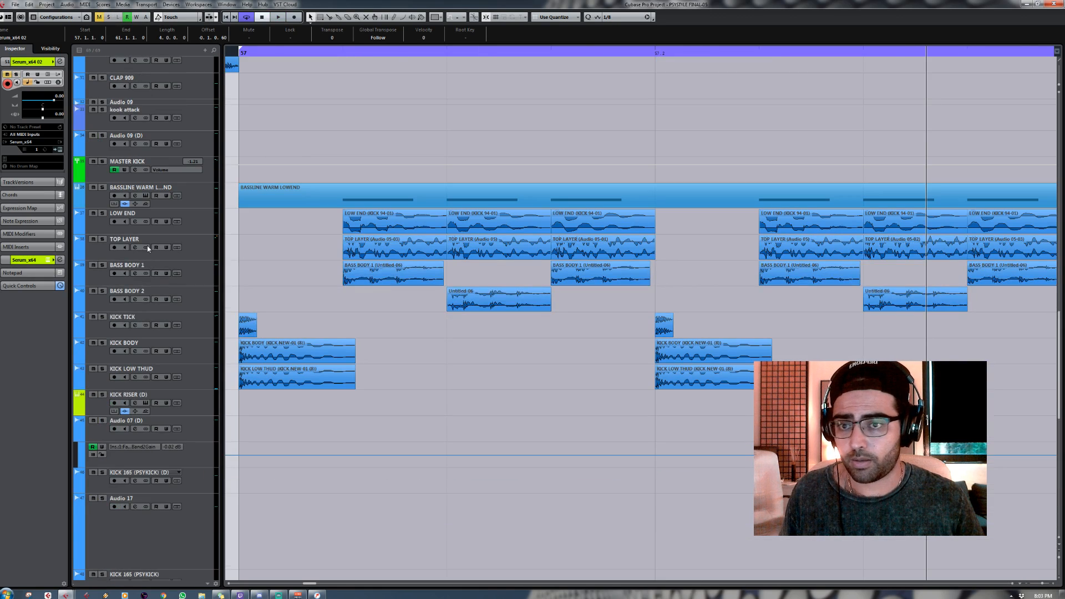
Step: Solo BASS BODY 1 and BASS BODY 2 and go through their alternating events on the first beat of bar 57
click(103, 265)
click(150, 277)
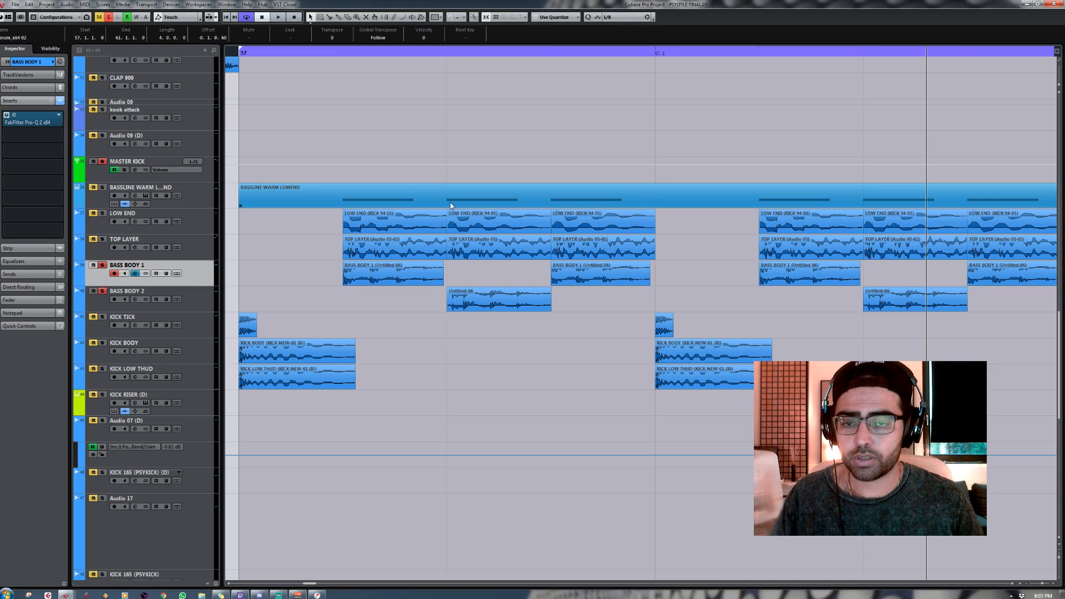
click(376, 280)
click(466, 298)
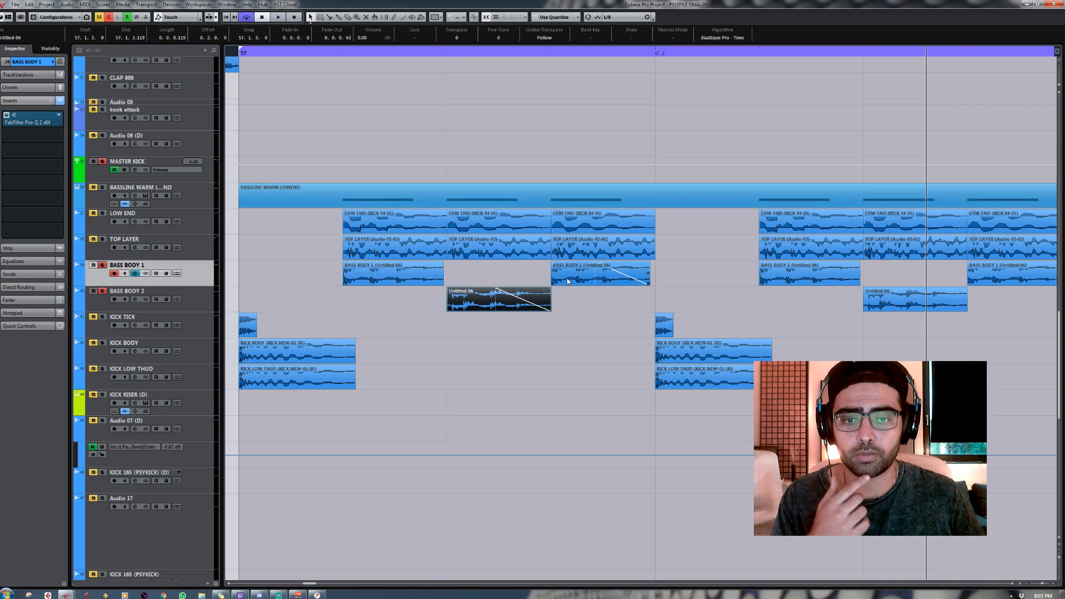
click(422, 278)
click(471, 302)
click(353, 276)
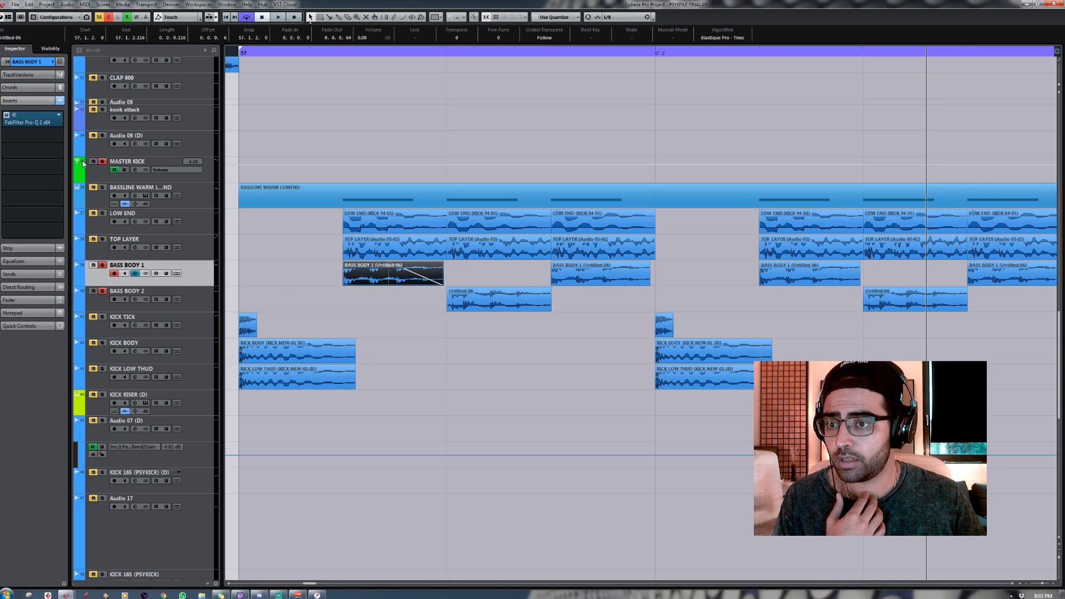
Step: Inspect the FabFilter Pro-Q 2 curves on BASS BODY 1 and BASS BODY 2, closing each equalizer window
click(14, 117)
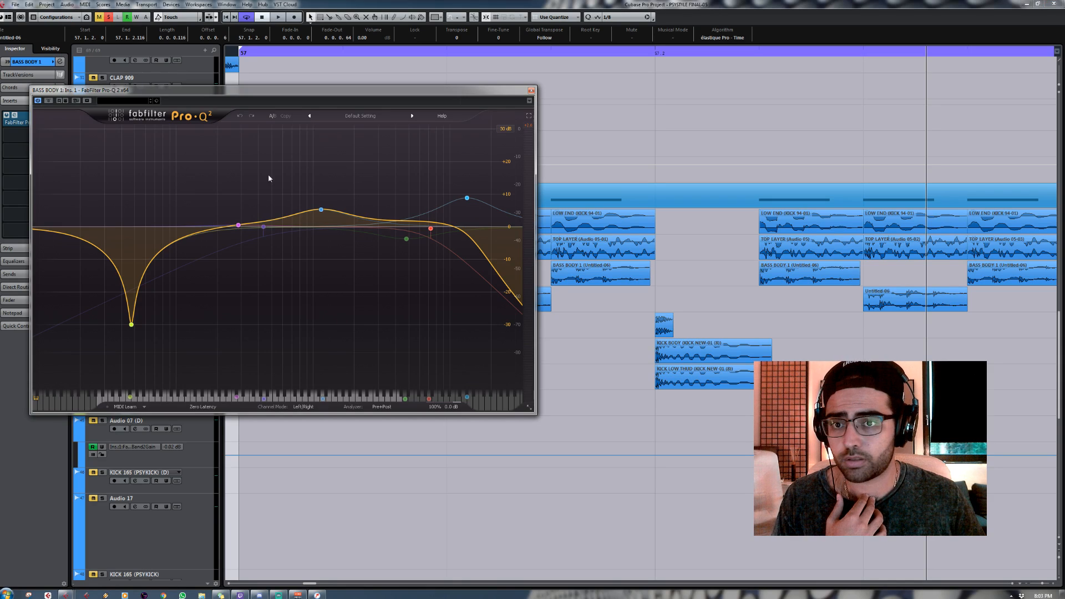
click(531, 90)
click(192, 299)
click(14, 115)
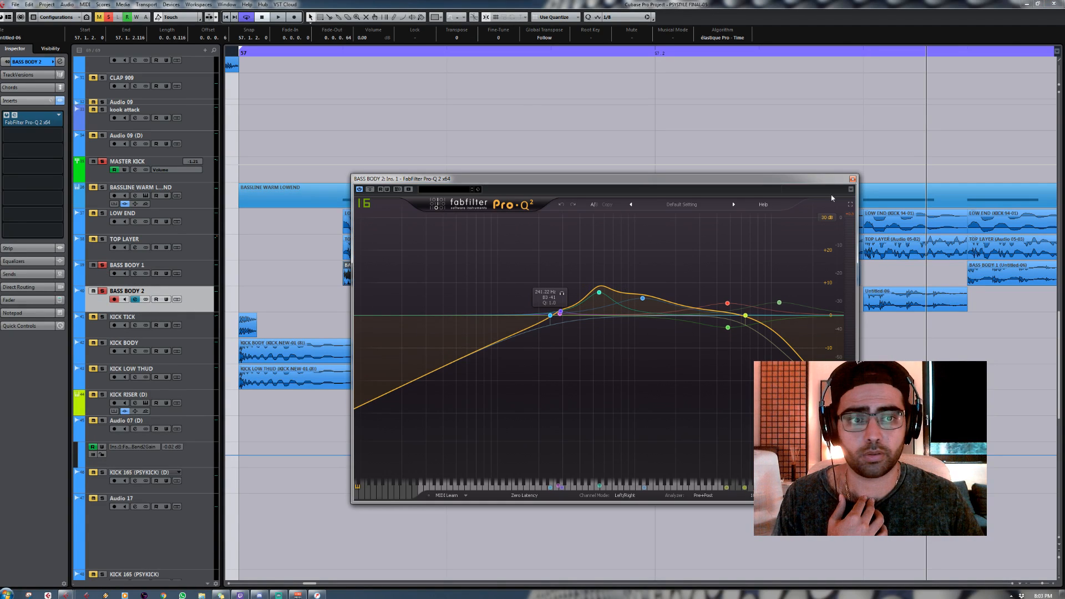
click(853, 178)
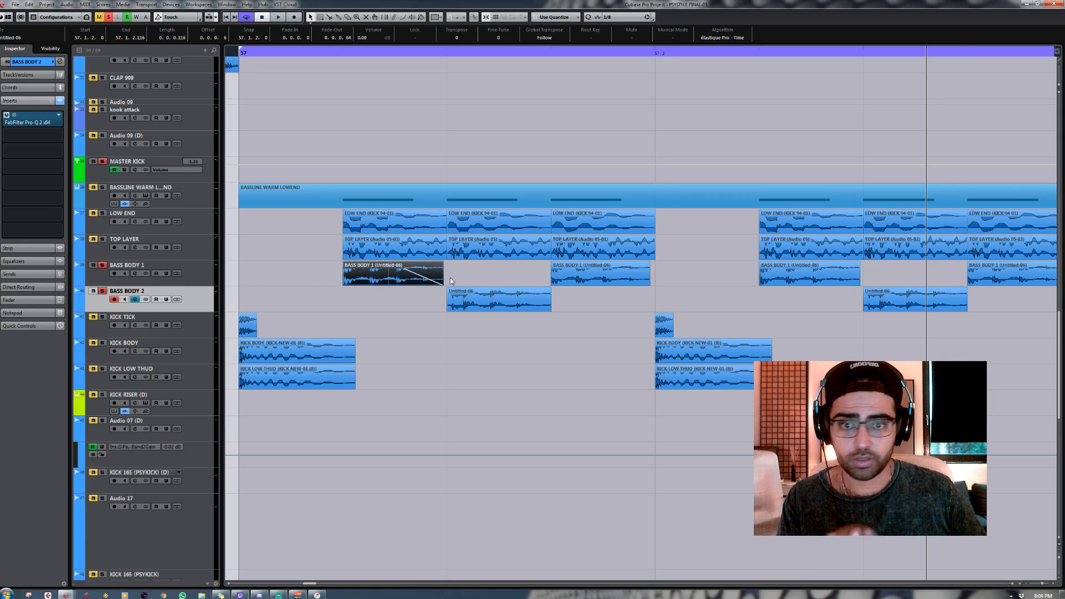
Step: Try to adjust the fade-out of the first BASS BODY 2 event and undo the change
drag(550, 288, 495, 300)
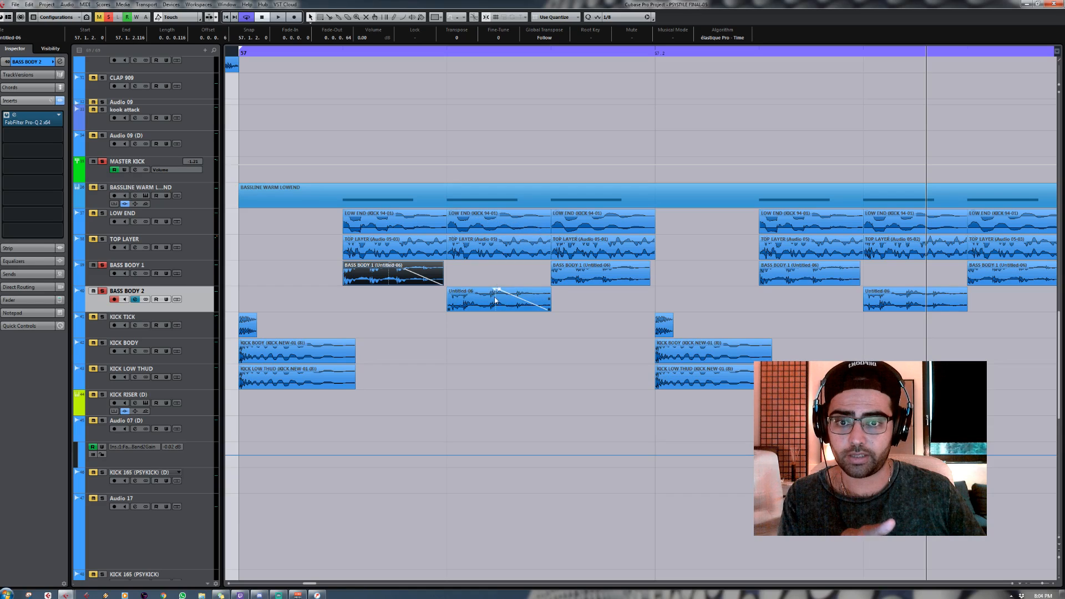
key(ctrl+z)
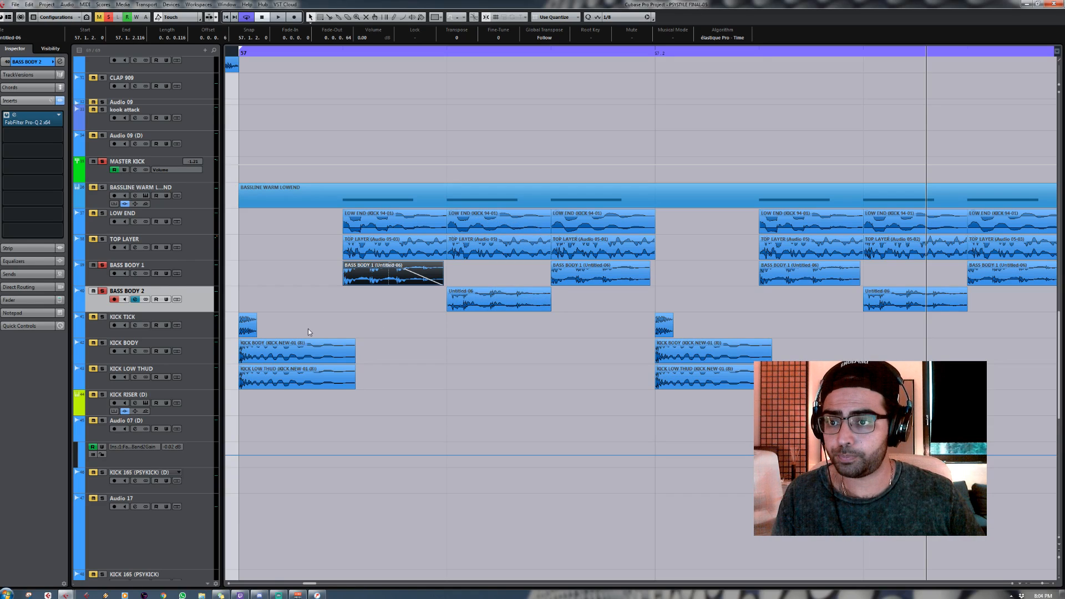
Step: Solo only TOP LAYER among the bass layers, set the loop range to the first beat of bar 57 and play it
click(103, 240)
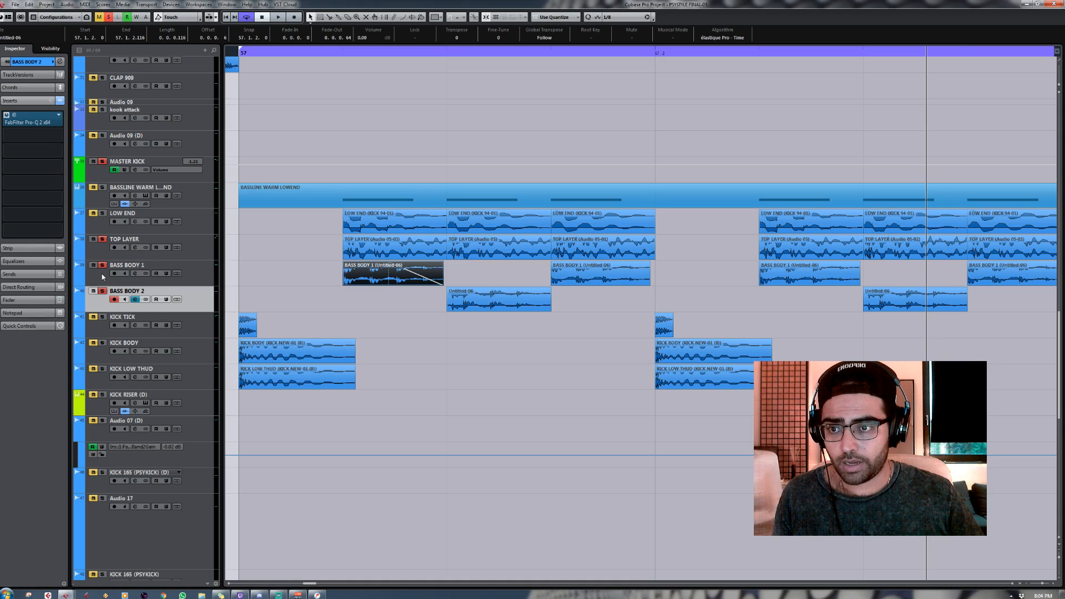
click(103, 266)
click(103, 292)
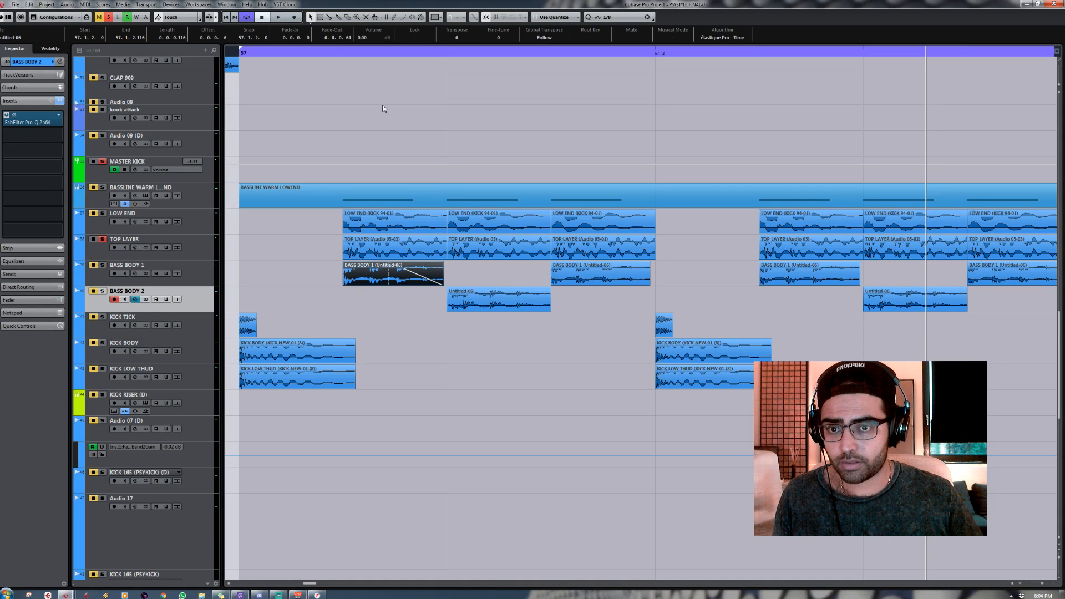
alt+click(652, 54)
drag(650, 55, 239, 55)
key(space)
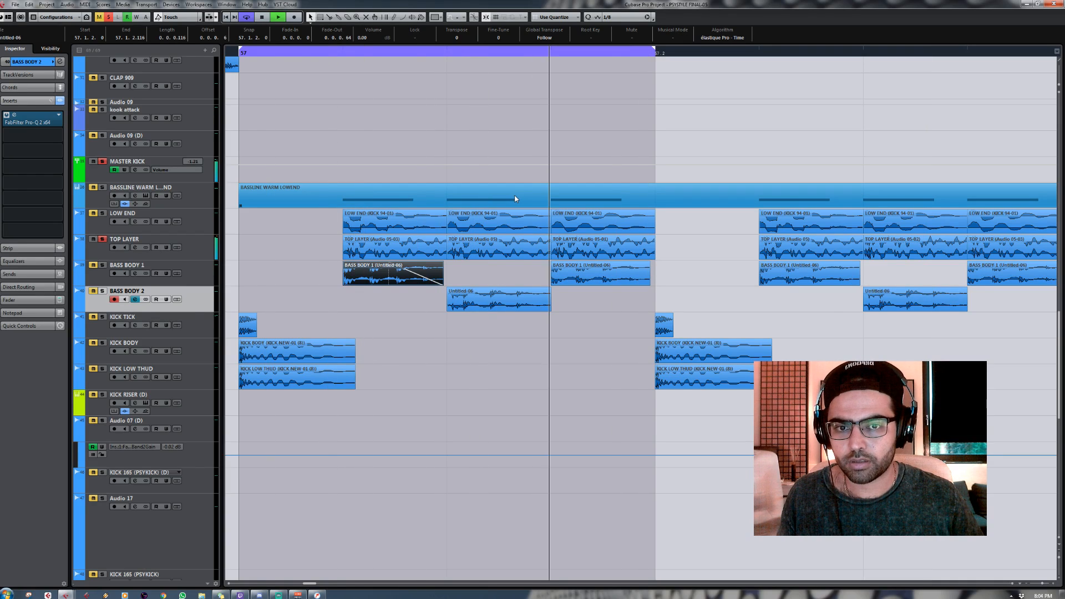
key(space)
Step: Go back and forth through the three TOP LAYER events on the first beat of bar 57 to compare them
click(420, 252)
click(502, 257)
click(414, 255)
click(500, 256)
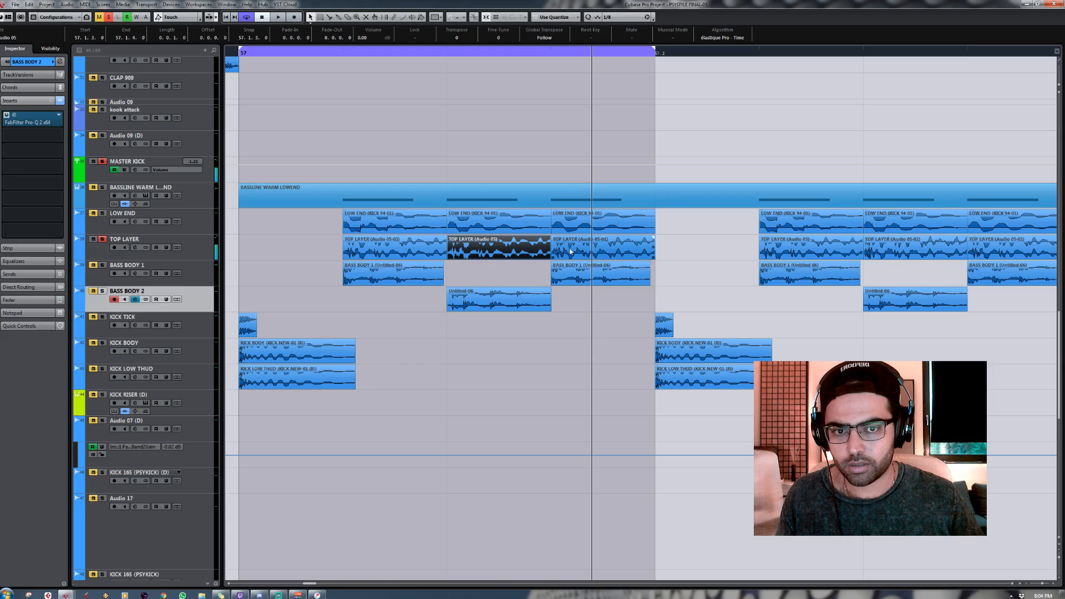
click(590, 255)
click(499, 255)
click(404, 255)
click(499, 255)
click(594, 253)
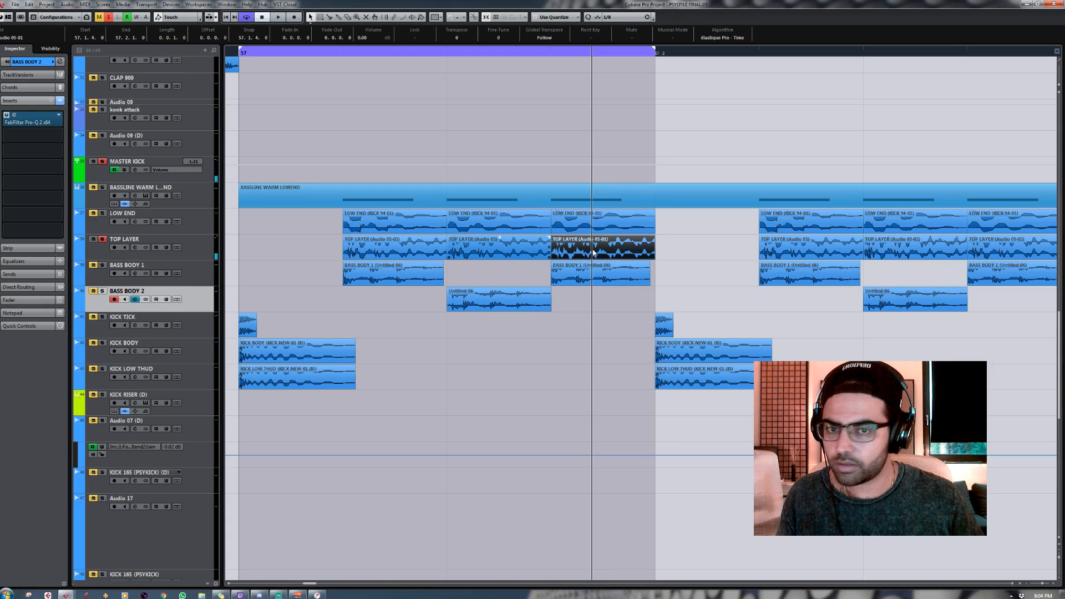
click(499, 255)
click(404, 255)
click(499, 255)
click(594, 246)
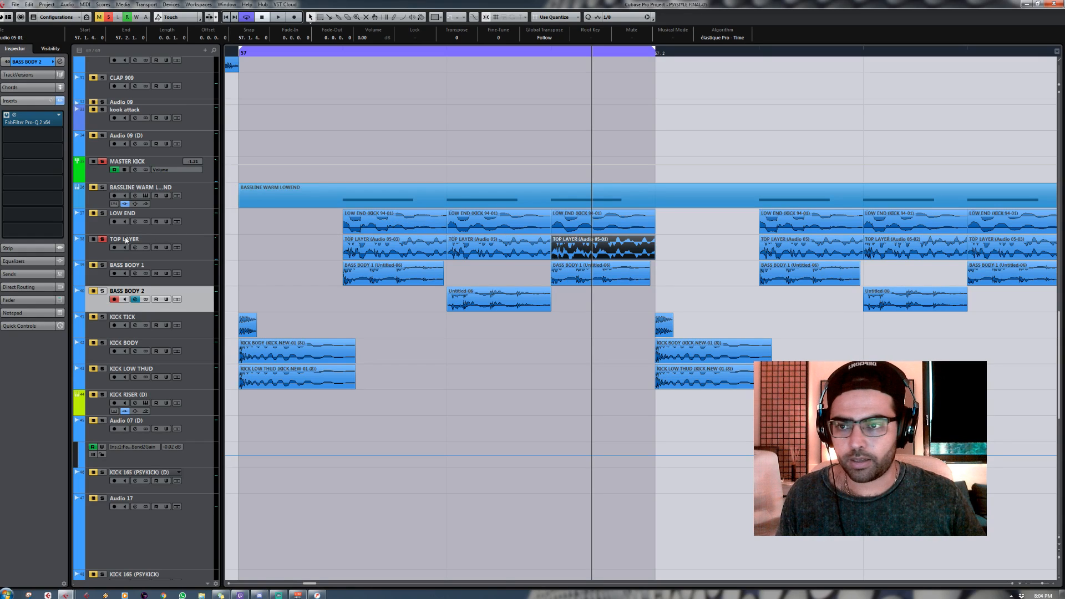
Step: Solo LOW END in place of TOP LAYER and play it from the start of bar 57
click(102, 213)
click(102, 232)
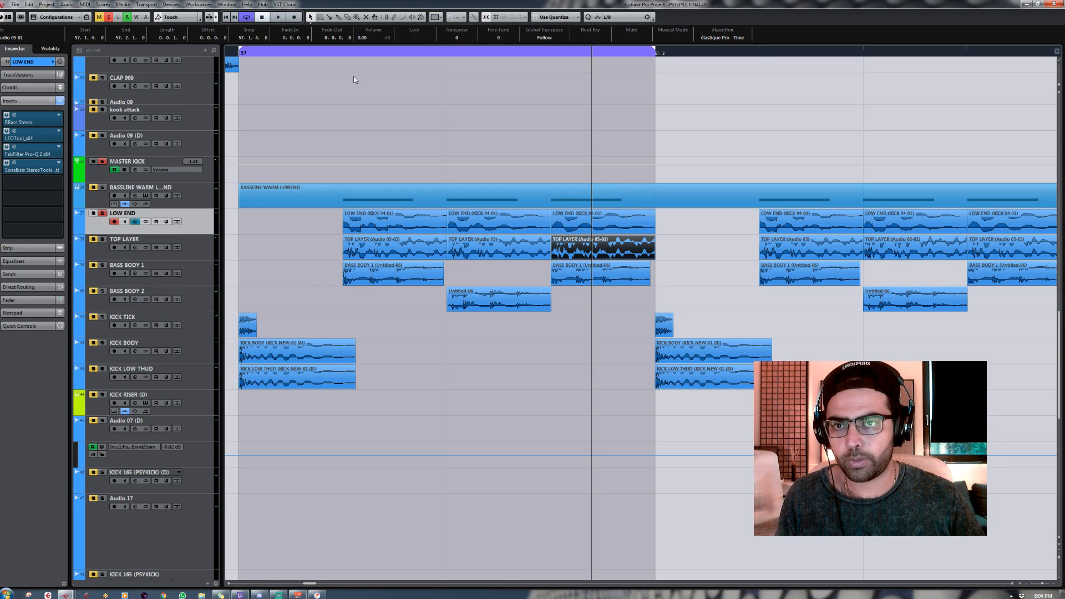
click(240, 52)
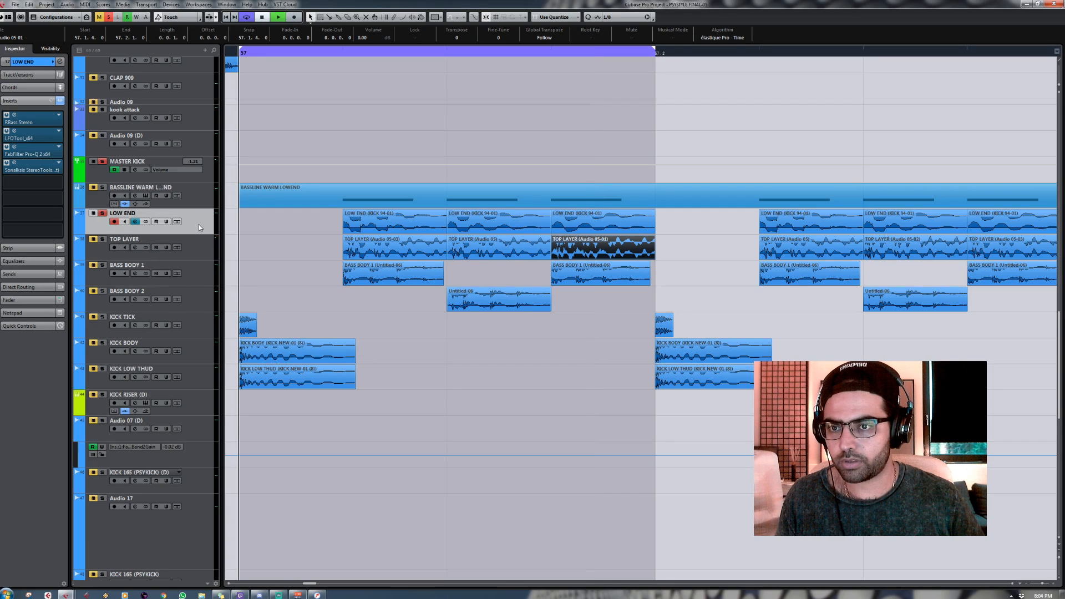
key(space)
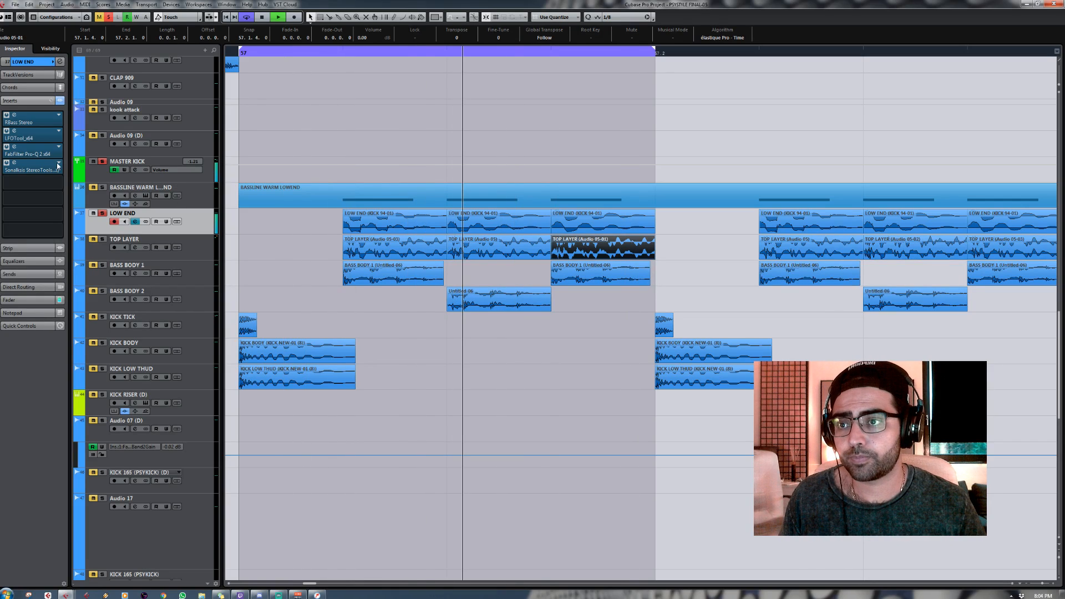
key(space)
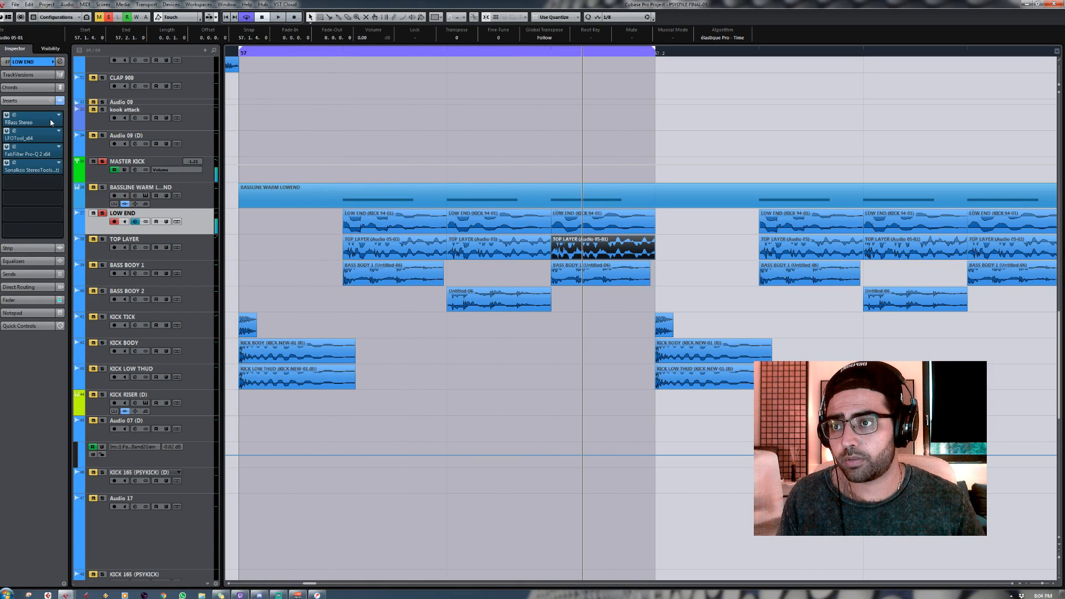
Step: Review the RBass Stereo and LFOTool inserts on LOW END, closing their windows
click(34, 121)
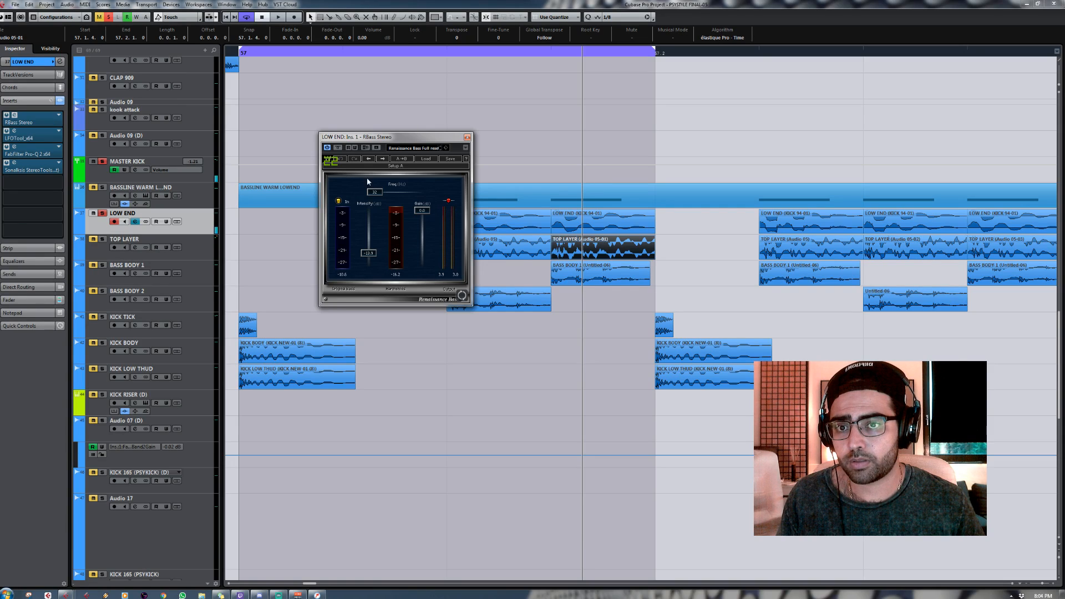
click(467, 137)
click(44, 139)
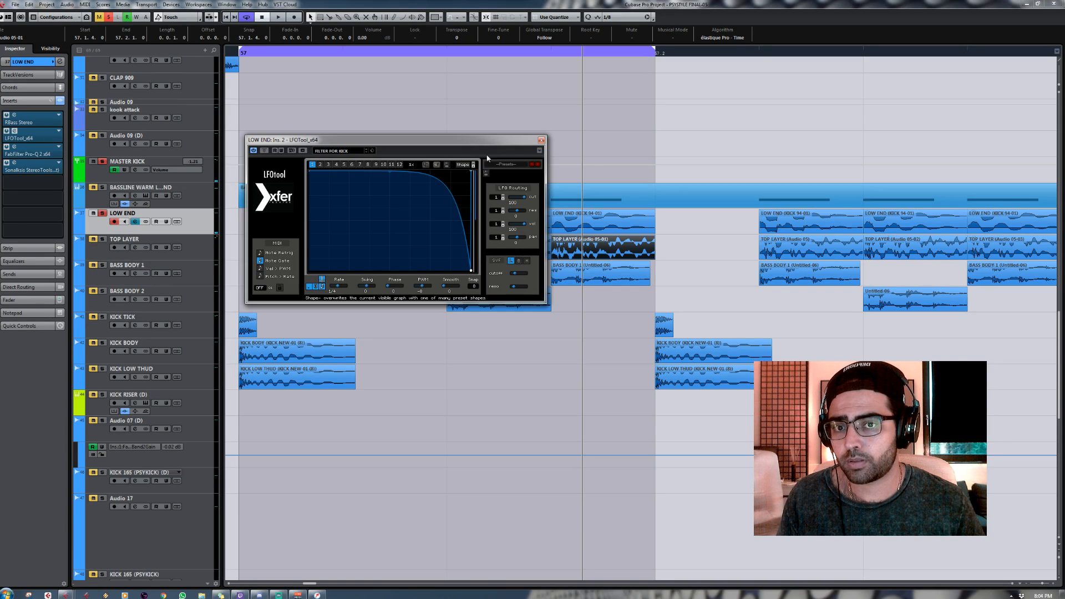
click(540, 141)
click(28, 139)
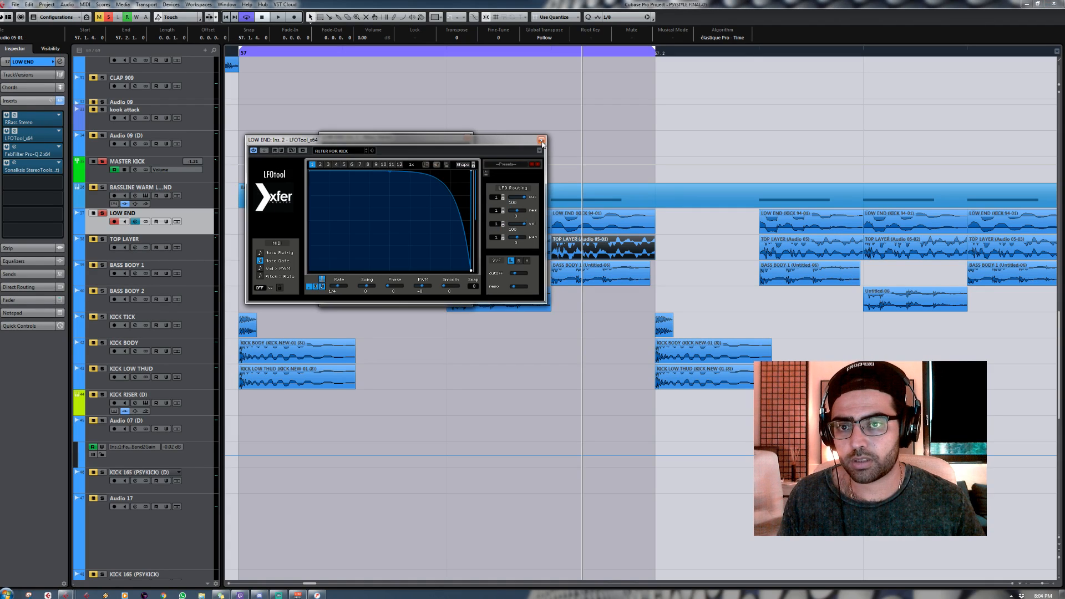
click(541, 140)
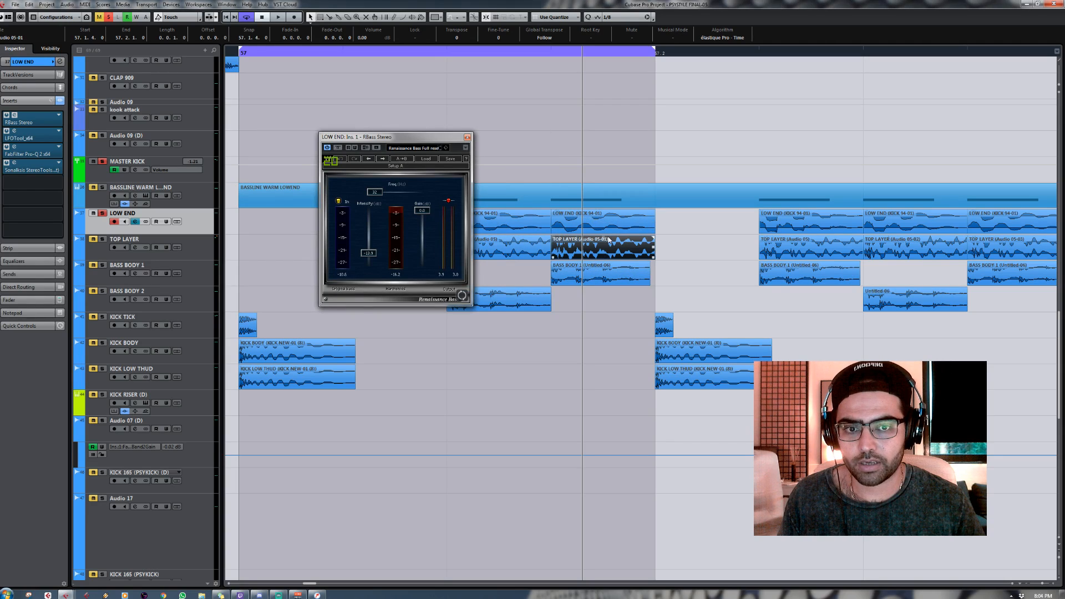
click(467, 137)
Step: Inspect LOW END's FabFilter Pro-Q 2 curve, close it and select the three LOW END events on bar 57's first beat
click(51, 154)
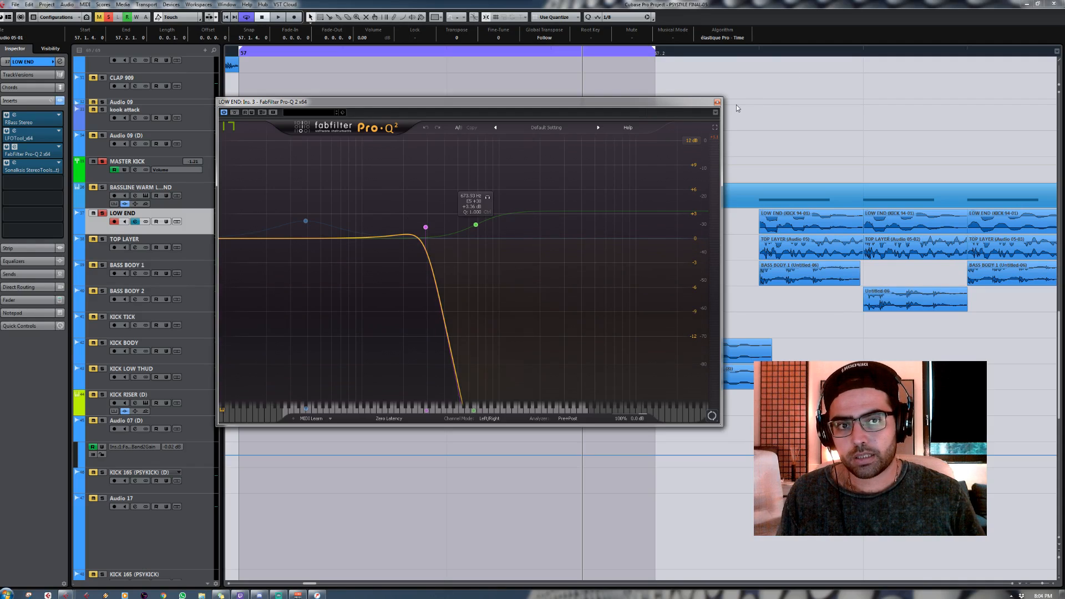
click(717, 102)
drag(298, 223, 632, 227)
drag(702, 222, 386, 215)
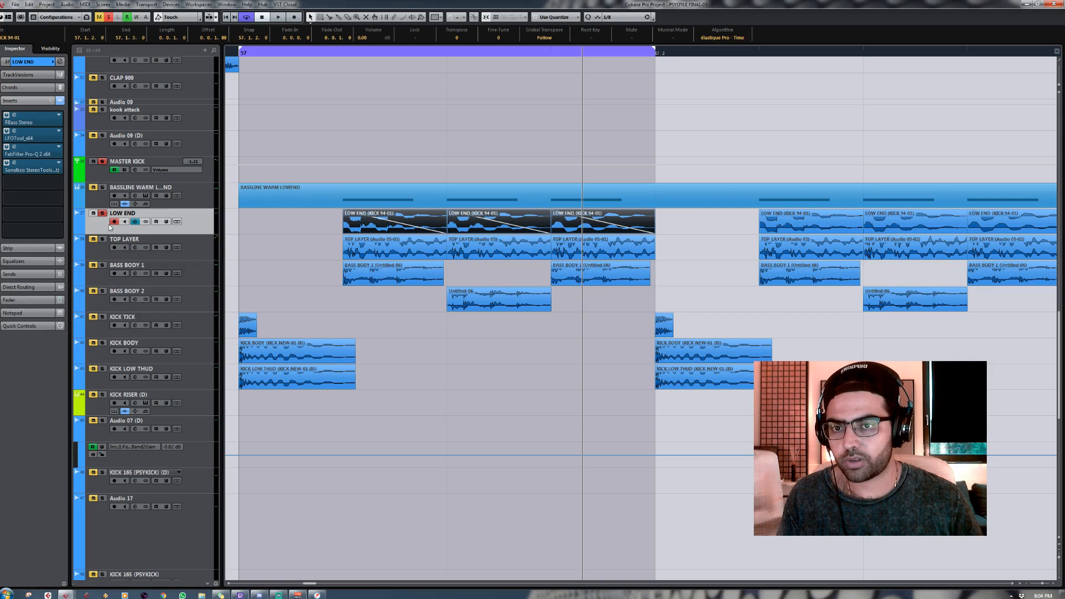
Step: Bypass all inserts on LOW END and play the soloed layer from the start of bar 57
click(59, 102)
key(space)
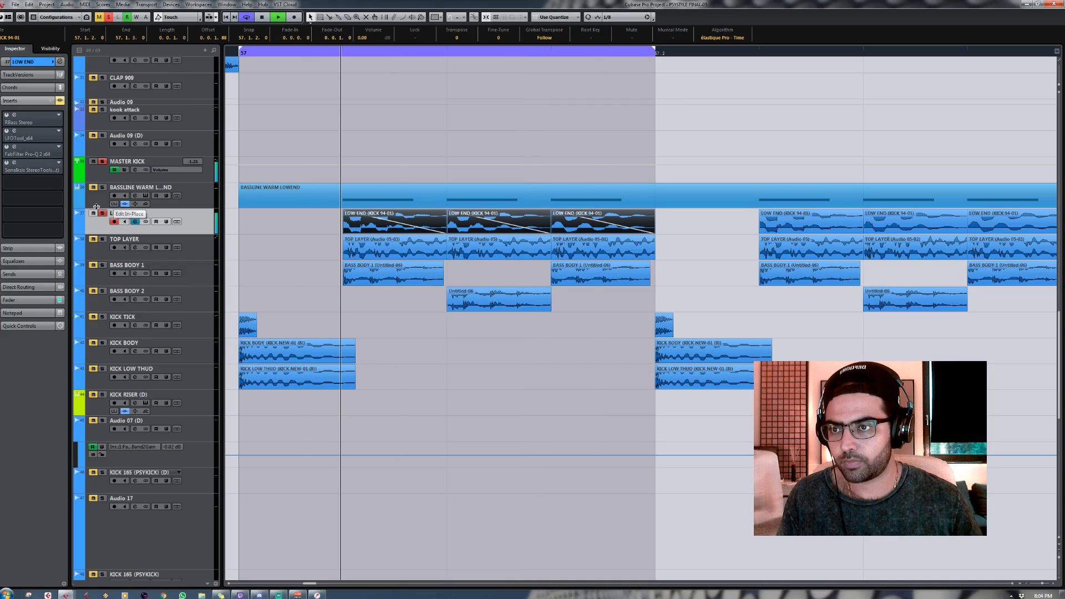
key(space)
Step: Delete the second and third LOW END events on bar 57's first beat and lengthen the first event past 57.2
click(674, 223)
drag(675, 223, 455, 224)
key(Delete)
click(408, 226)
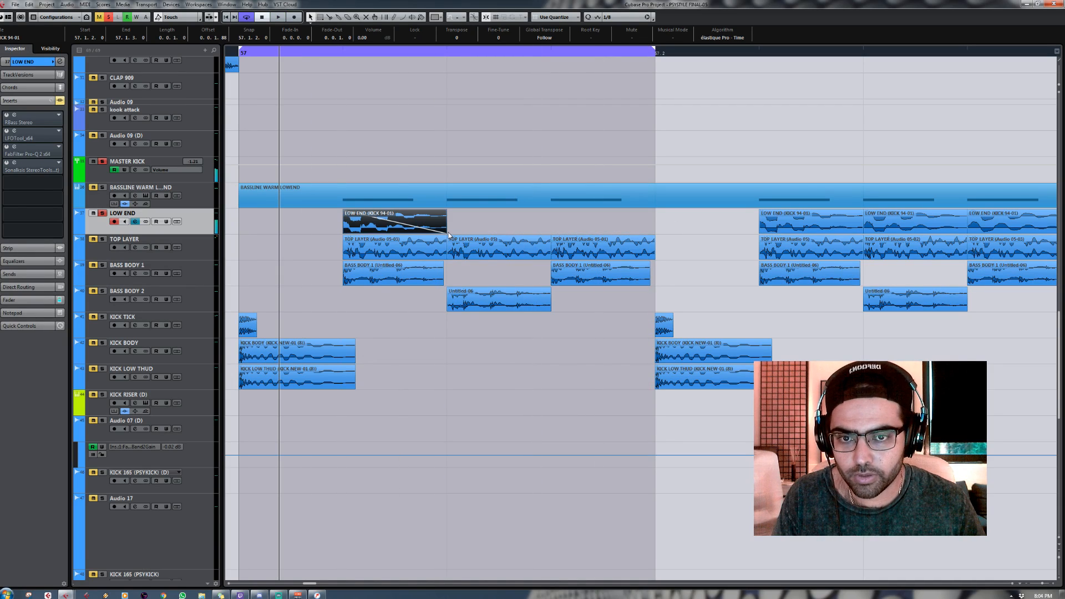
double_click(407, 227)
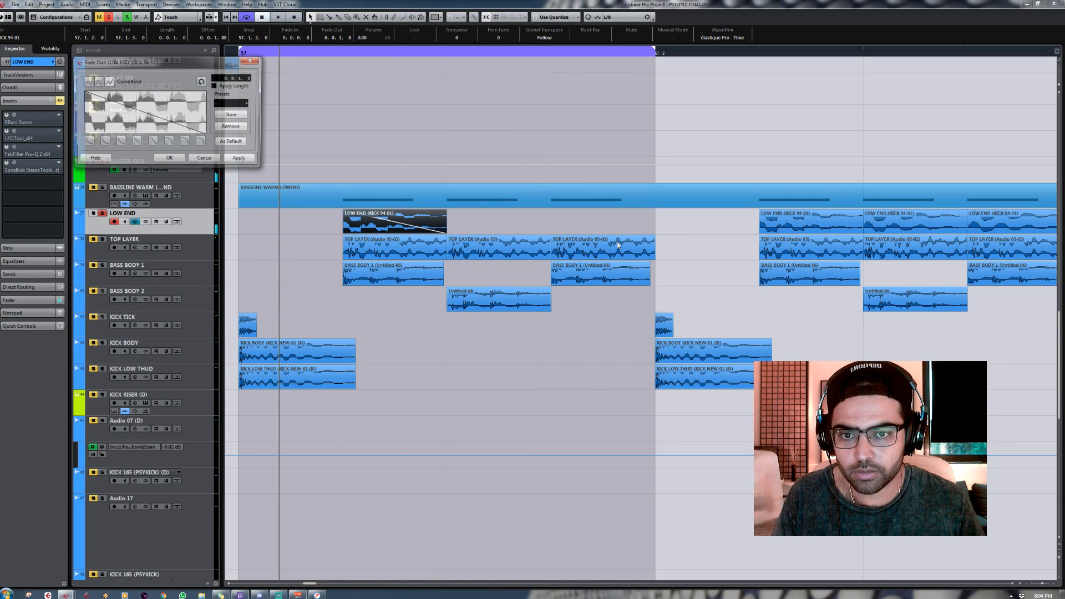
click(260, 60)
drag(444, 233, 864, 229)
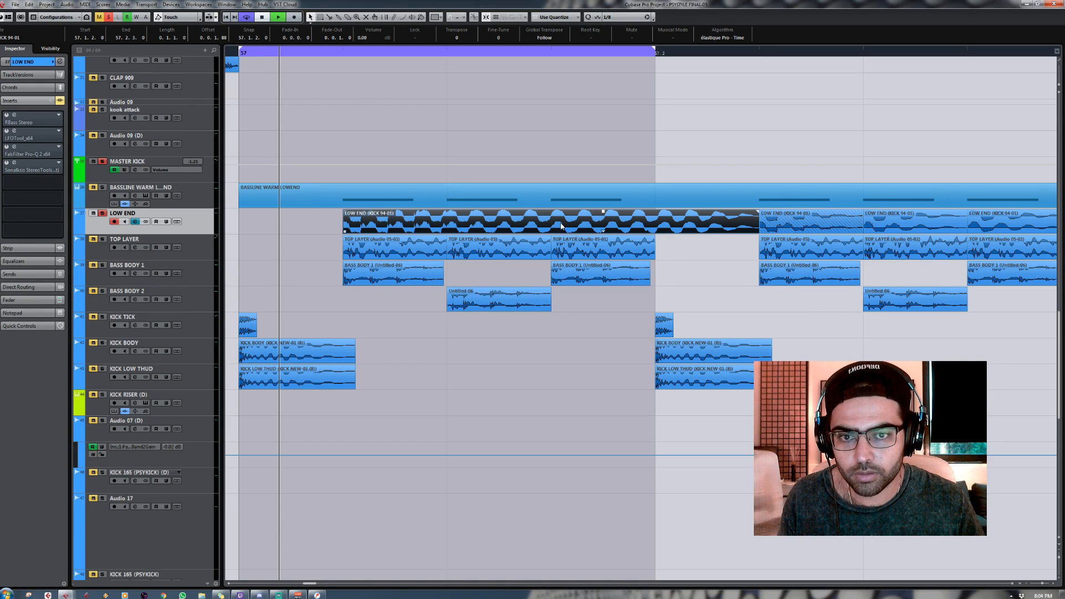
Step: Play the lengthened LOW END event, and undo its lengthening and the deletion of the two neighbouring events
key(space)
drag(405, 221, 405, 220)
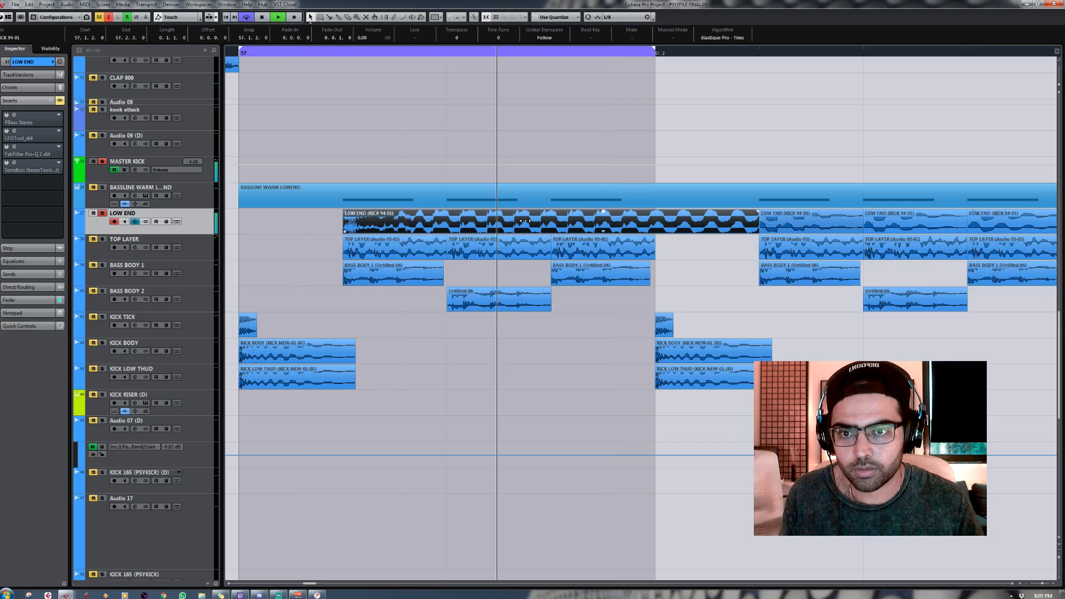
key(ctrl+z)
key(ctrl+z)
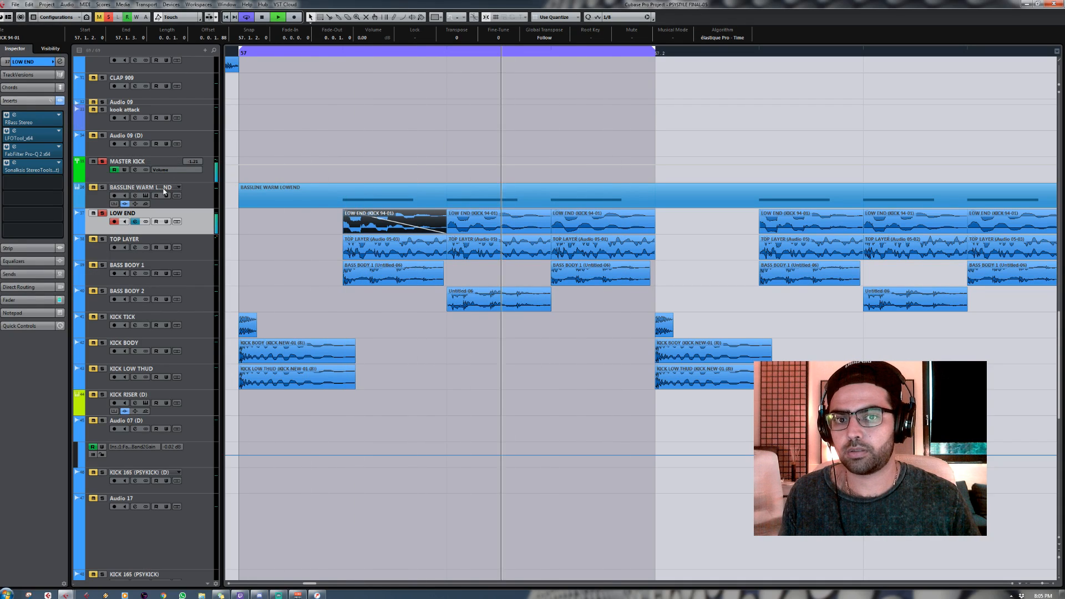
Step: Stop playback and go back and forth through the three LOW END events on bar 57's first beat to compare them
key(space)
click(502, 229)
click(610, 243)
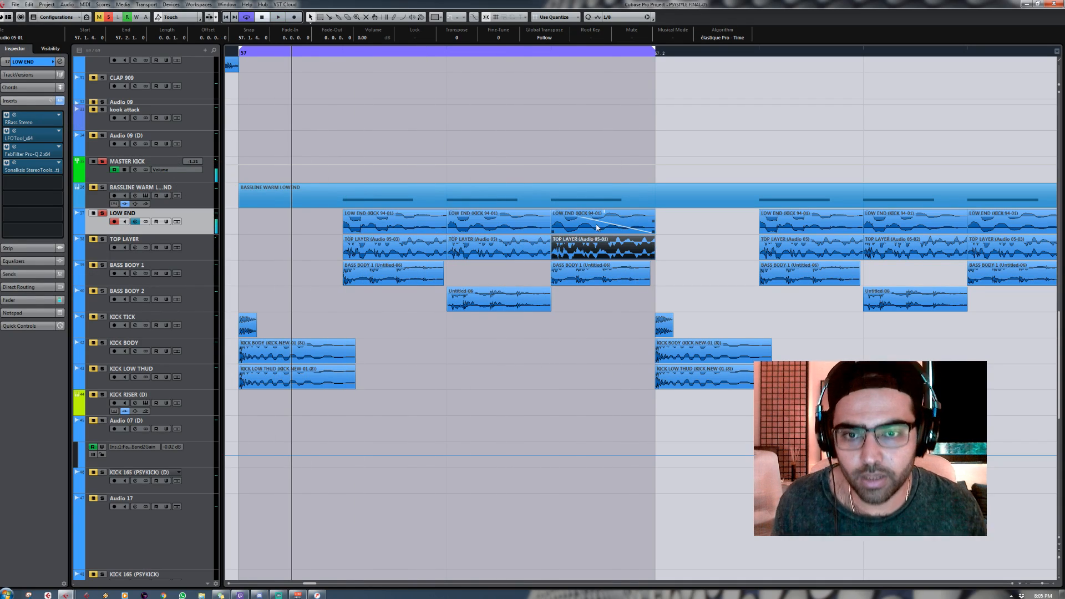
click(599, 226)
click(519, 227)
click(575, 230)
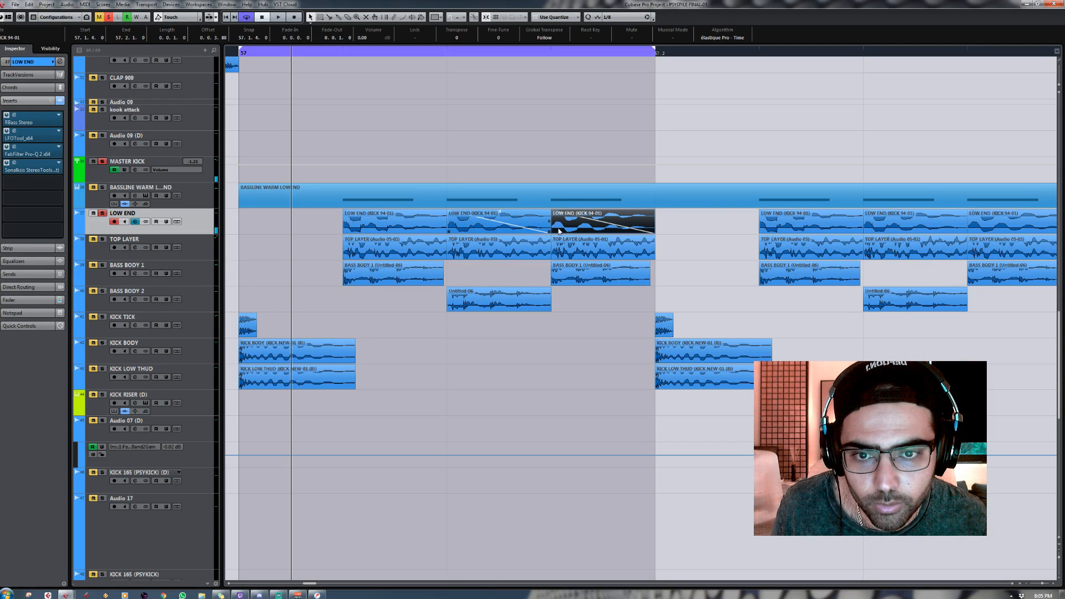
click(497, 228)
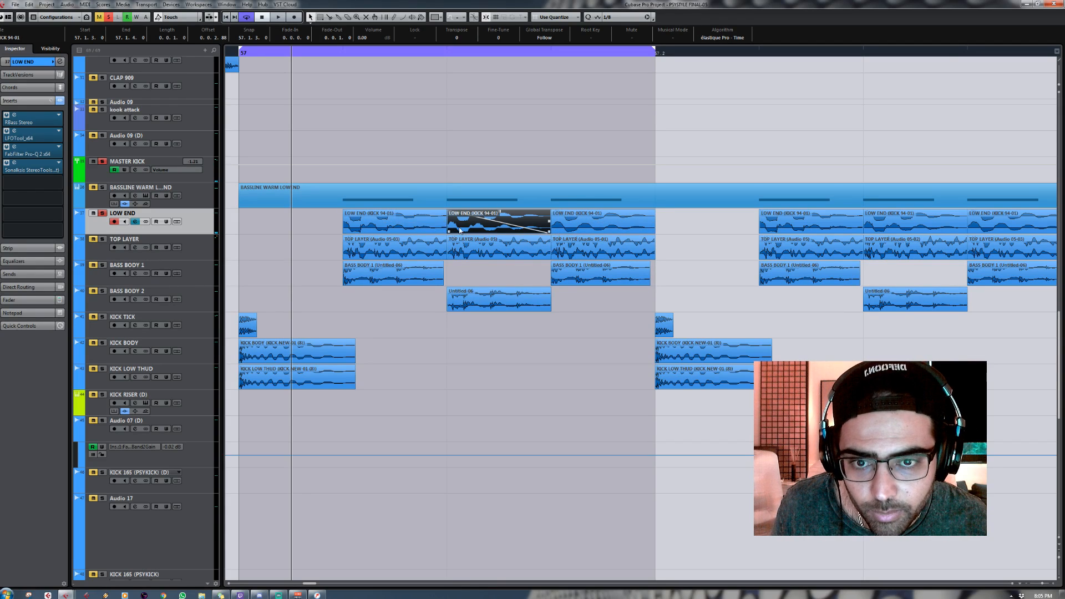
click(598, 224)
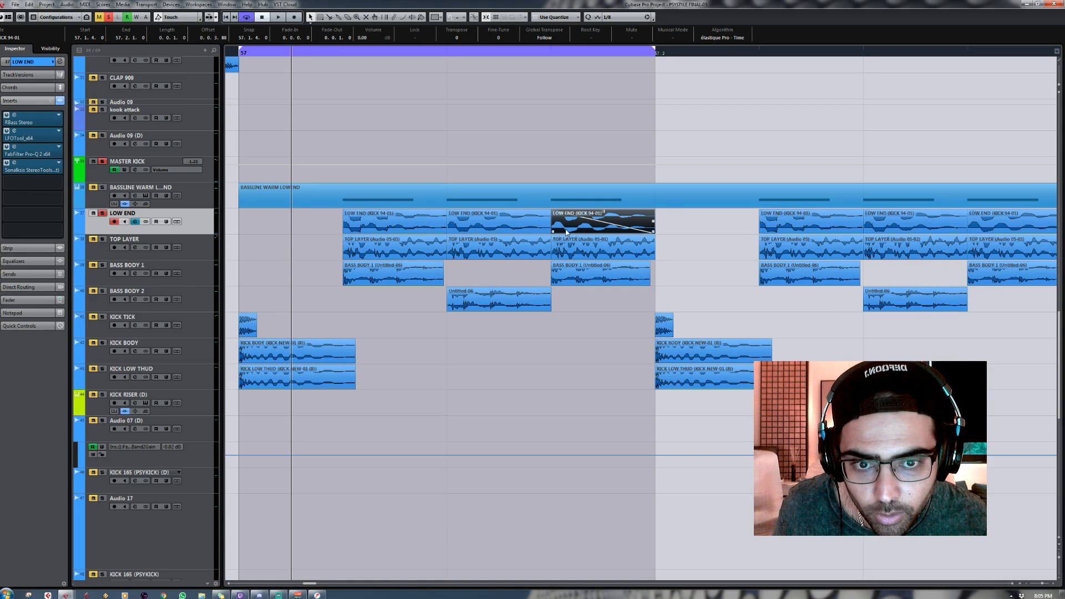
drag(598, 225, 651, 225)
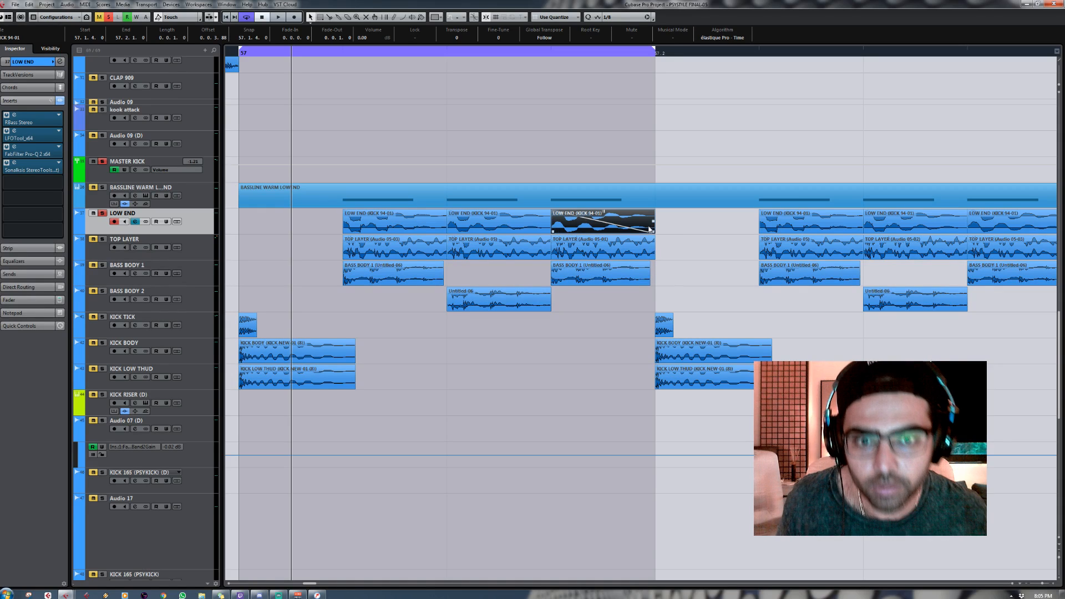
click(375, 226)
click(500, 224)
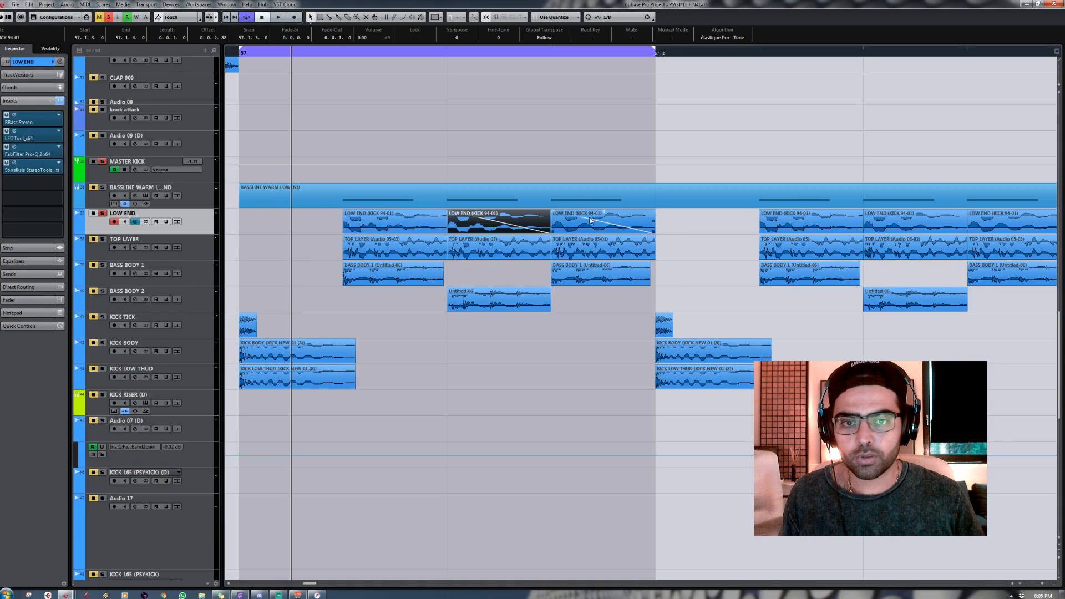
click(591, 222)
click(496, 227)
click(375, 231)
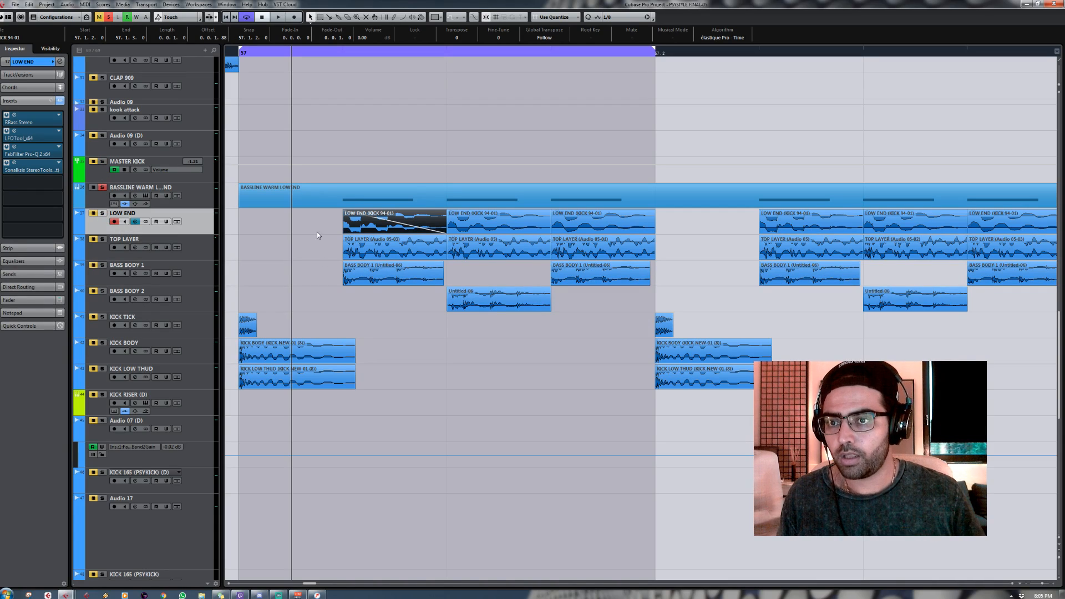
Step: Replace the solo on BASSLINE WARM LOWEND with a solo on the MASTER KICK group
key(Up)
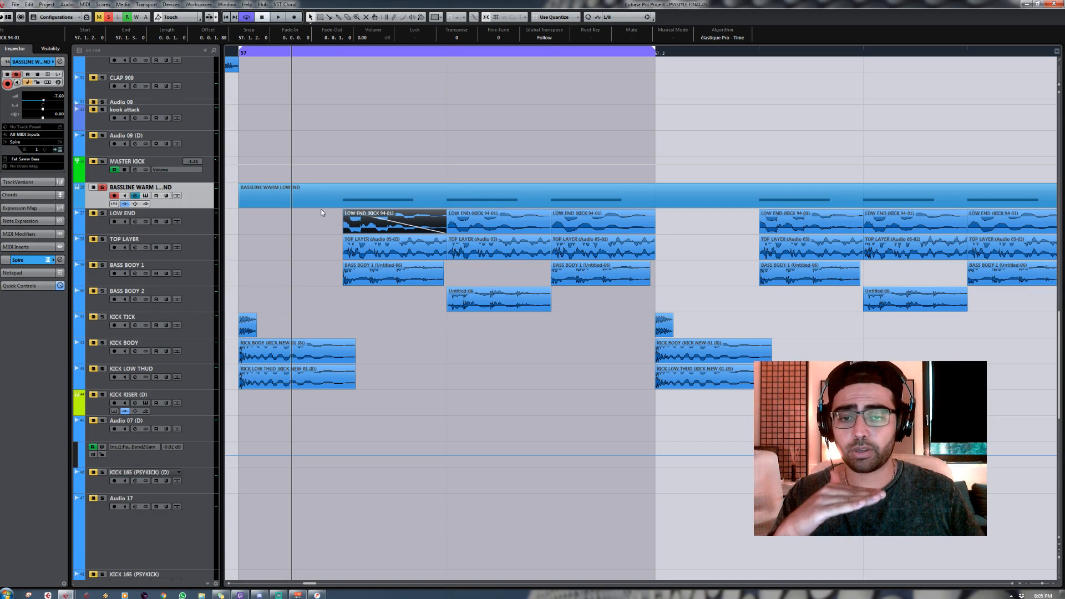
click(208, 177)
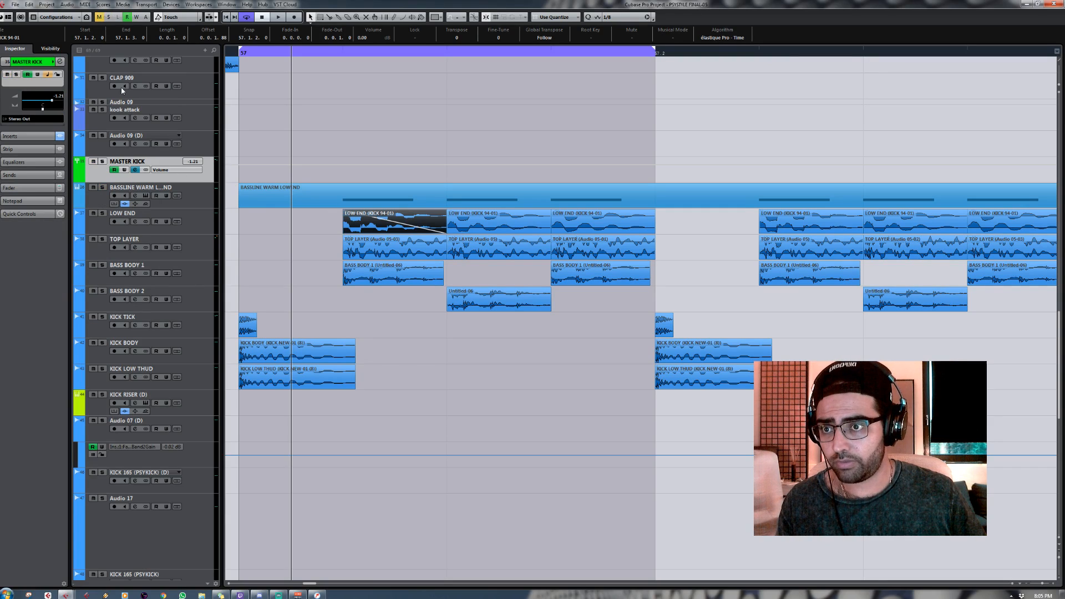
click(102, 162)
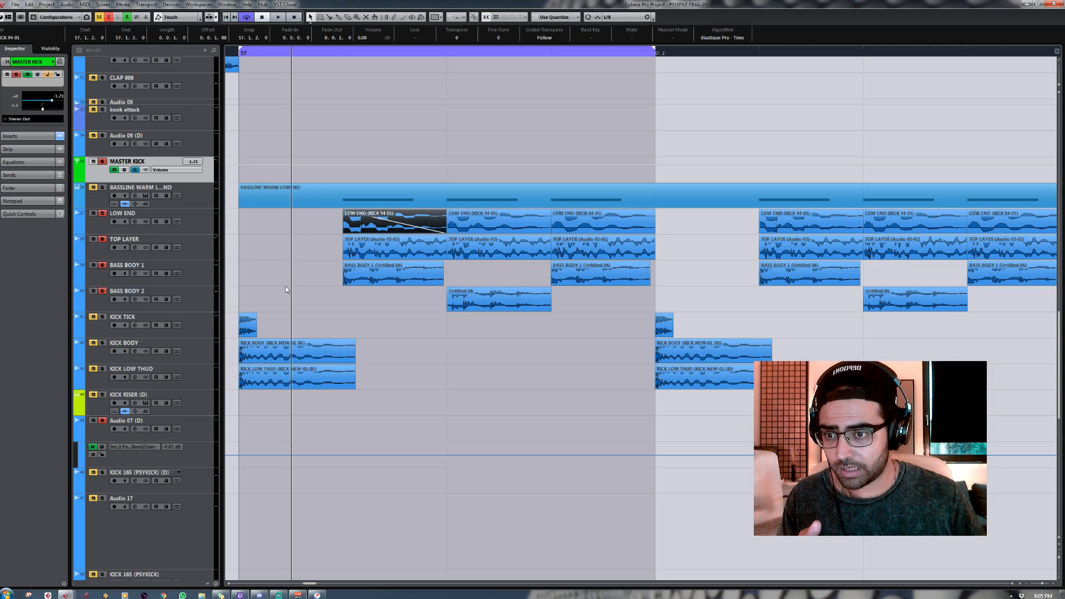
Step: Review the Oxford Inflator and FabFilter Pro-Q 2 inserts in MASTER KICK's channel settings, closing each plug-in window
click(136, 171)
click(580, 151)
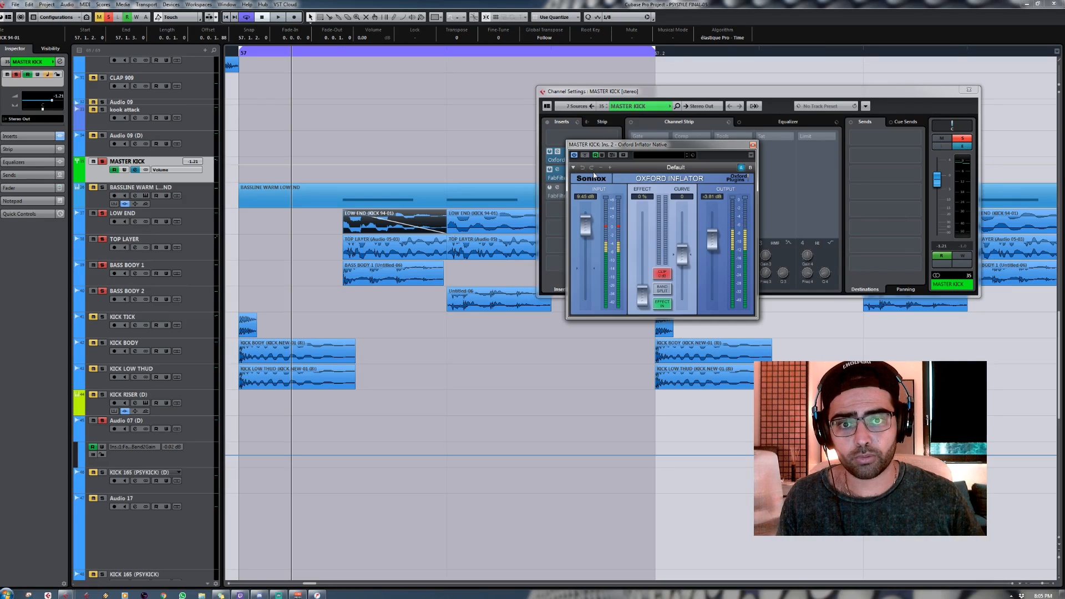
click(753, 146)
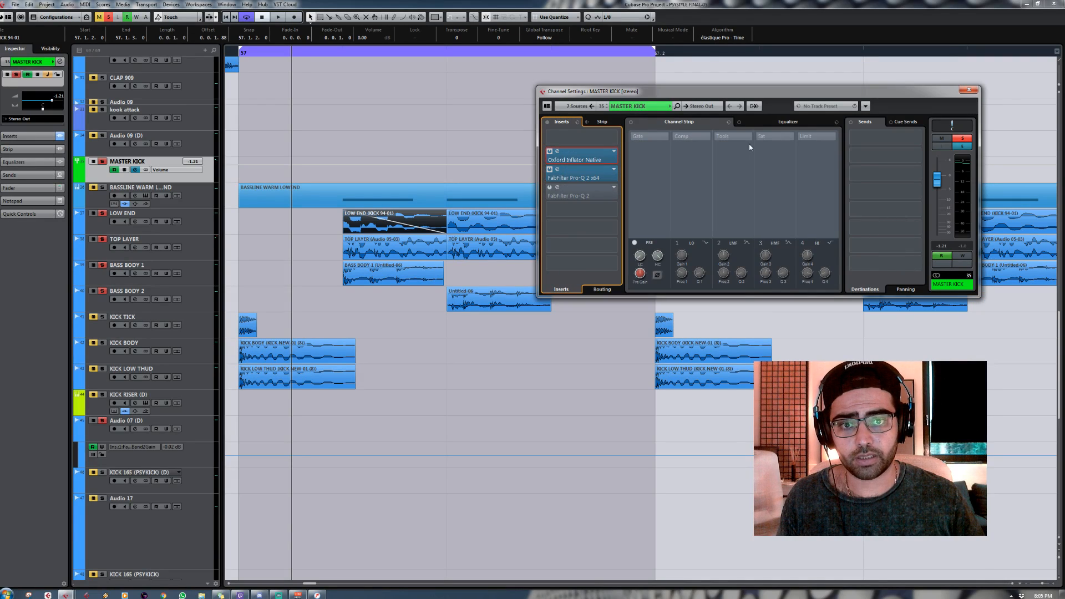
click(597, 198)
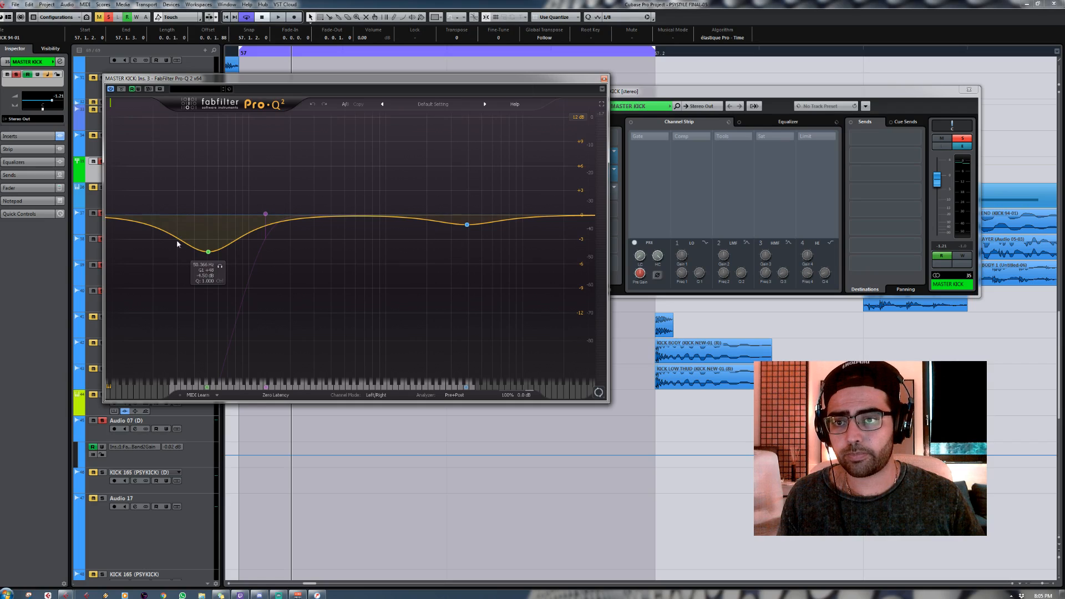
click(603, 79)
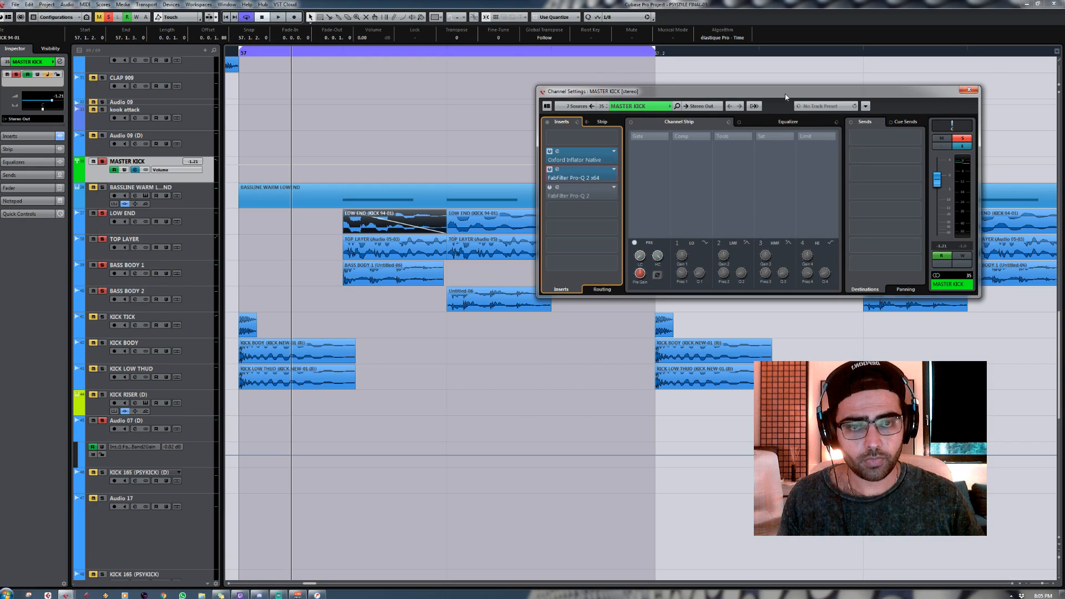
Step: Play the soloed MASTER KICK group, adding BASSLINE WARM LOWEND and the KICK TICK, KICK BODY and KICK LOW THUD tracks to the solo
drag(786, 97, 809, 87)
key(space)
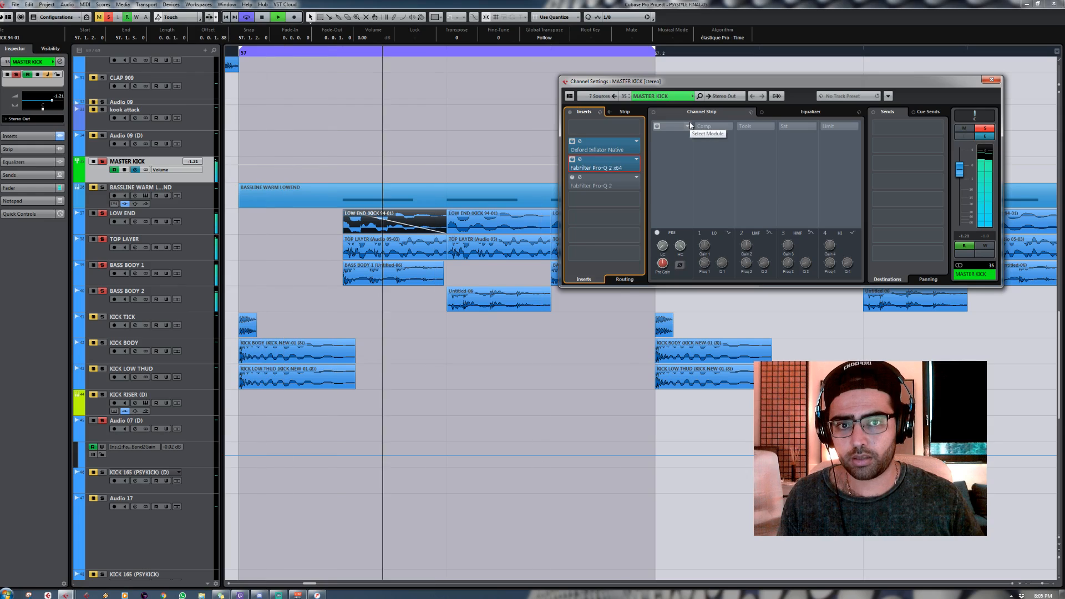
click(103, 188)
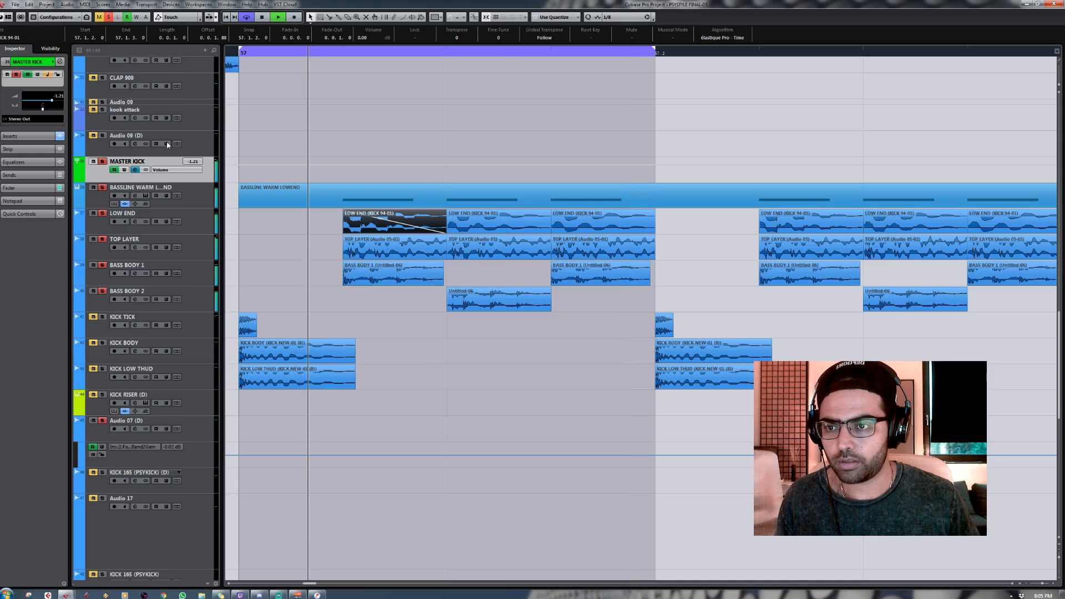
click(103, 317)
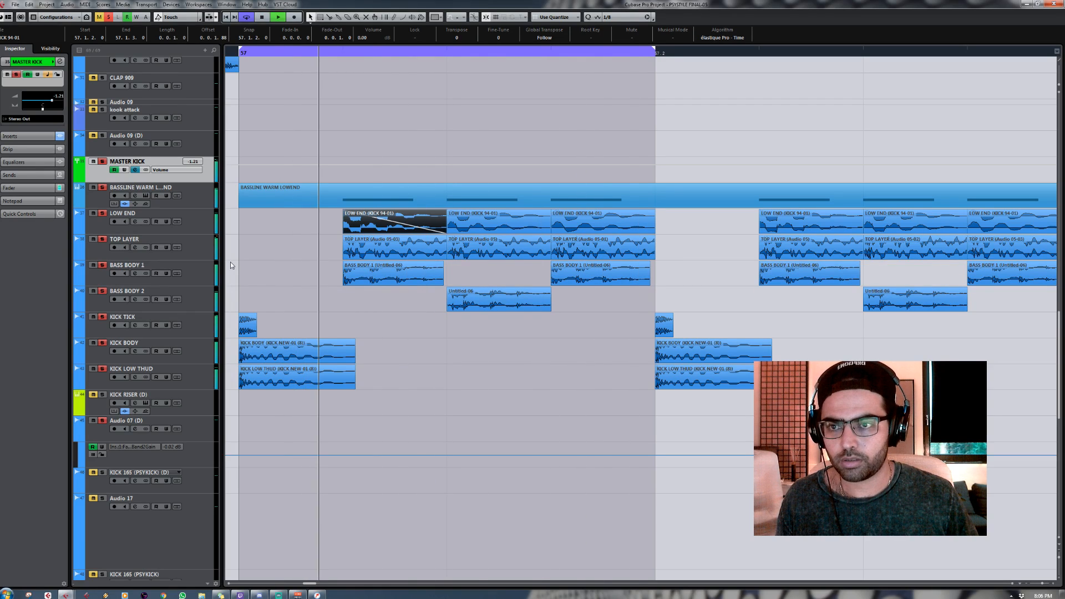
Step: Clear all solos and play the full arrangement from shortly before bar 129, with the kook attack track selected
click(110, 17)
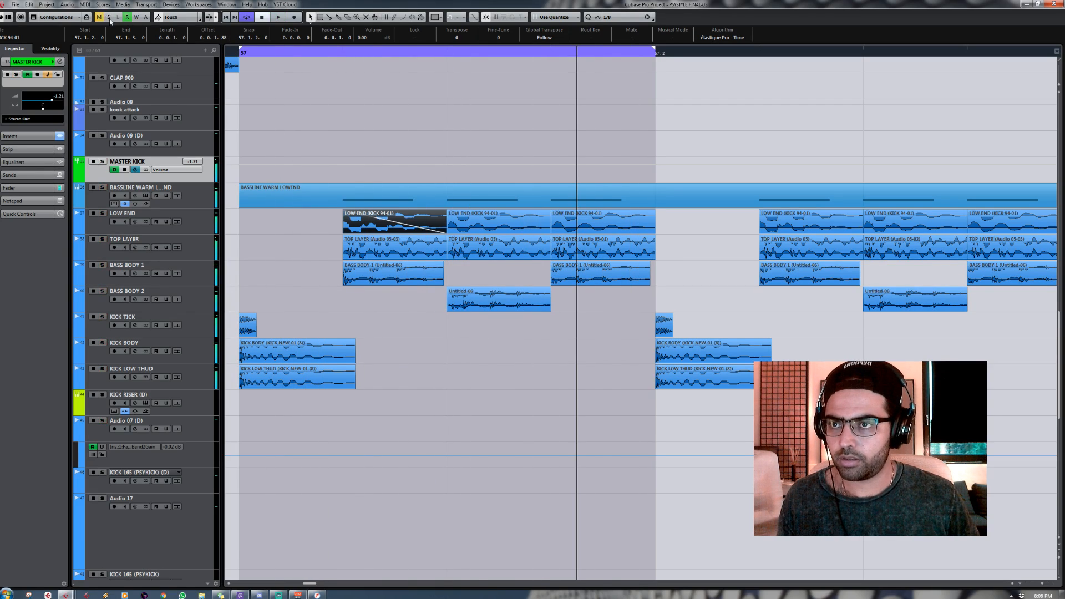
drag(246, 52, 439, 56)
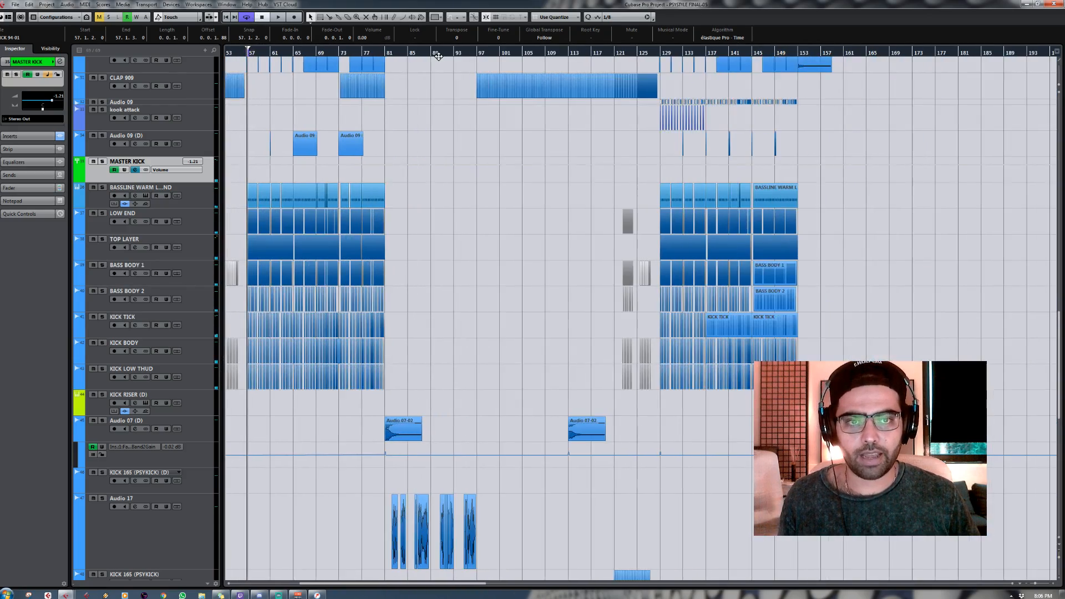
drag(671, 51, 487, 109)
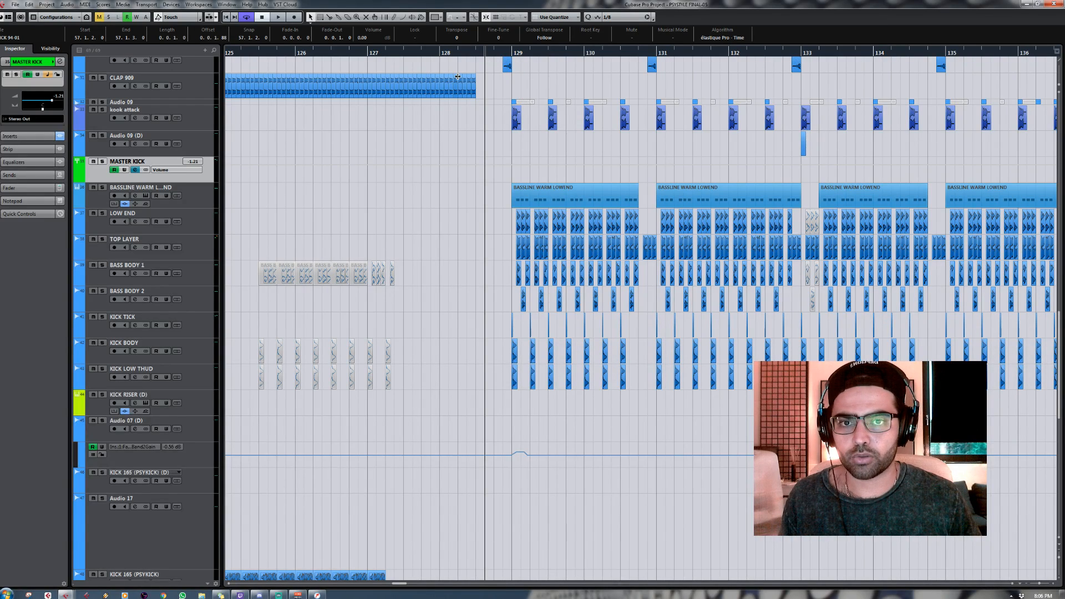
click(202, 112)
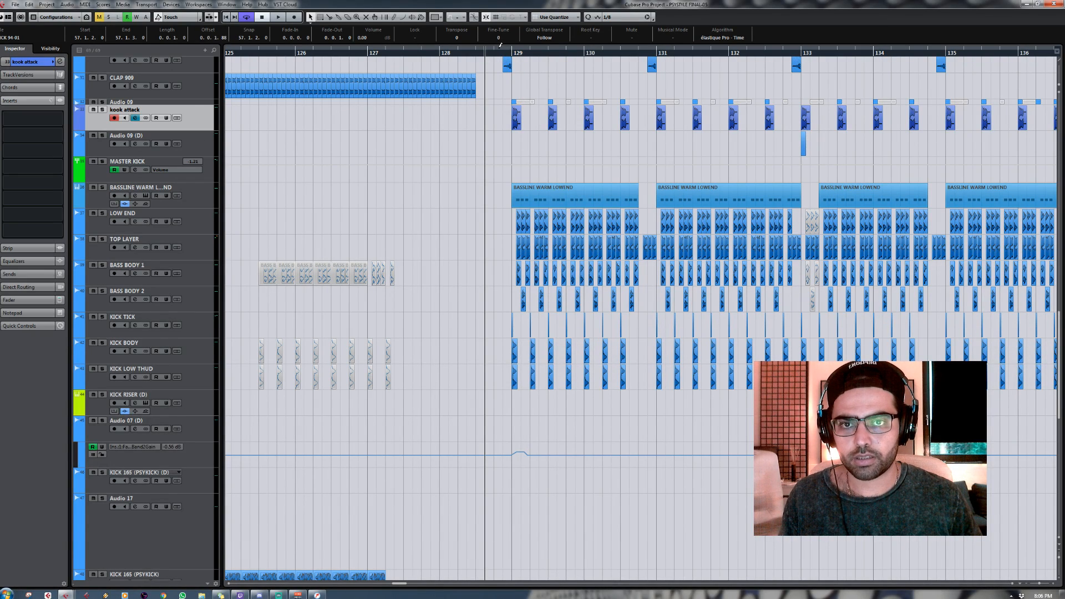
key(space)
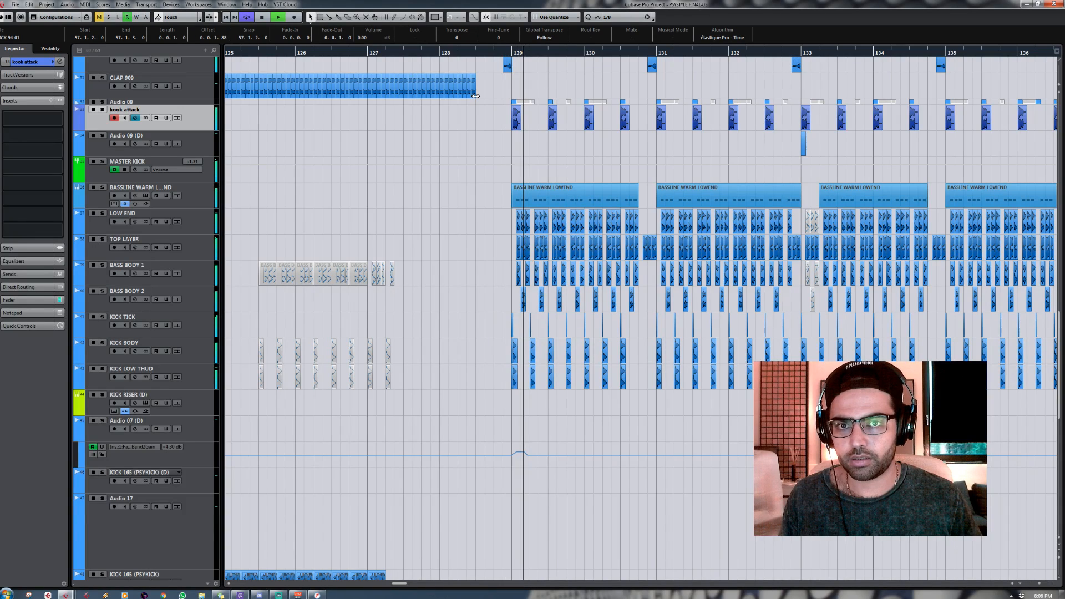
Step: Compare the drop with and without the kook attack track, leaving the track muted and stopping playback
click(102, 110)
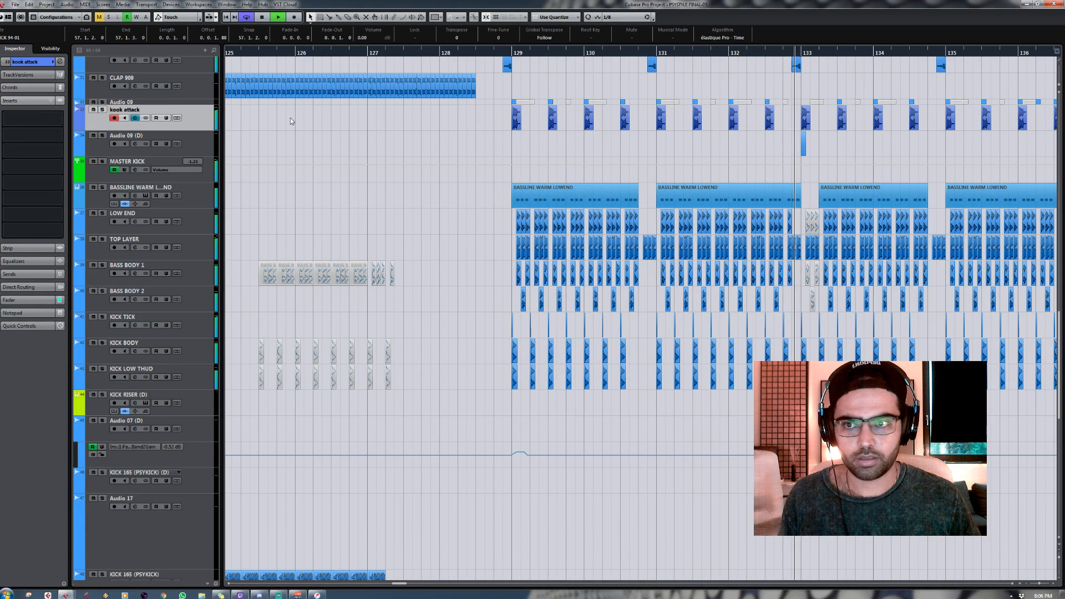
click(93, 110)
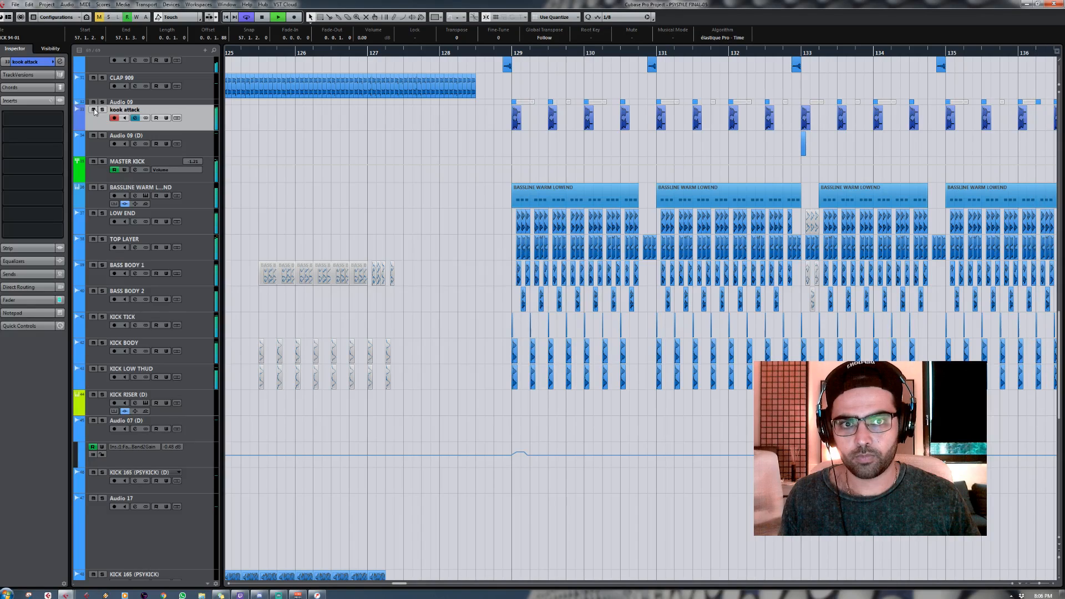
key(space)
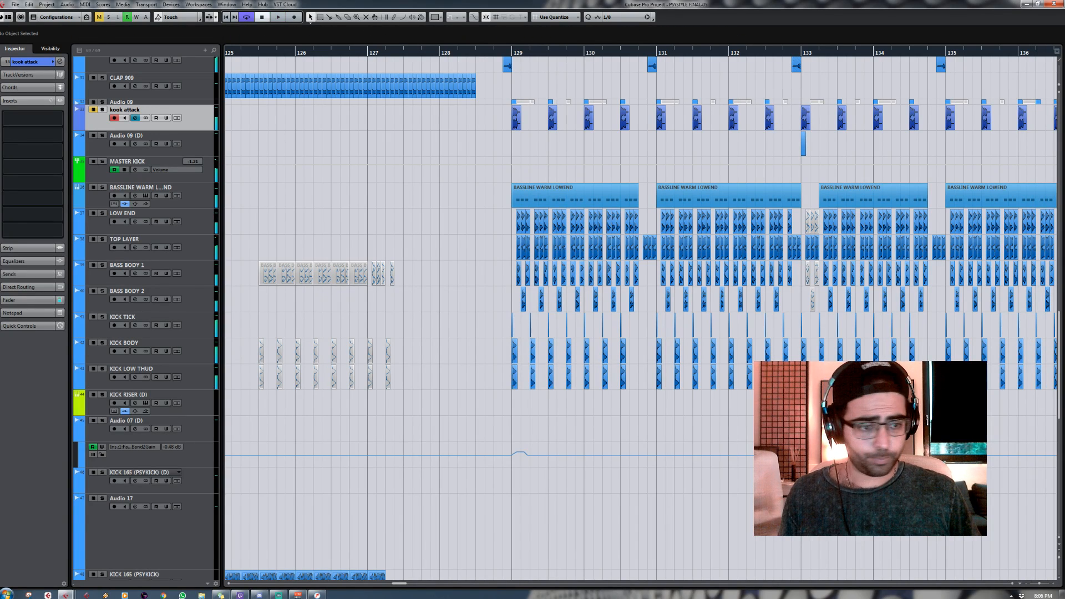
Step: Look over the whole arrangement, from the Sylenth1 layers down through the kick and bass tracks to Serum
drag(1040, 583, 1036, 583)
scroll(1020, 547, up, 5)
scroll(701, 318, up, 5)
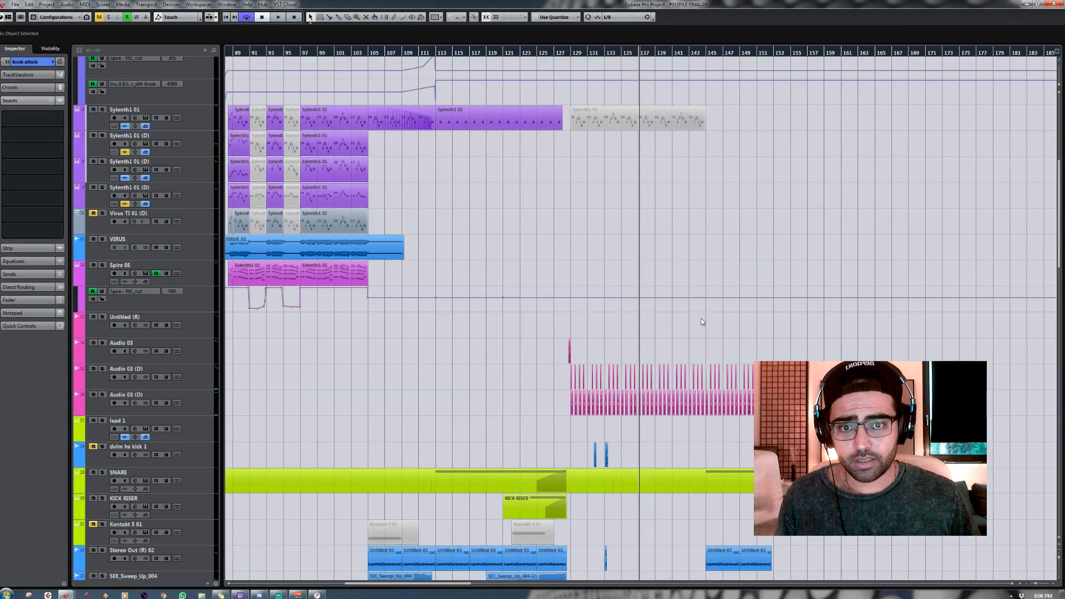
scroll(593, 261, up, 3)
scroll(593, 261, down, 9)
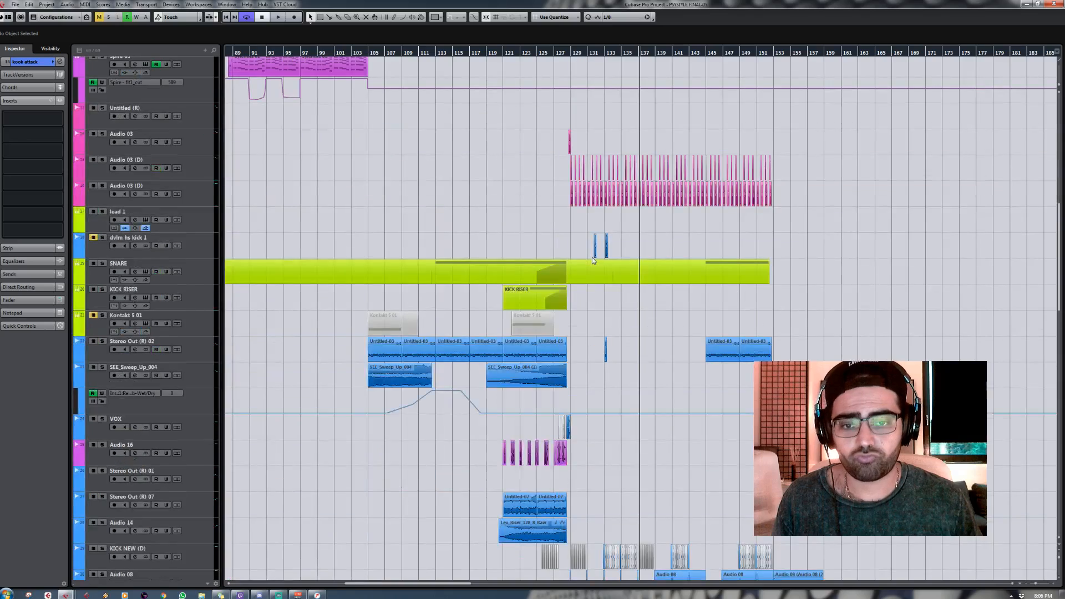
drag(1037, 583, 1034, 583)
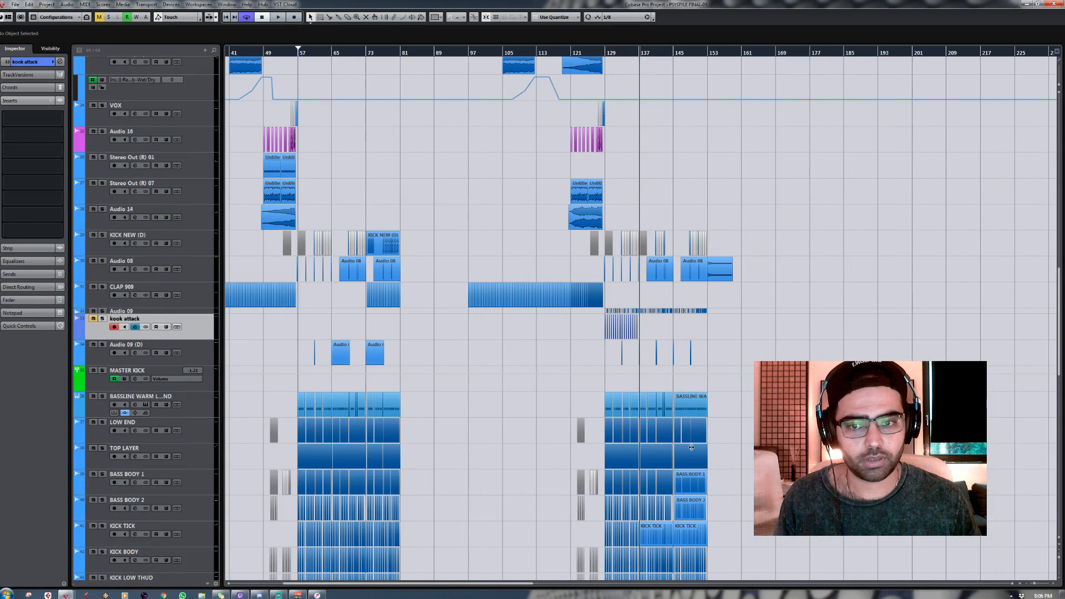
scroll(447, 364, down, 5)
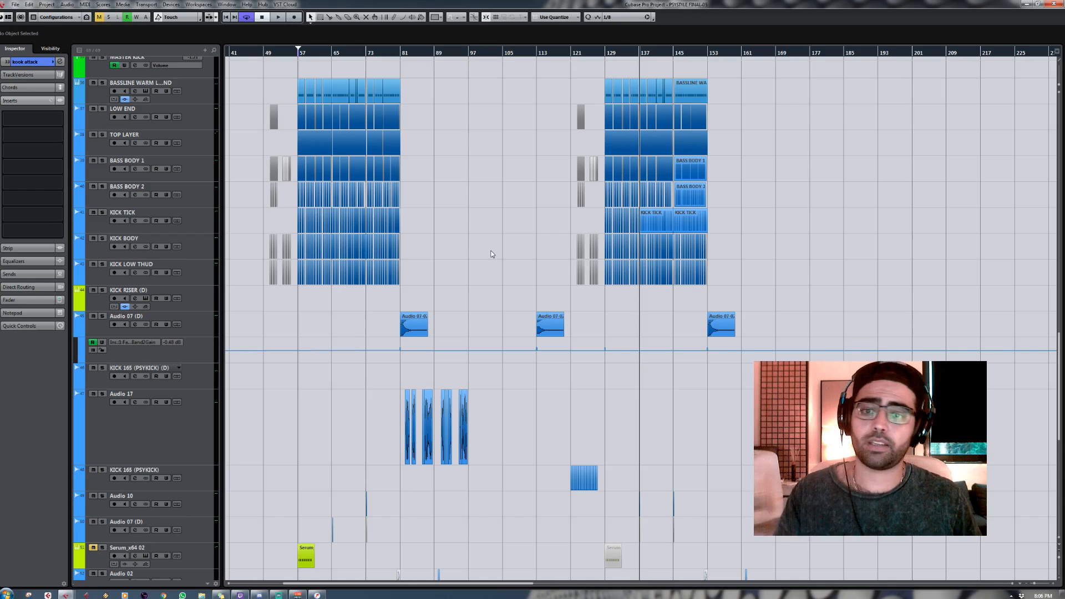